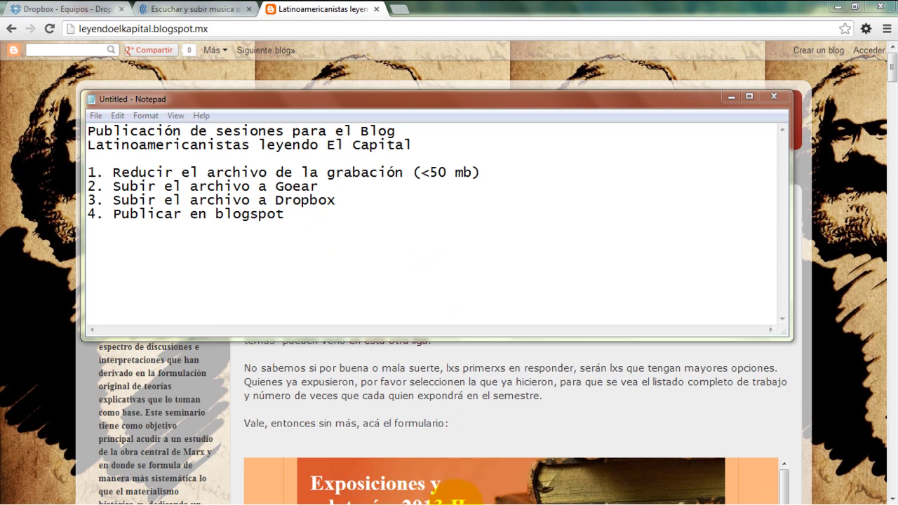
# Return to the Latinoamericanistas leyendo El Capital blog in Chrome
pyautogui.click(845, 397)
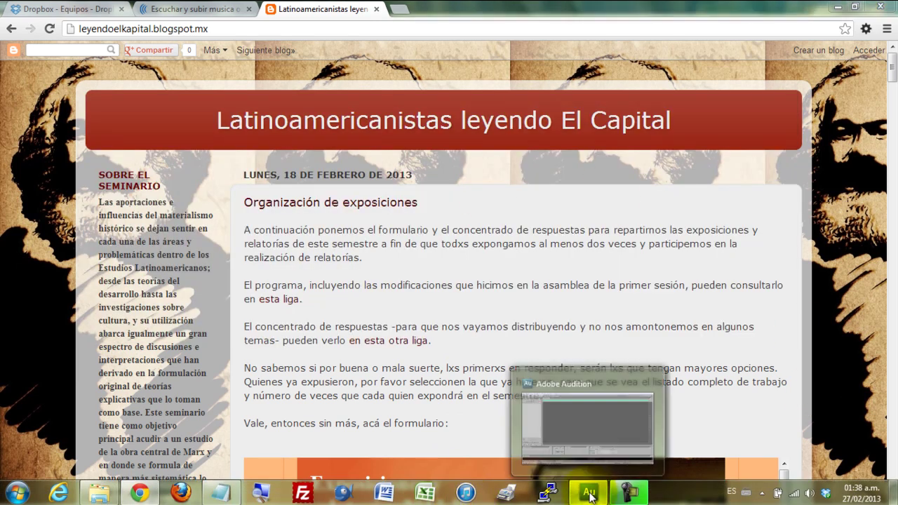
# Switch from the browser to the empty Adobe Audition window
pyautogui.click(590, 493)
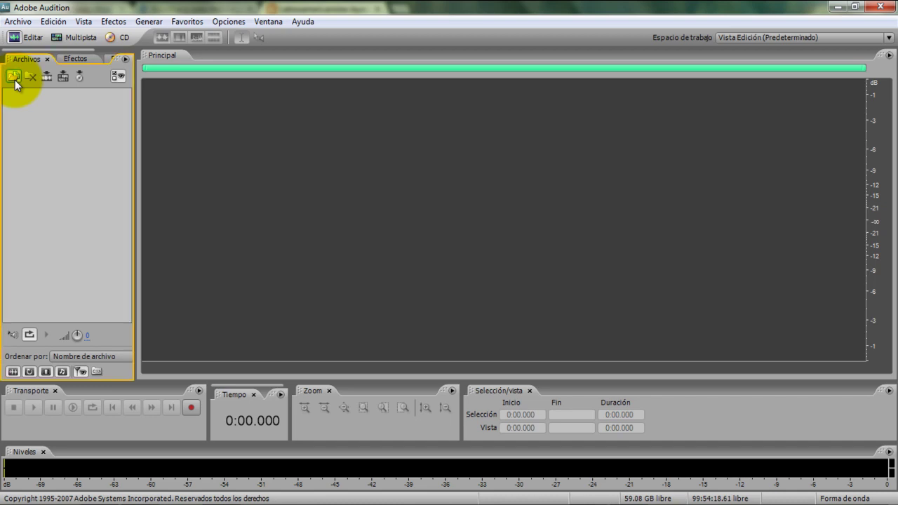
# Import 20130220 Expo.wma from seminario de El Capital > V 3.0 > Audio
pyautogui.click(12, 76)
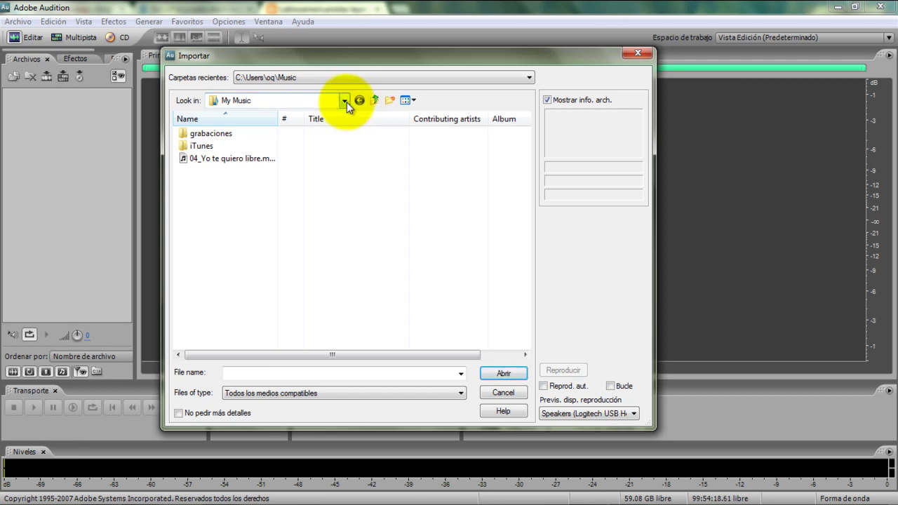
pyautogui.click(363, 77)
pyautogui.click(362, 78)
pyautogui.click(344, 101)
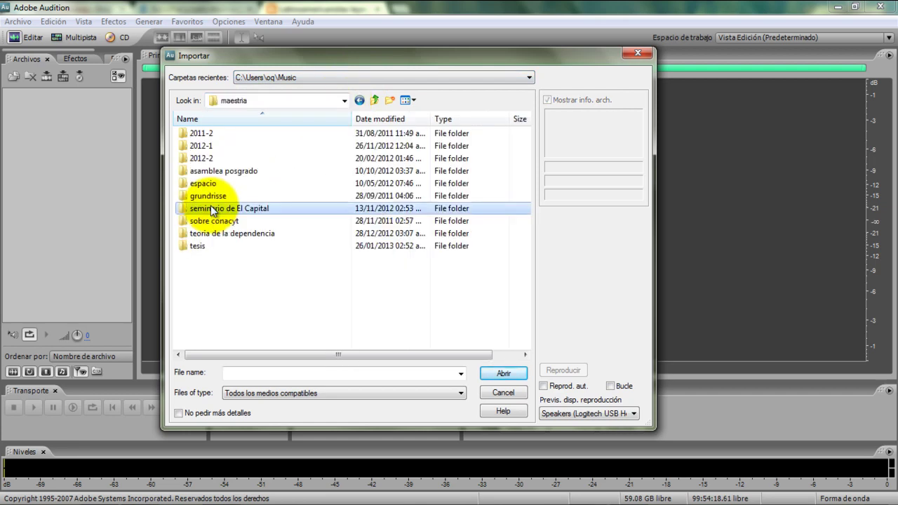
pyautogui.doubleClick(210, 205)
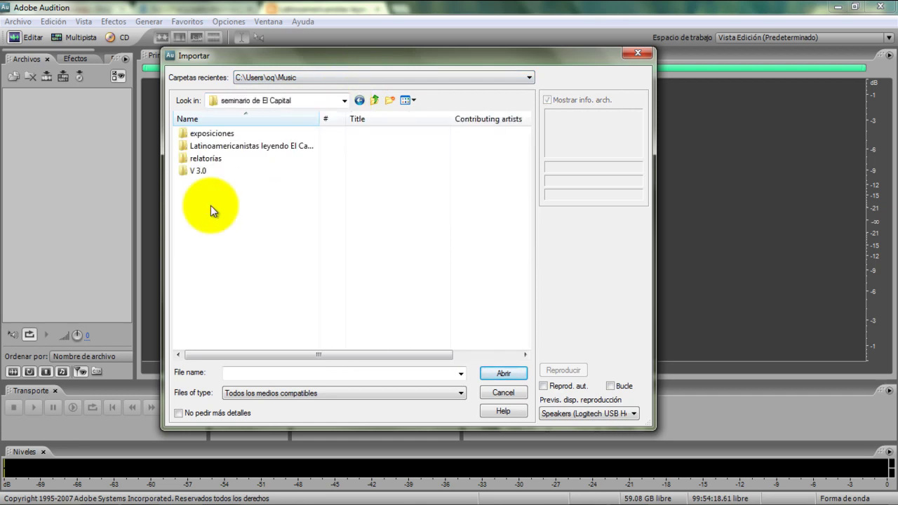
pyautogui.click(197, 172)
pyautogui.doubleClick(197, 171)
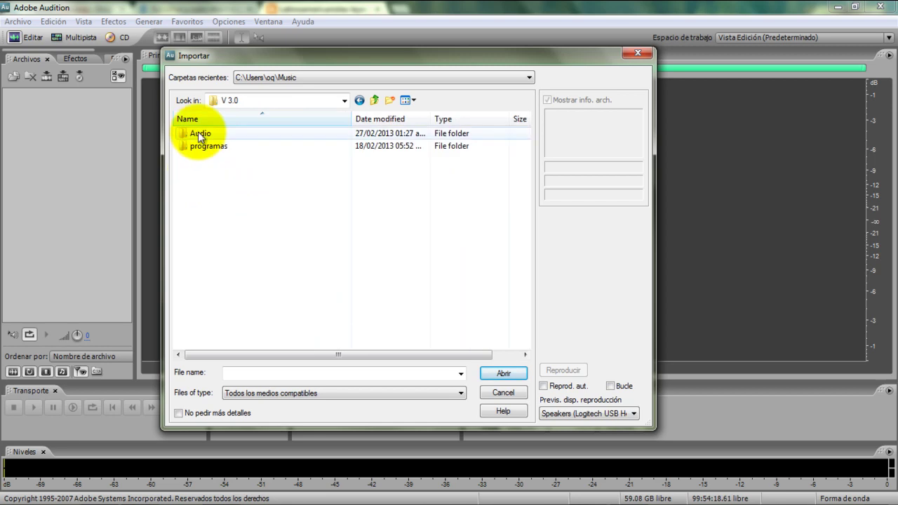
pyautogui.doubleClick(198, 131)
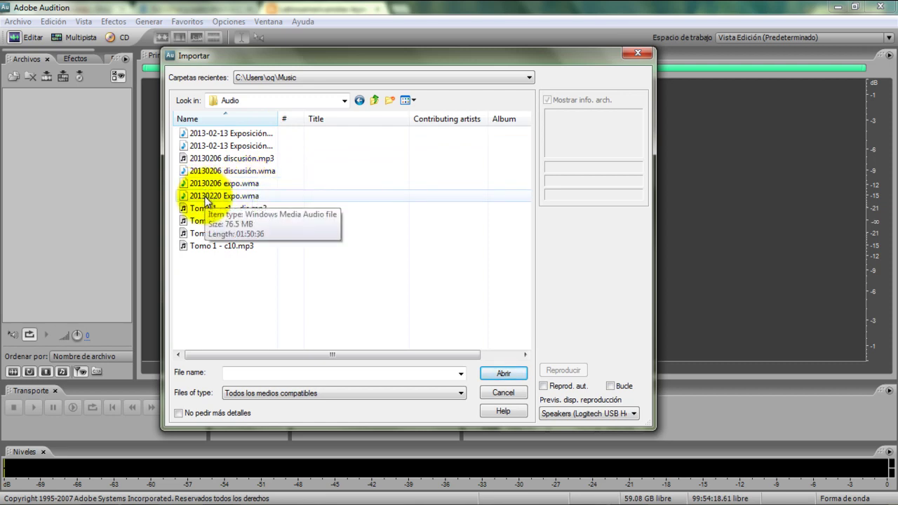
pyautogui.doubleClick(205, 197)
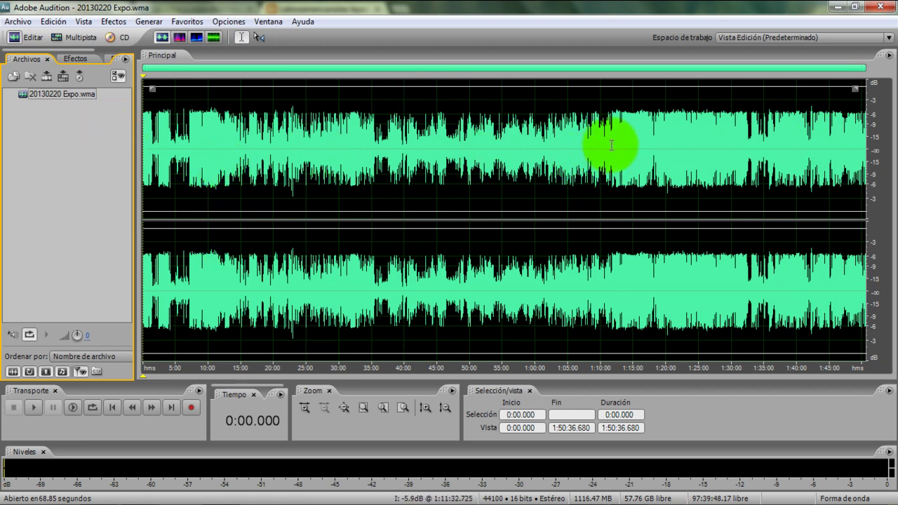
pyautogui.click(249, 189)
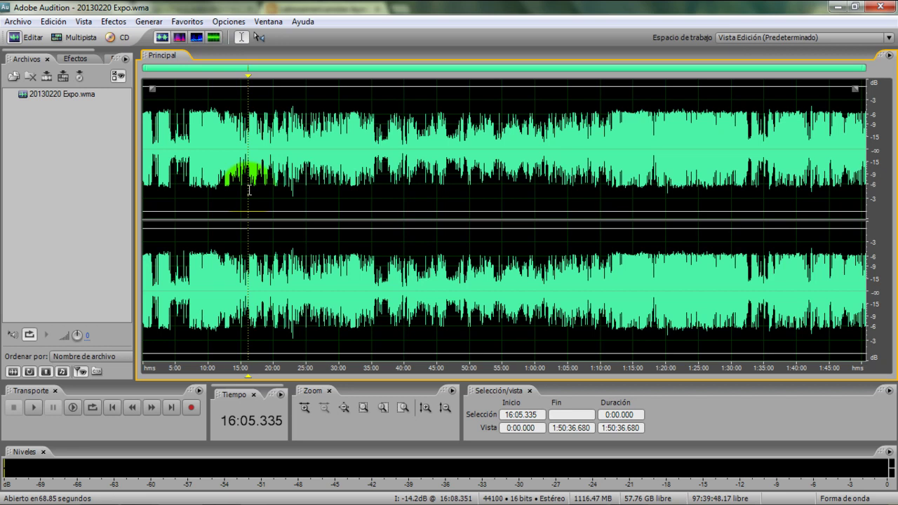
pyautogui.moveTo(421, 491)
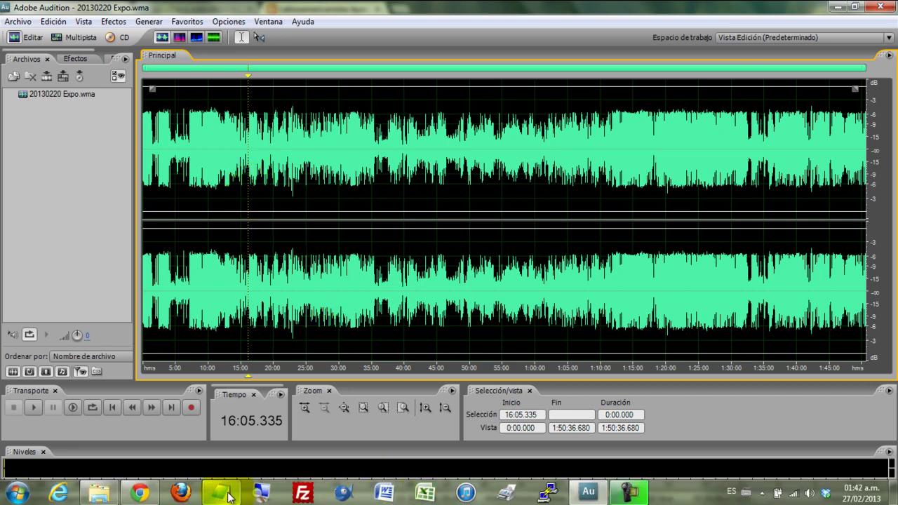
pyautogui.click(221, 493)
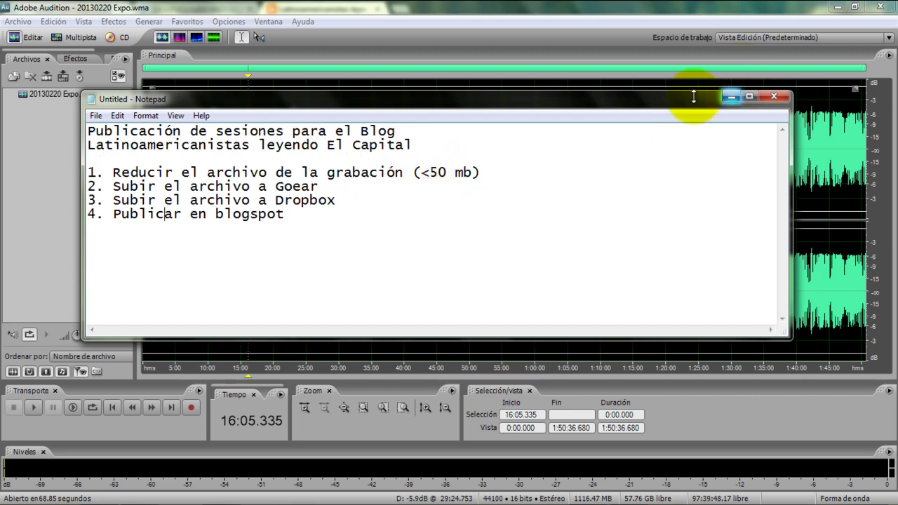
pyautogui.click(41, 174)
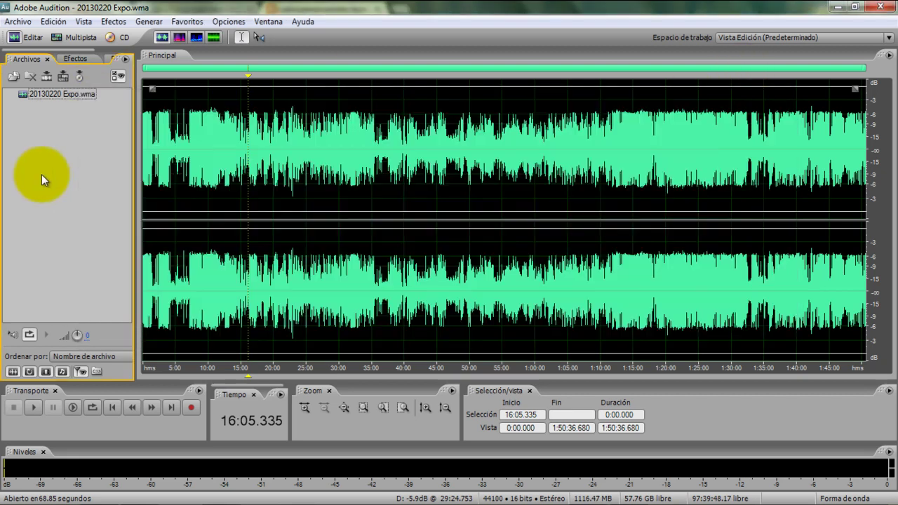
pyautogui.click(389, 121)
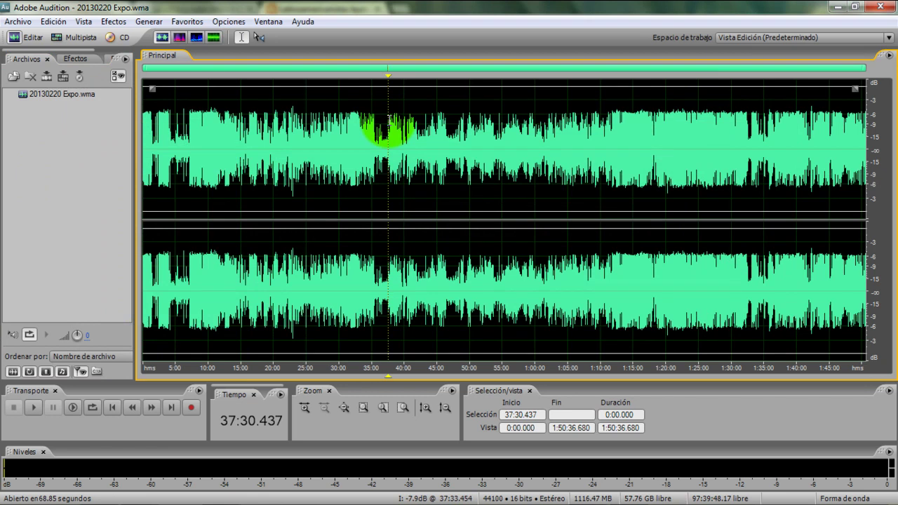
pyautogui.press('Home')
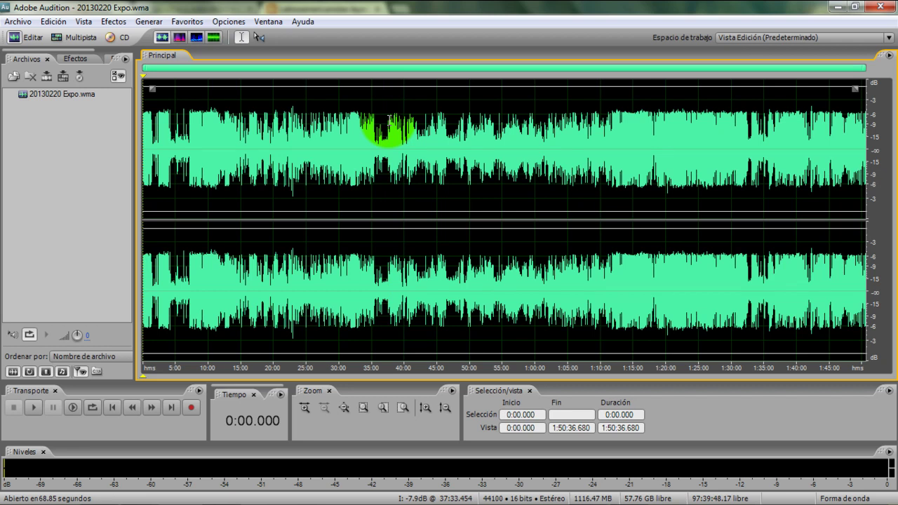
pyautogui.press('capslock')
# Select the whole 20130220 Expo.wma recording and boost its volume with the volume knob
pyautogui.doubleClick(389, 121)
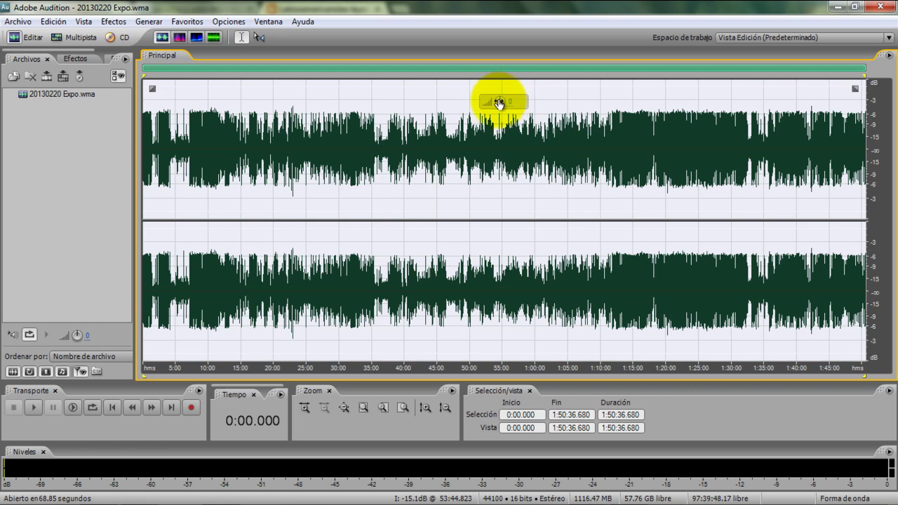
pyautogui.moveTo(497, 102); pyautogui.dragTo(502, 100)
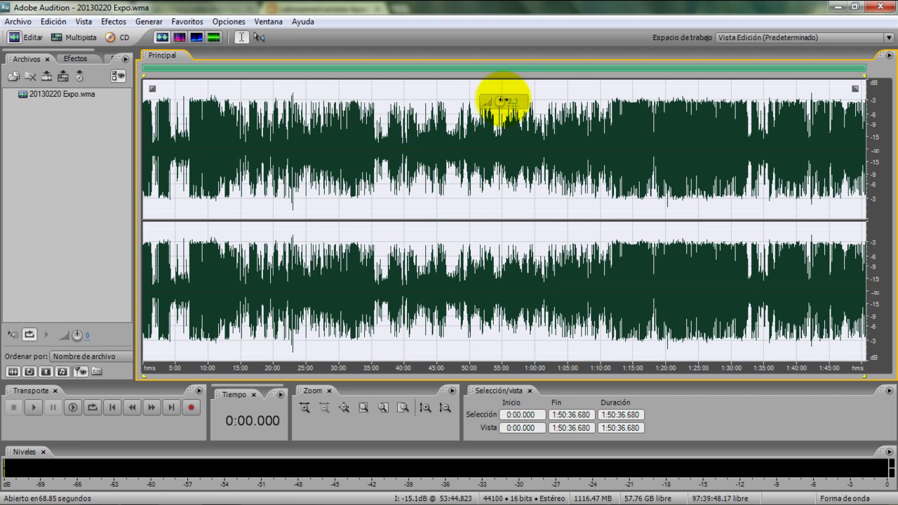
pyautogui.moveTo(502, 99); pyautogui.dragTo(502, 104)
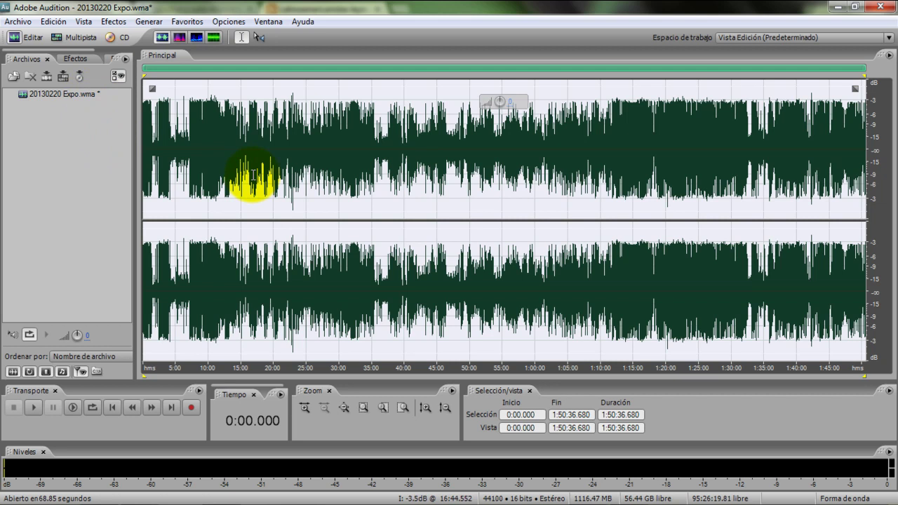
# Start Guardar como for the recording, keeping the Audio folder as the destination
pyautogui.click(15, 23)
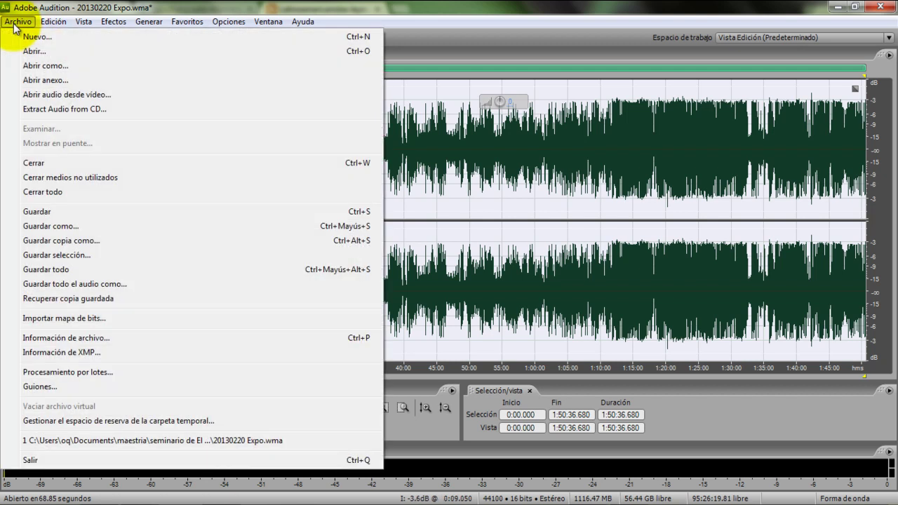
pyautogui.click(59, 230)
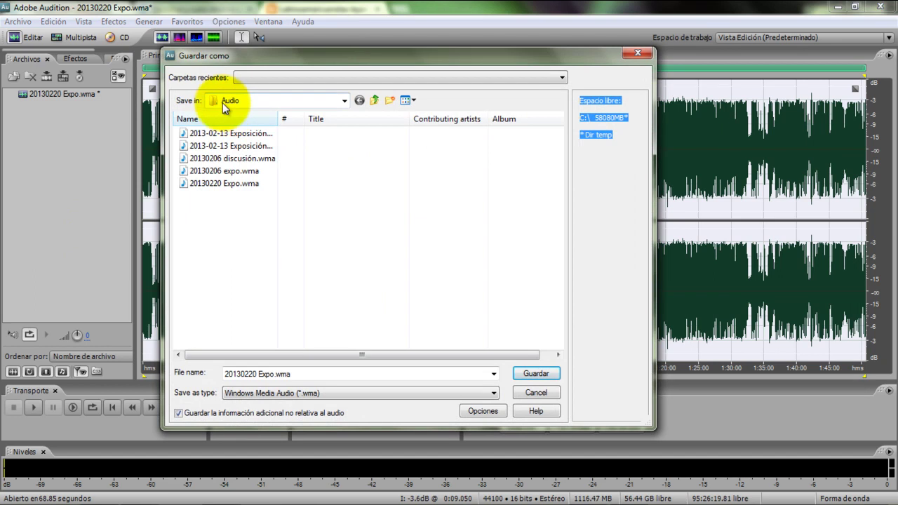
pyautogui.click(206, 116)
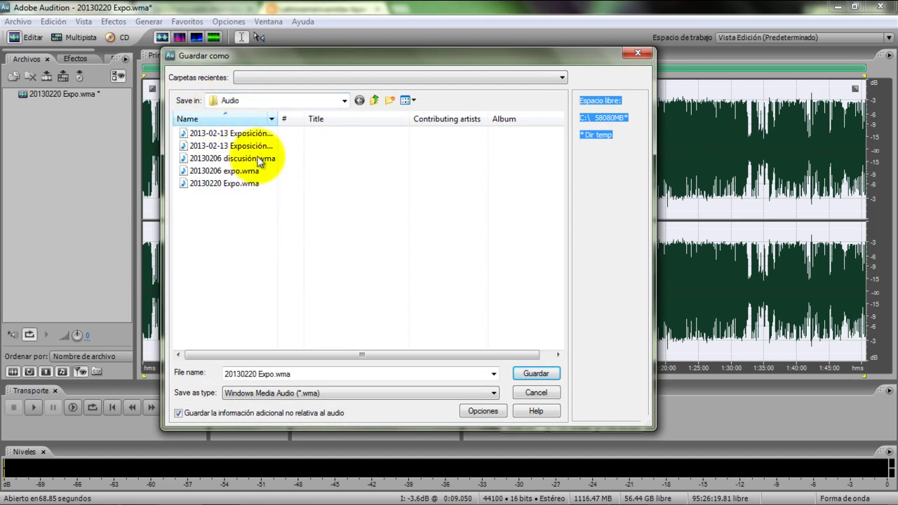
pyautogui.click(375, 101)
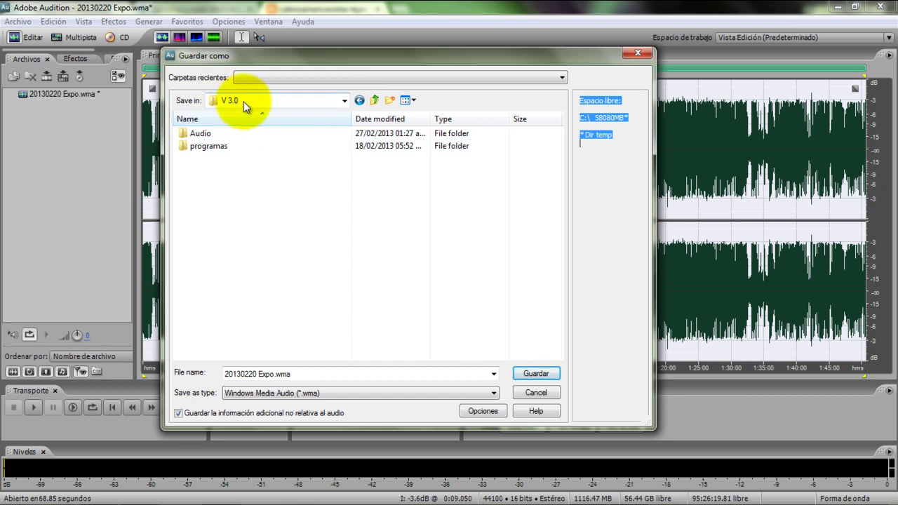
pyautogui.doubleClick(203, 134)
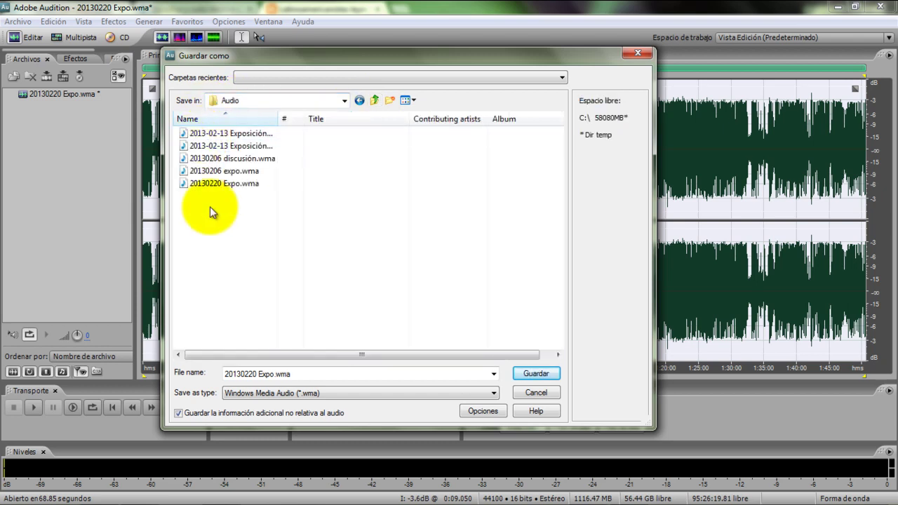
pyautogui.moveTo(317, 58); pyautogui.dragTo(344, 29)
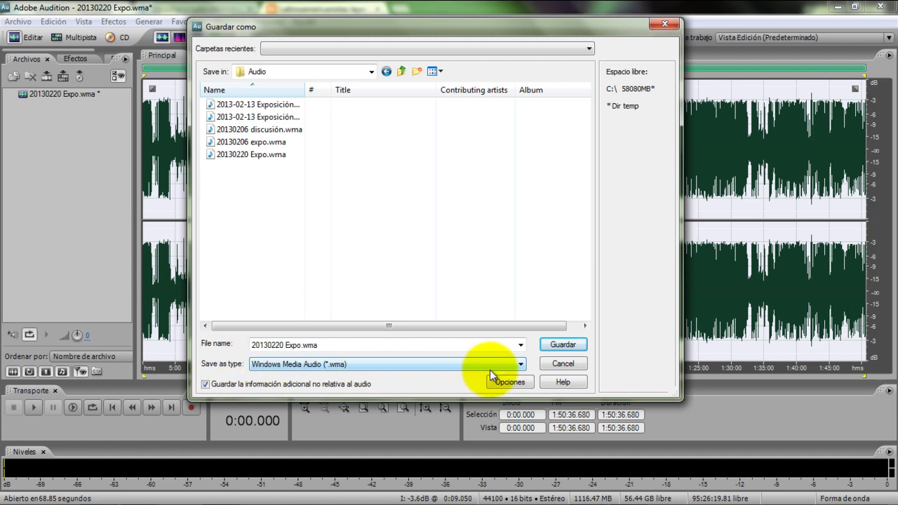
# Choose mp3PRO (FhG) (*.mp3) and turn off saving extra non-audio information
pyautogui.click(523, 366)
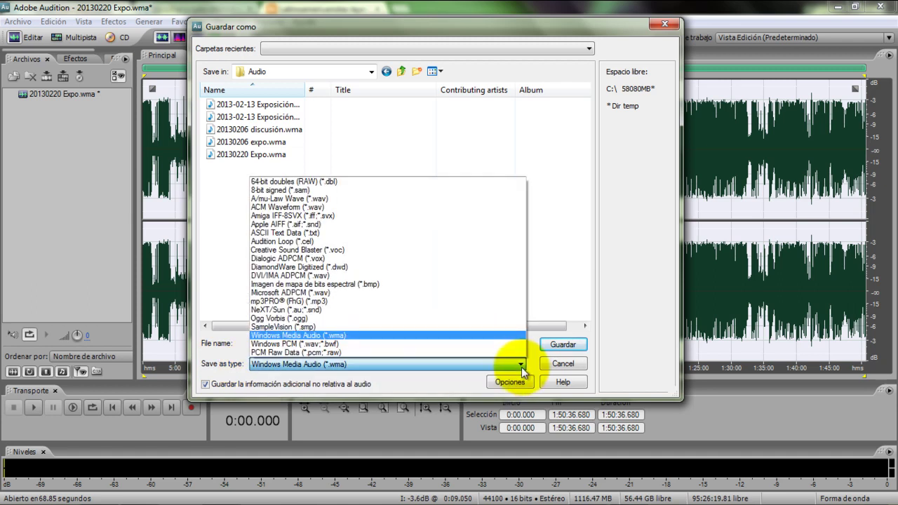
pyautogui.click(325, 301)
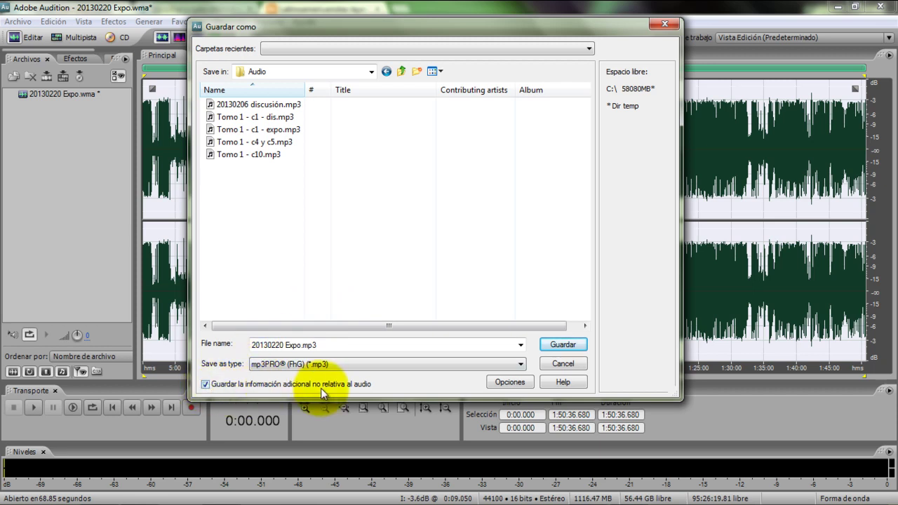
pyautogui.click(206, 383)
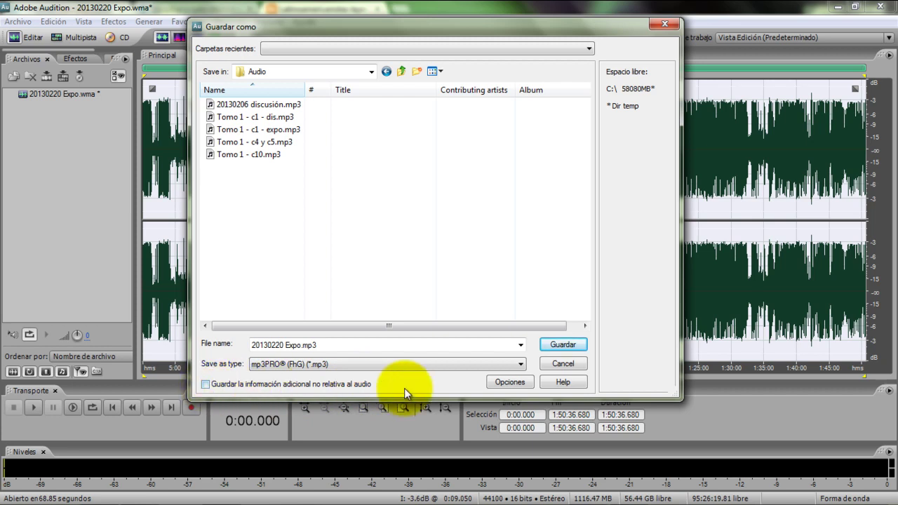
# Set the MP3 encoder to the Pro 96 Kbps Stereo constant-bitrate preset
pyautogui.click(498, 385)
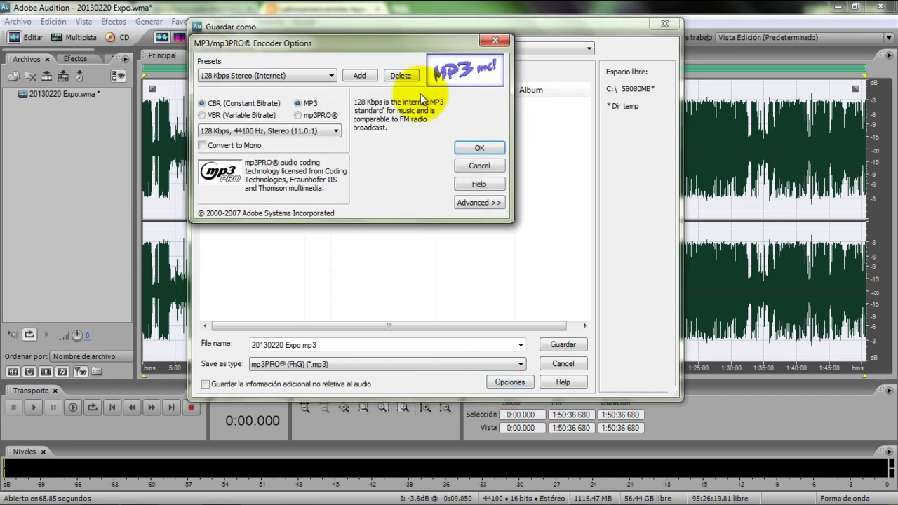
pyautogui.moveTo(318, 40); pyautogui.dragTo(395, 94)
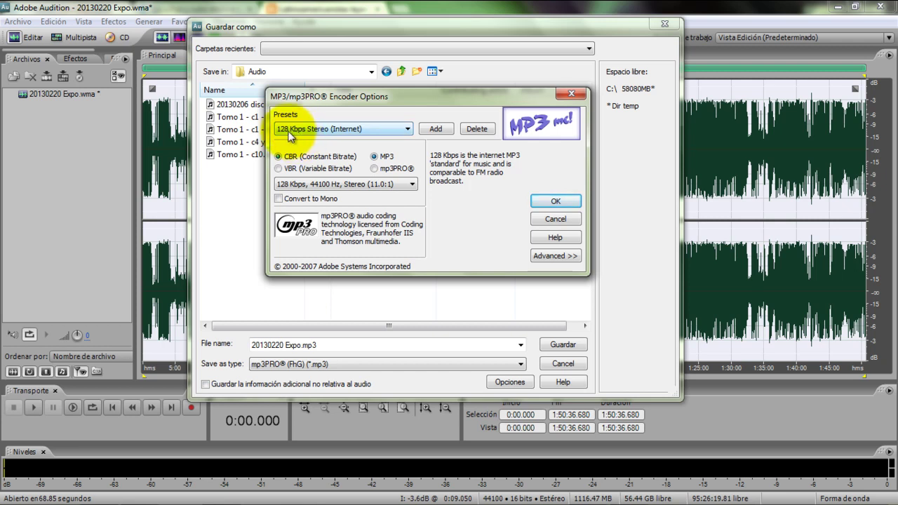
pyautogui.click(387, 129)
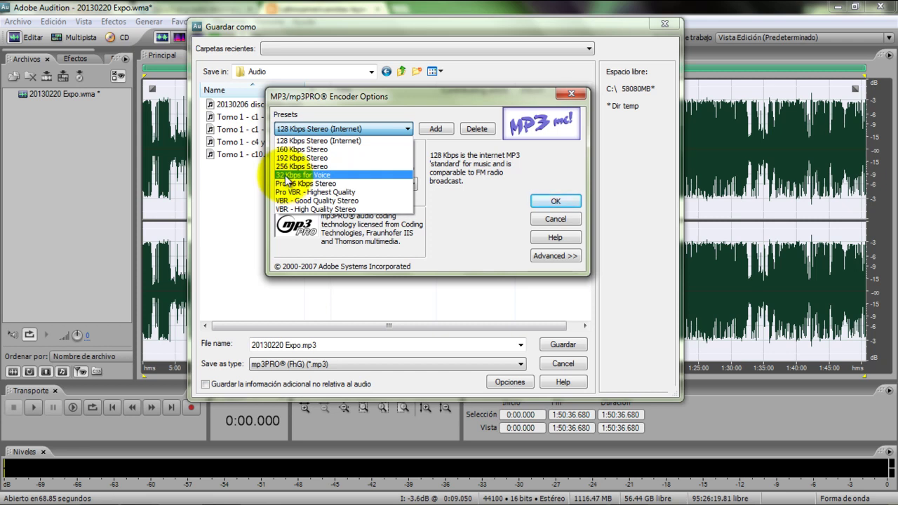
pyautogui.click(324, 184)
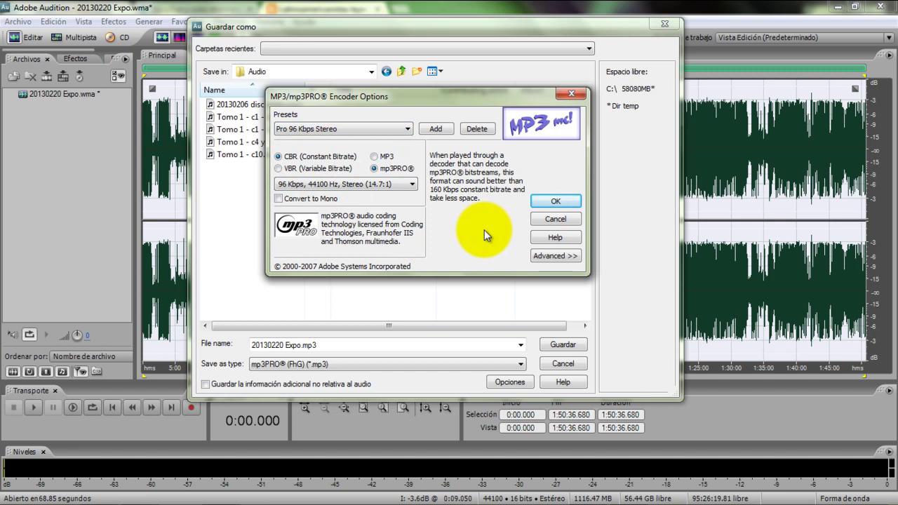
pyautogui.click(412, 184)
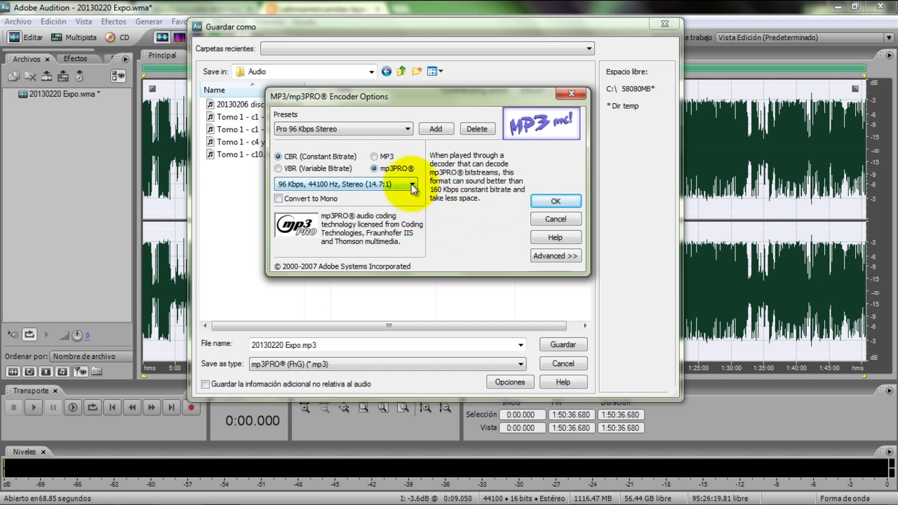
pyautogui.click(413, 185)
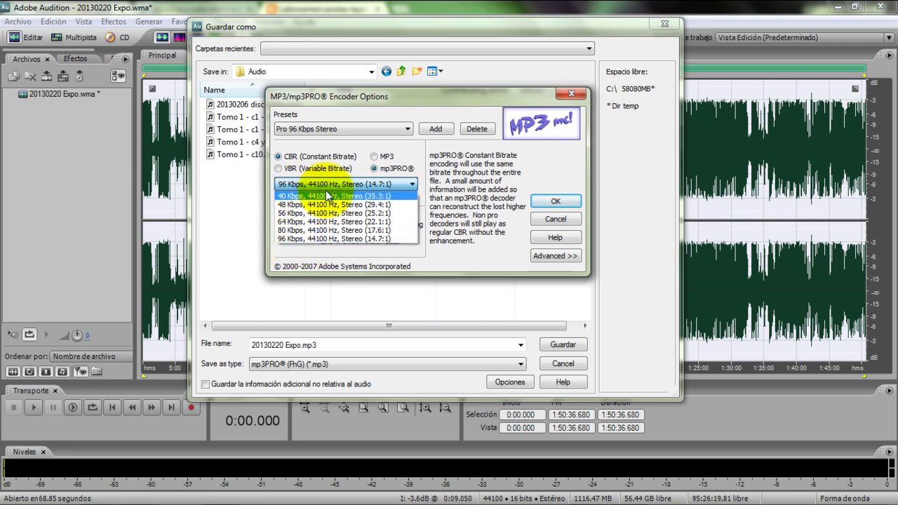
pyautogui.click(452, 186)
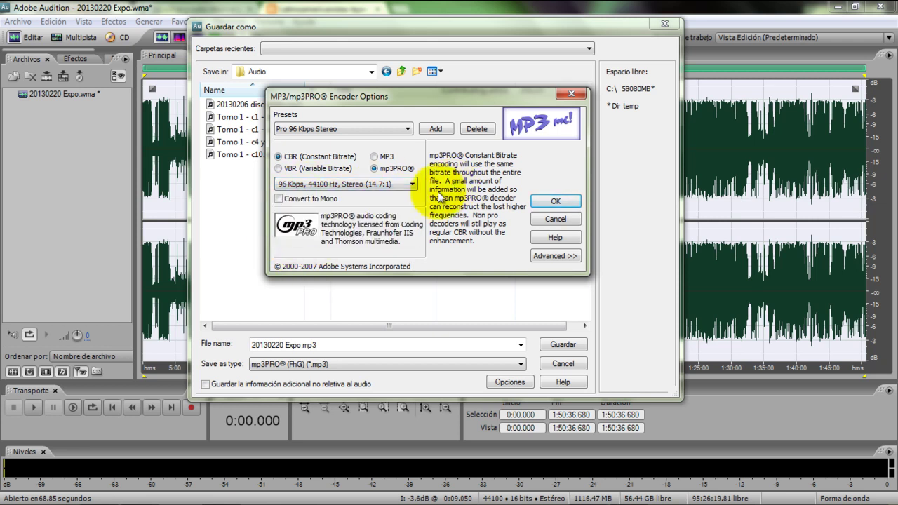
# Confirm the encoder options and rename the file to 'Tomo 1 - c23 y c24'
pyautogui.click(543, 199)
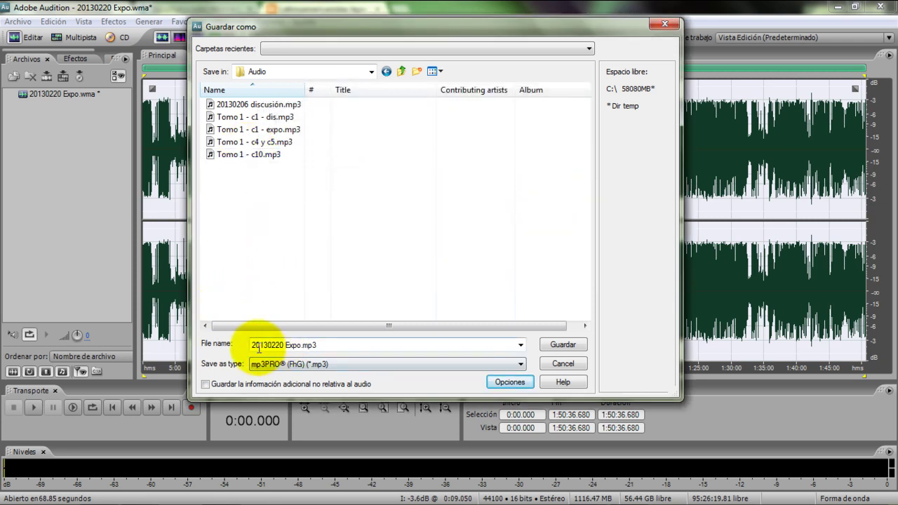
pyautogui.click(299, 345)
pyautogui.doubleClick(299, 345)
pyautogui.click(299, 344)
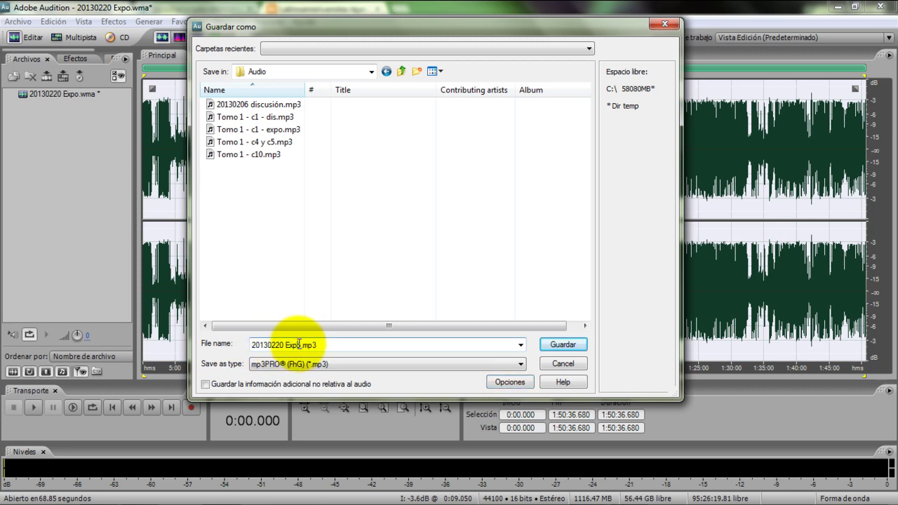
pyautogui.moveTo(299, 345); pyautogui.dragTo(224, 341)
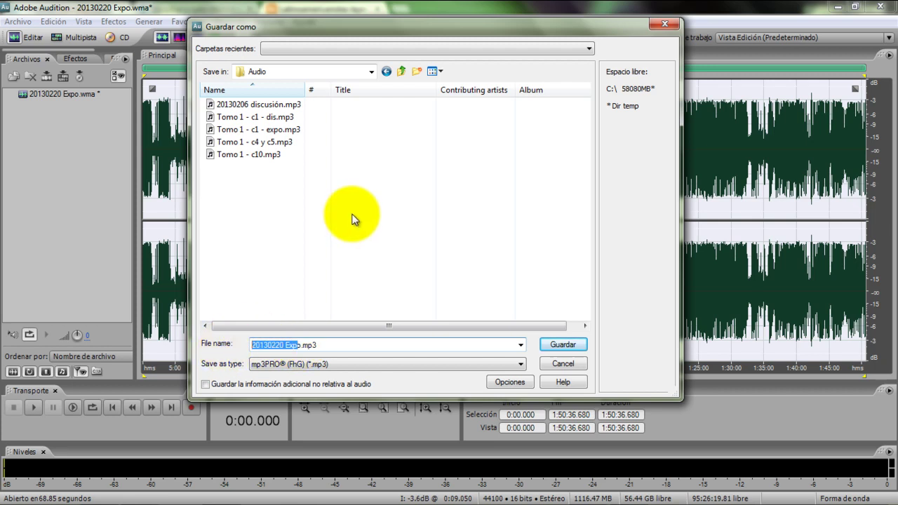
pyautogui.write('Tomo')
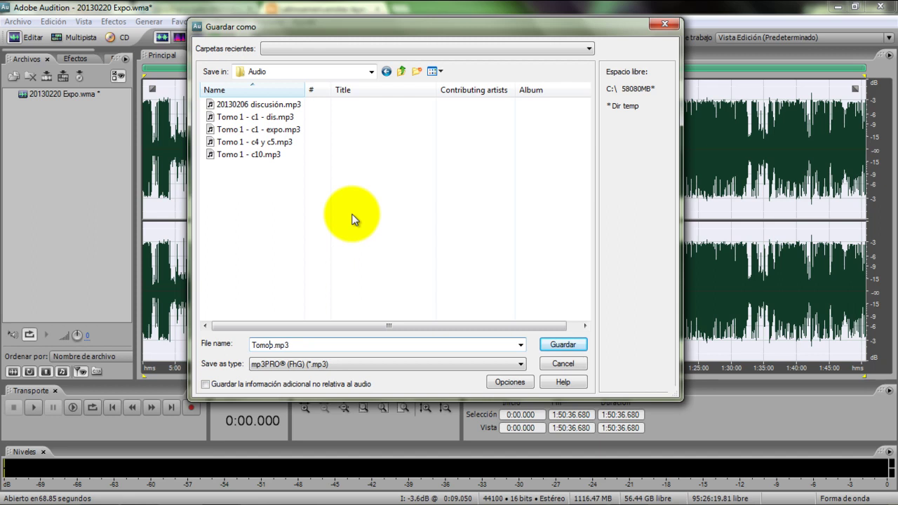
pyautogui.write(' 1 - c23 y c24')
pyautogui.press('Delete')
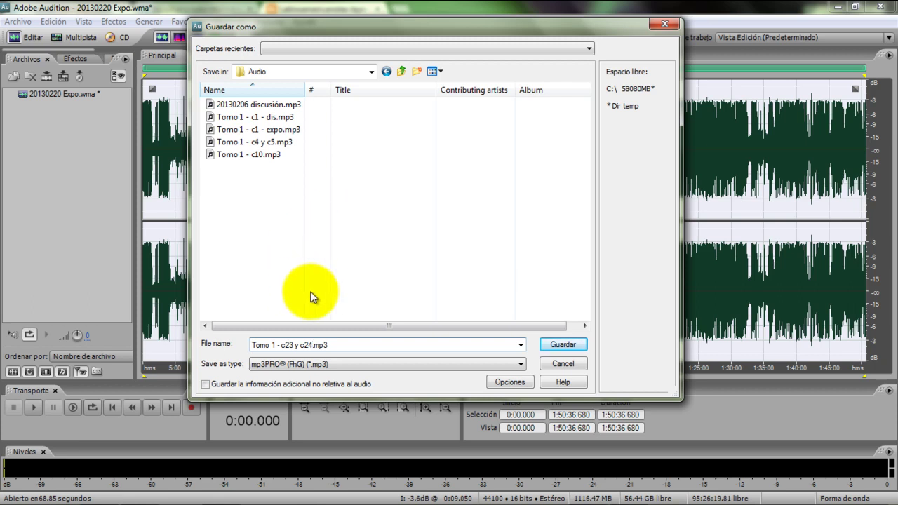
# Save Tomo 1 - c23 y c24.mp3, accepting the lower-fidelity warning
pyautogui.click(561, 345)
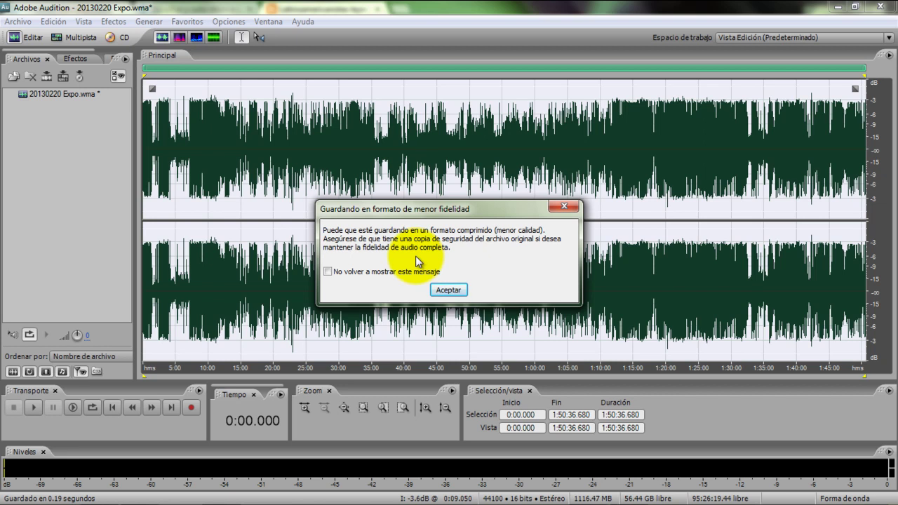
pyautogui.click(448, 290)
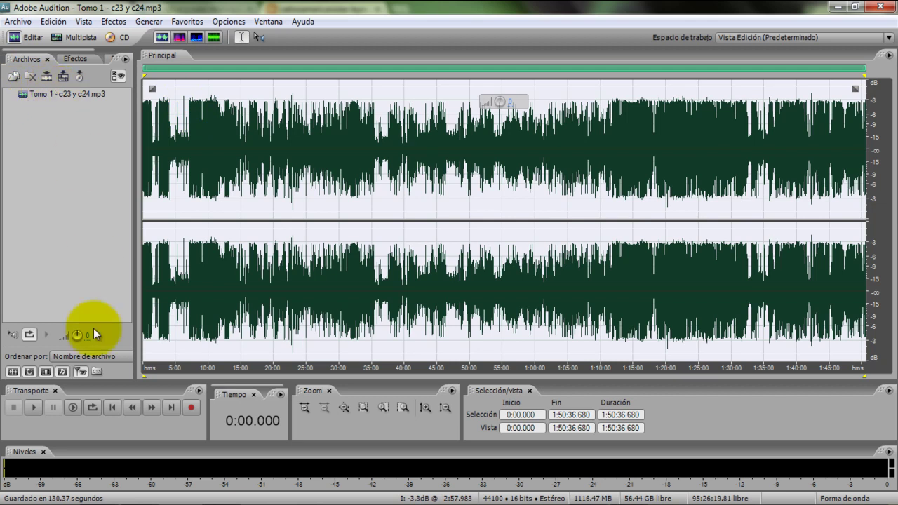
pyautogui.click(102, 494)
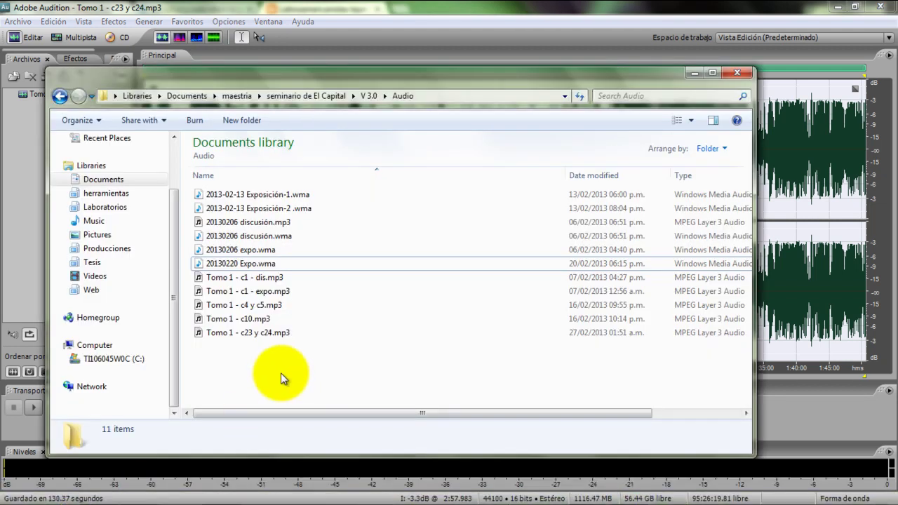
# Select Tomo 1 - c23 y c24.mp3 in Explorer to confirm its 75.9 MB size
pyautogui.click(230, 334)
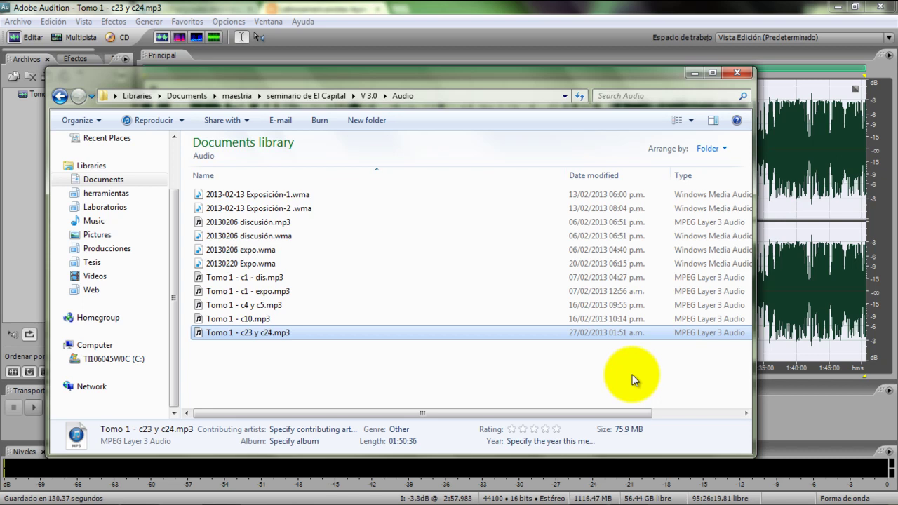
# Re-save Tomo 1 - c23 y c24.mp3 at 56 Kbps, 44100 Hz, Stereo, overwriting the original file
pyautogui.click(694, 73)
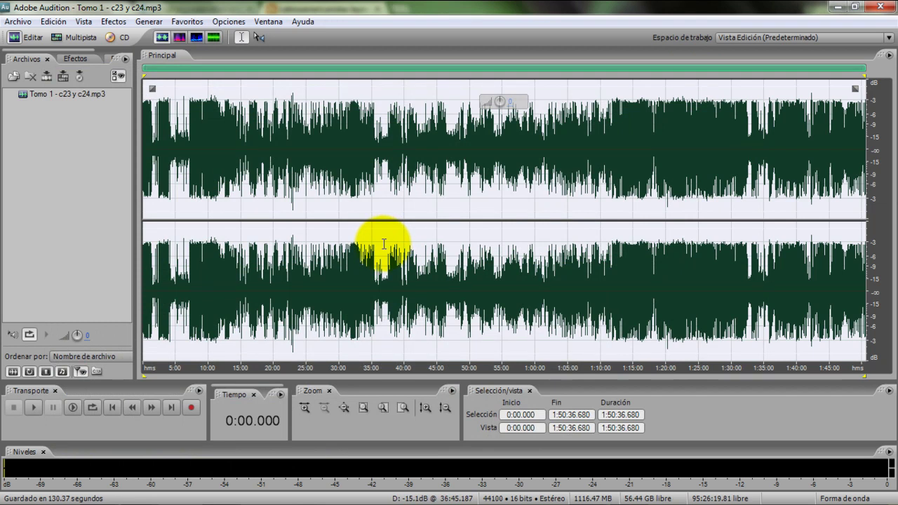
pyautogui.click(17, 22)
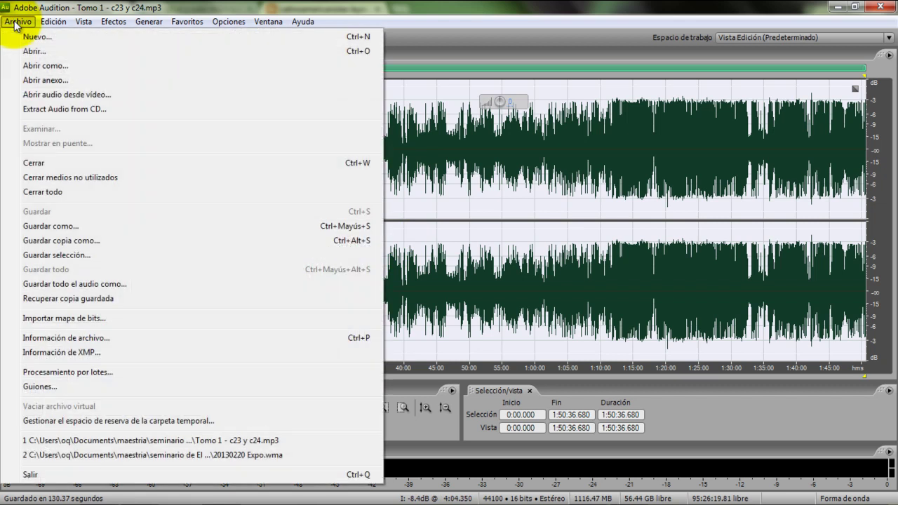
pyautogui.click(68, 229)
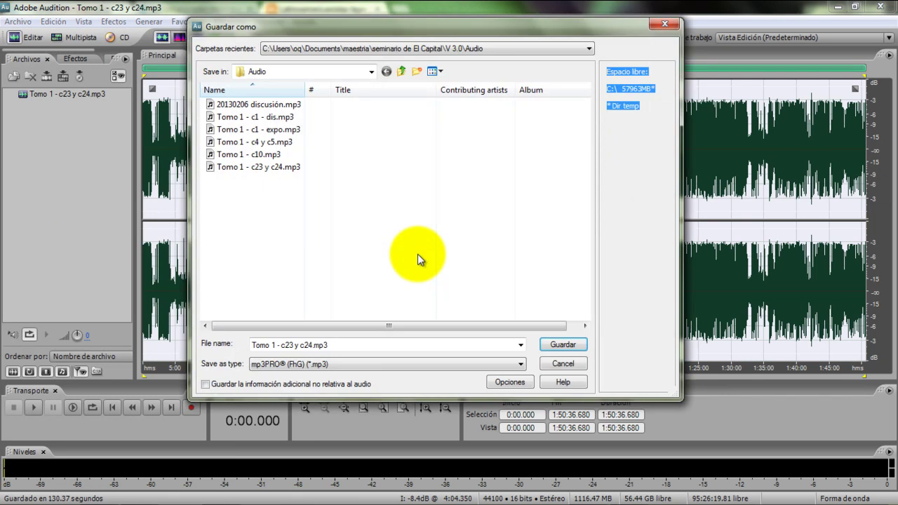
pyautogui.click(504, 384)
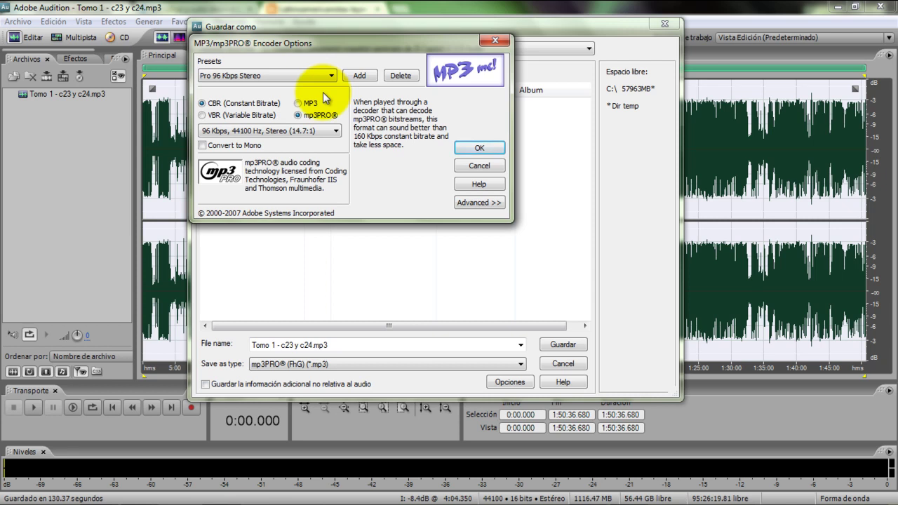
pyautogui.click(330, 78)
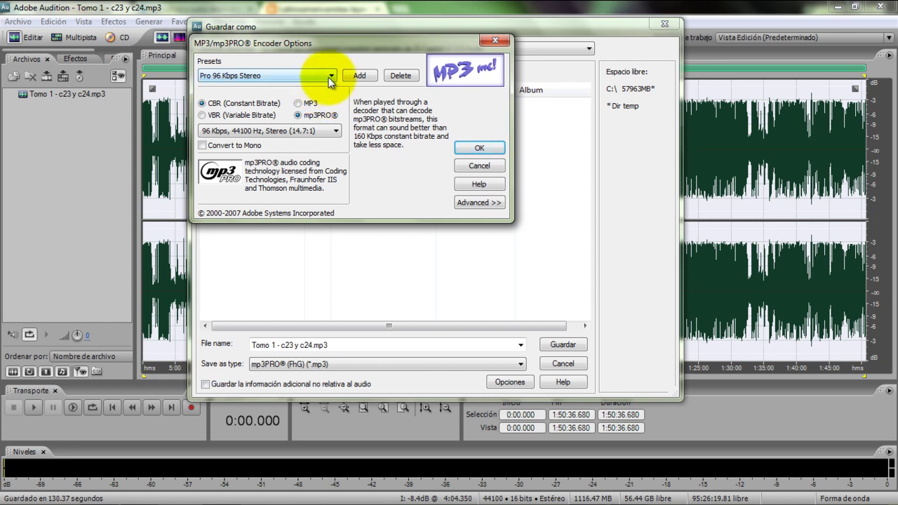
pyautogui.click(311, 115)
pyautogui.click(335, 133)
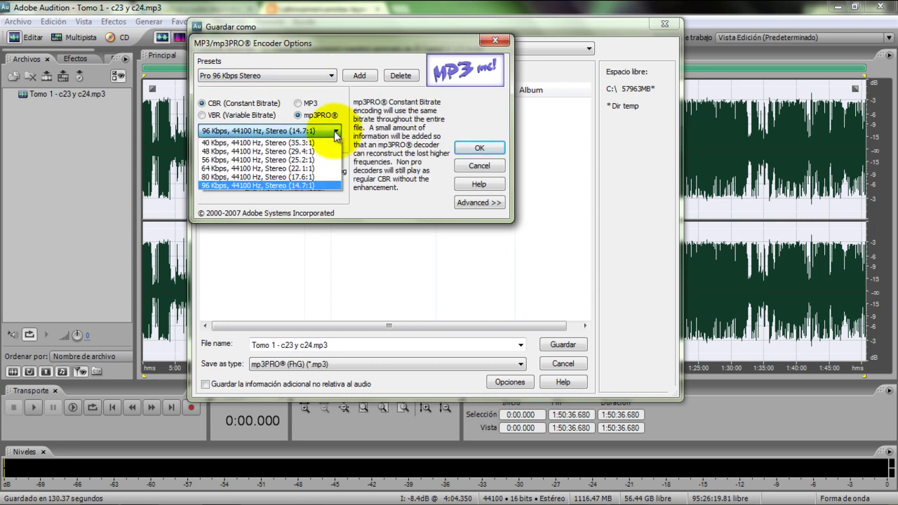
pyautogui.click(225, 160)
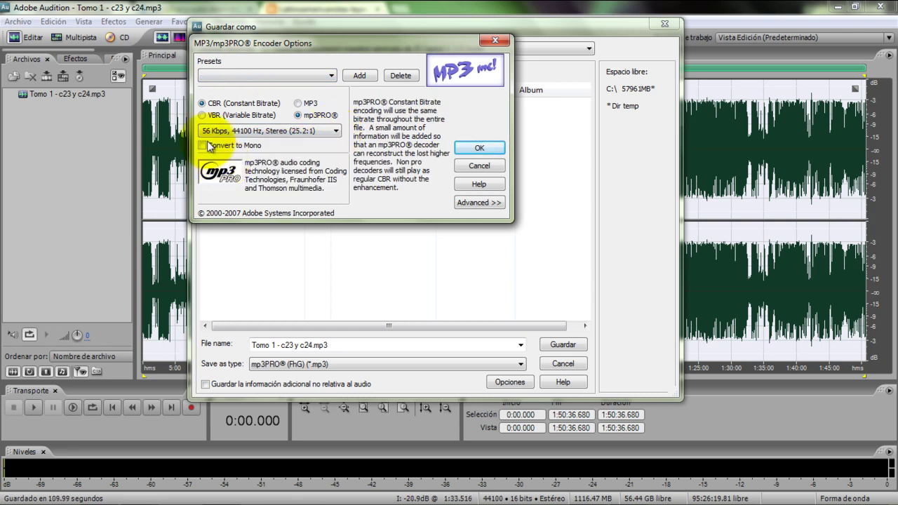
pyautogui.click(474, 150)
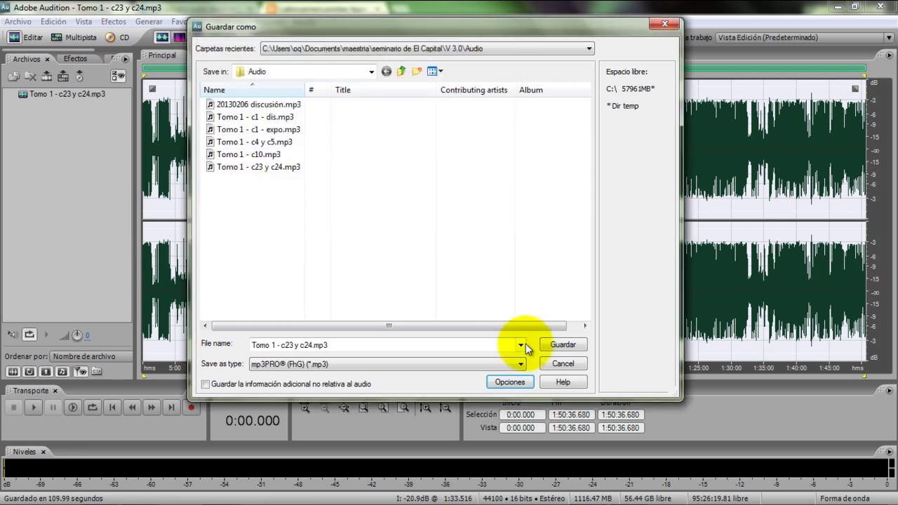
pyautogui.click(564, 345)
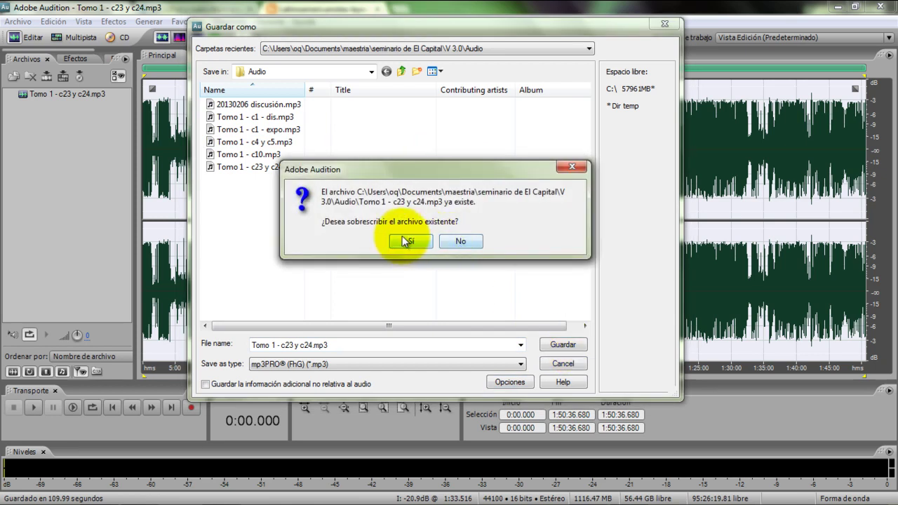
pyautogui.click(406, 241)
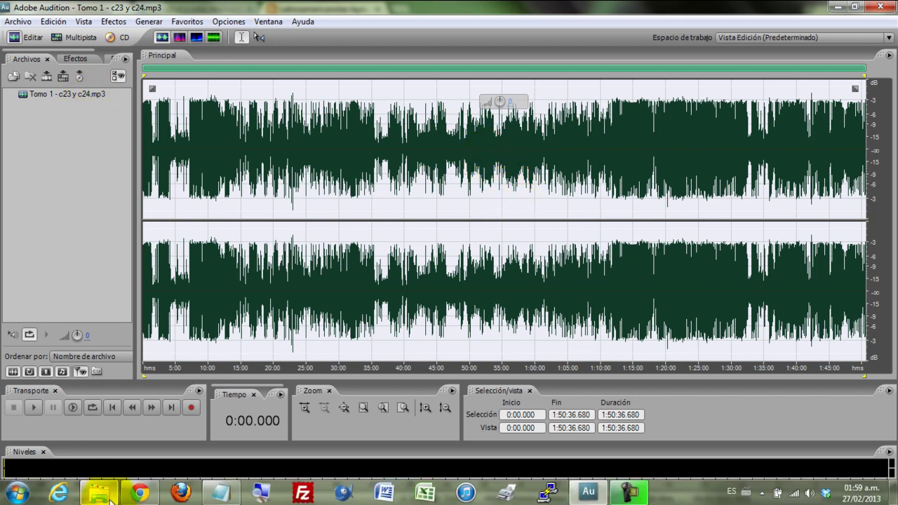
# Check in the Audio folder that the MP3 is now 44.3 MB, then close Adobe Audition
pyautogui.click(102, 496)
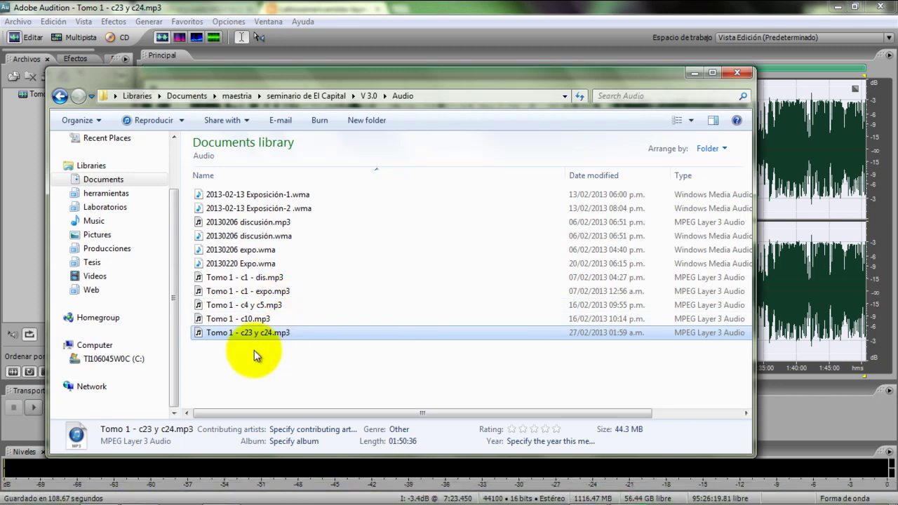
pyautogui.click(229, 377)
pyautogui.click(227, 334)
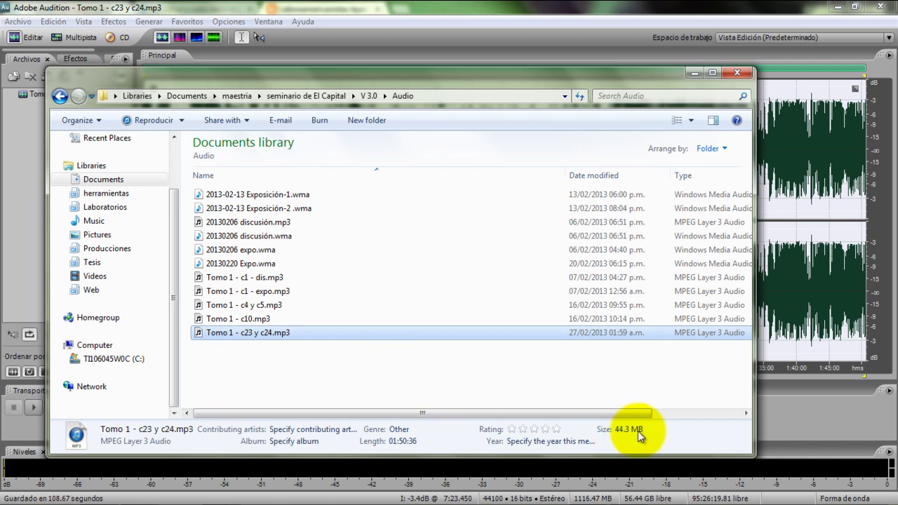
pyautogui.click(312, 376)
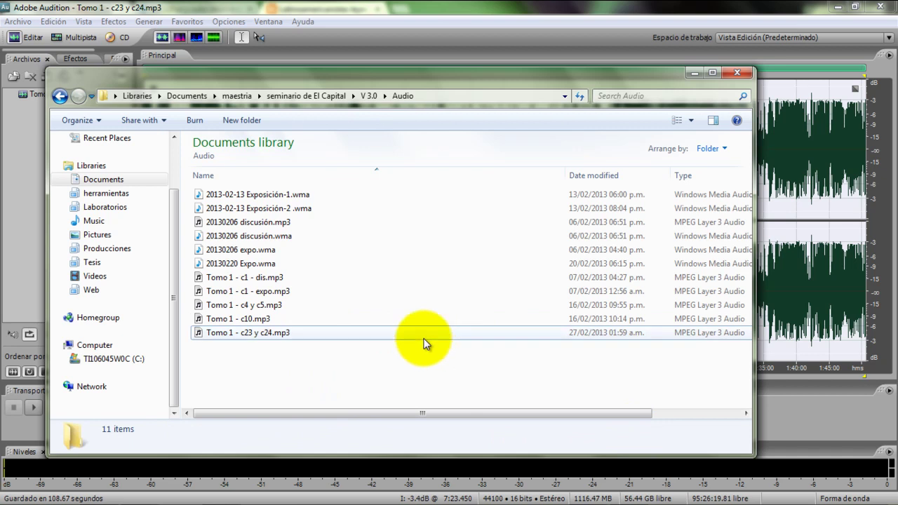
pyautogui.click(221, 334)
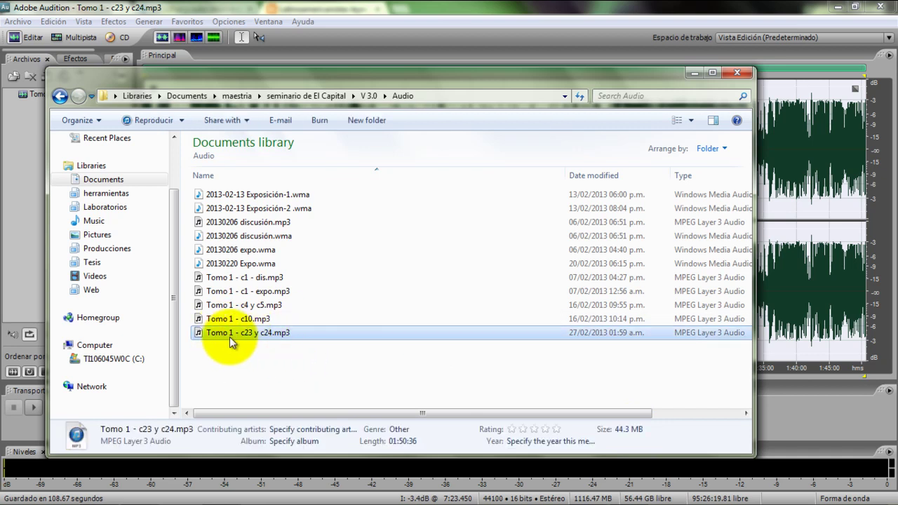
pyautogui.click(691, 73)
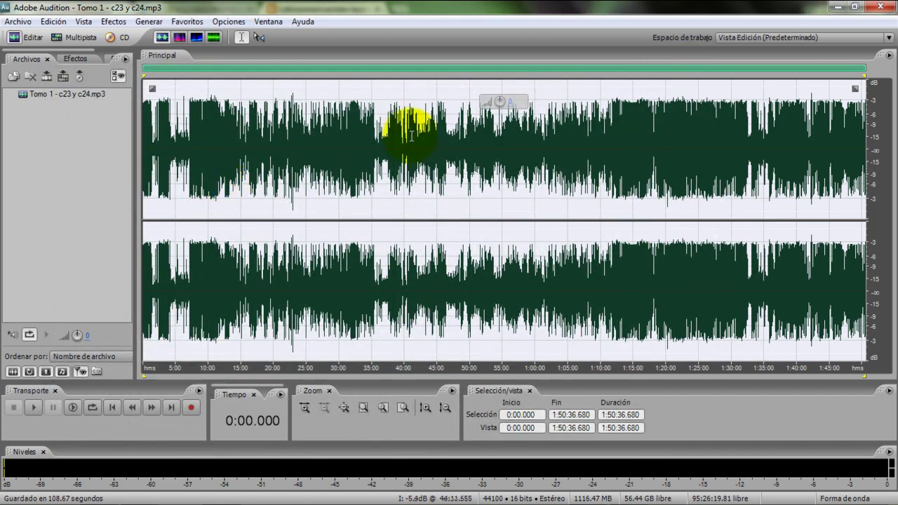
pyautogui.click(882, 7)
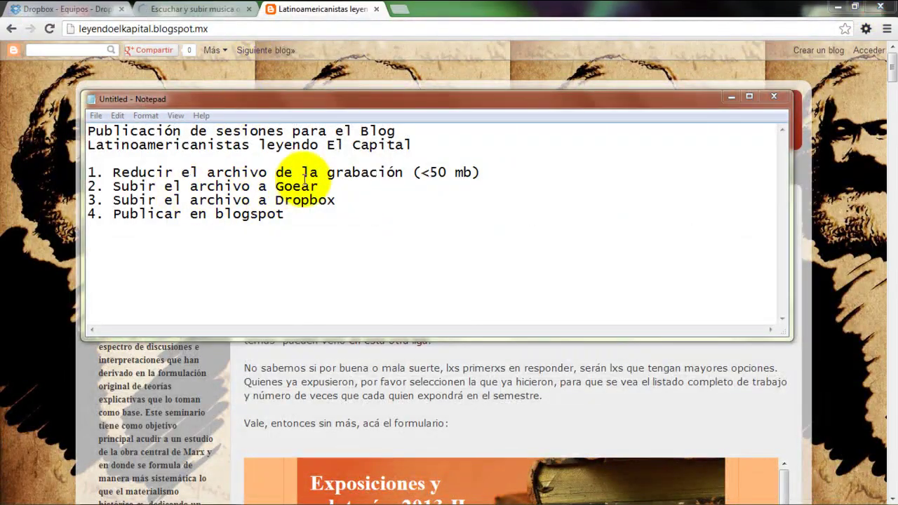
# Highlight the checklist item '2. Subir el archivo a Goear' and switch to the goear browser tab
pyautogui.moveTo(320, 186); pyautogui.dragTo(80, 180)
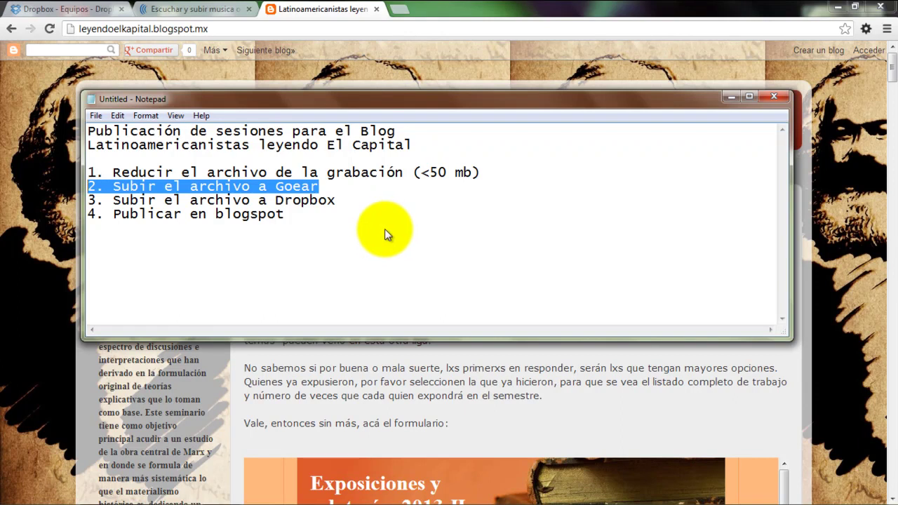
pyautogui.click(205, 9)
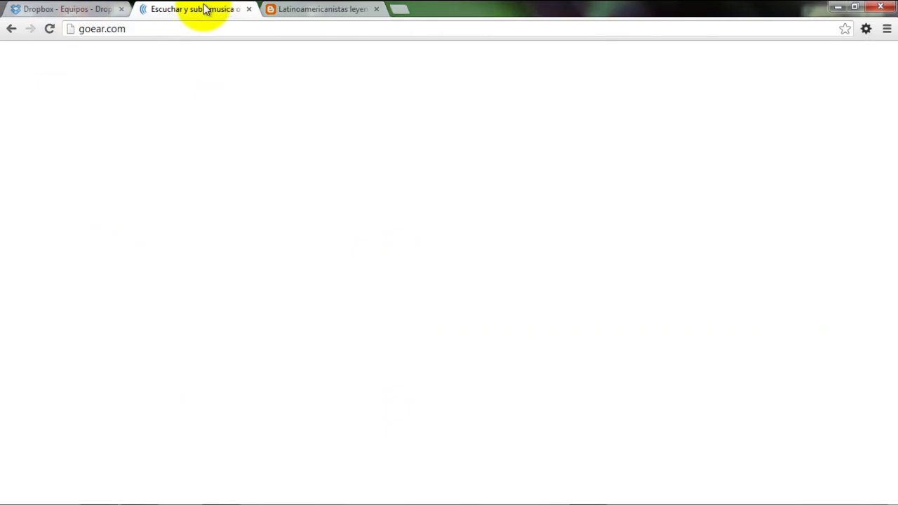
# Reload goear.com and sign in with the saved account login and password, declining to save the password
pyautogui.click(151, 24)
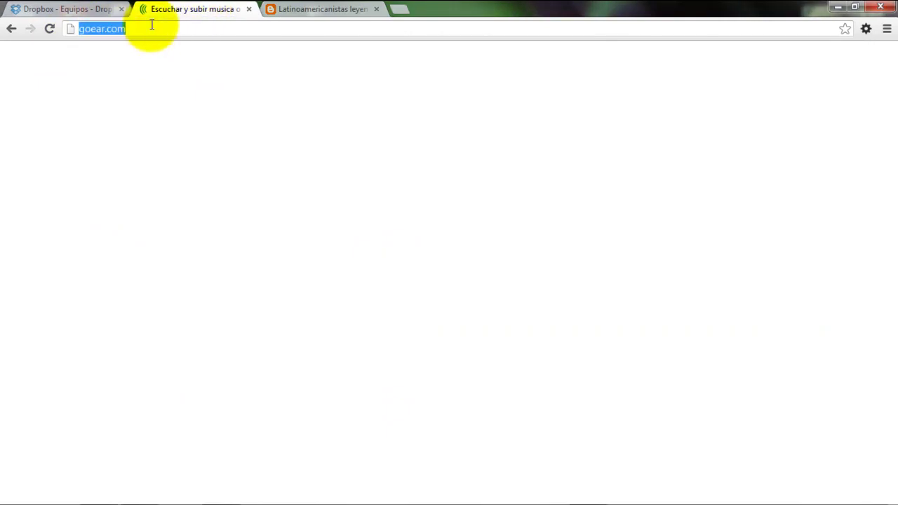
pyautogui.press('Return')
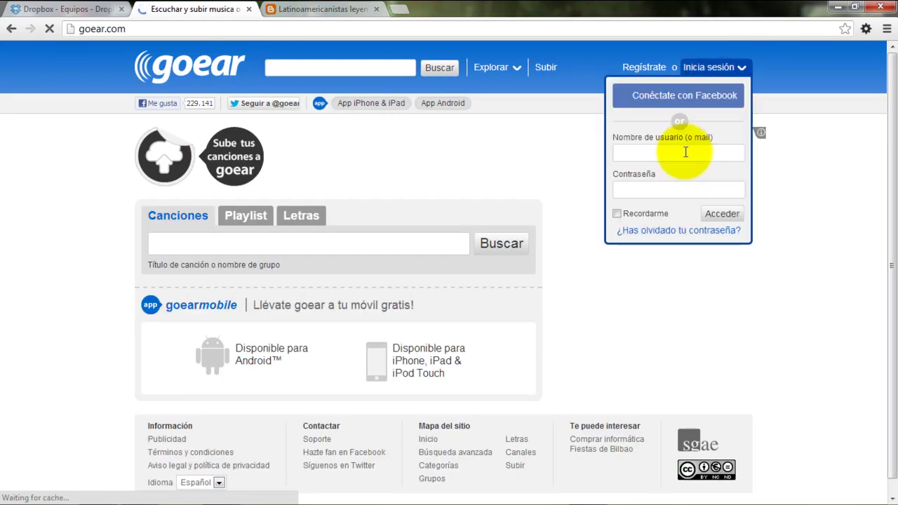
pyautogui.click(686, 152)
pyautogui.write('leyendo')
pyautogui.press('Down')
pyautogui.press('Return')
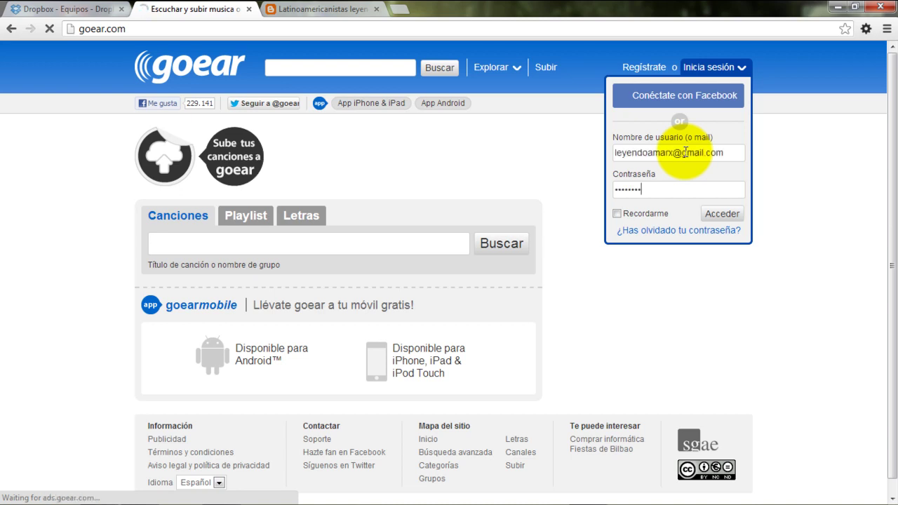
pyautogui.write('•••')
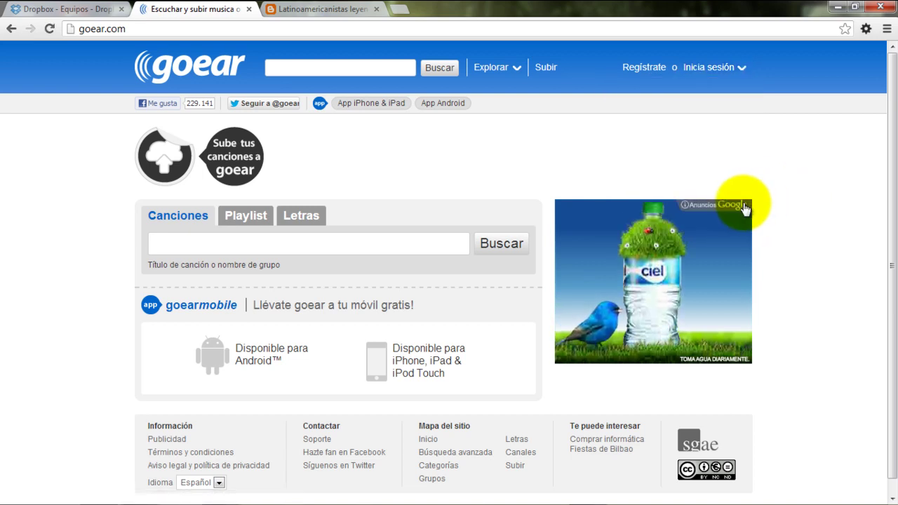
pyautogui.click(713, 222)
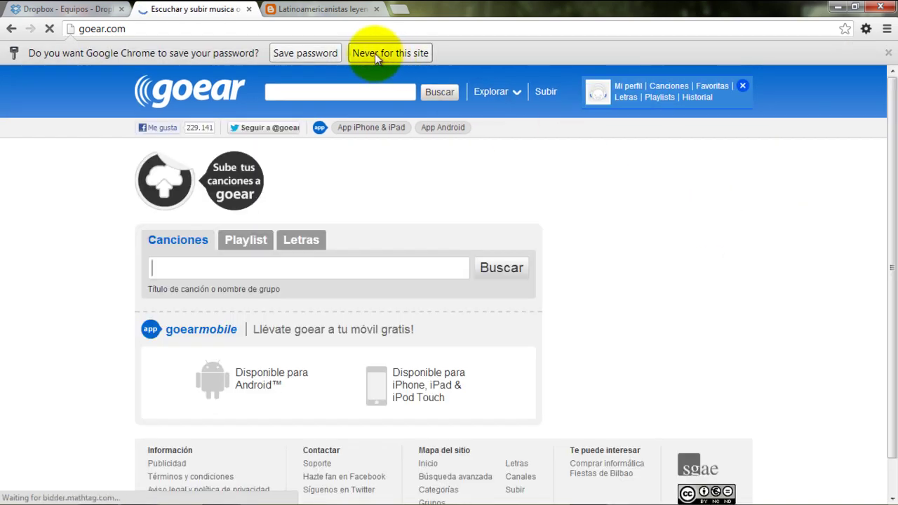
pyautogui.click(379, 54)
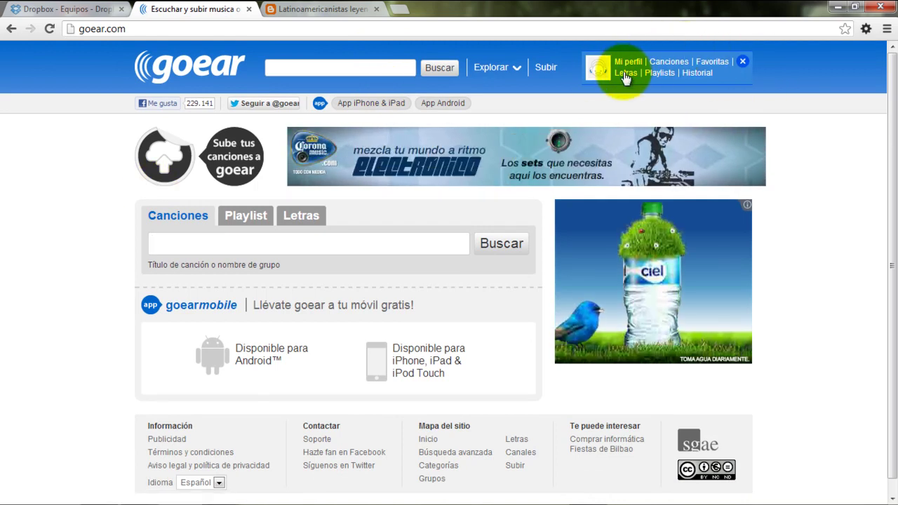
# Open the Tomo I - Capítulo 10 song from the account's songs list and stop its playback
pyautogui.click(662, 80)
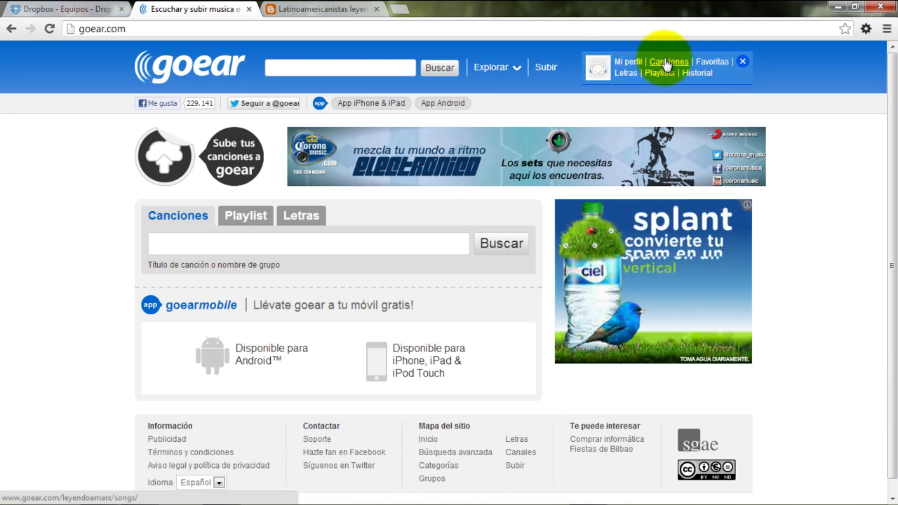
pyautogui.click(643, 65)
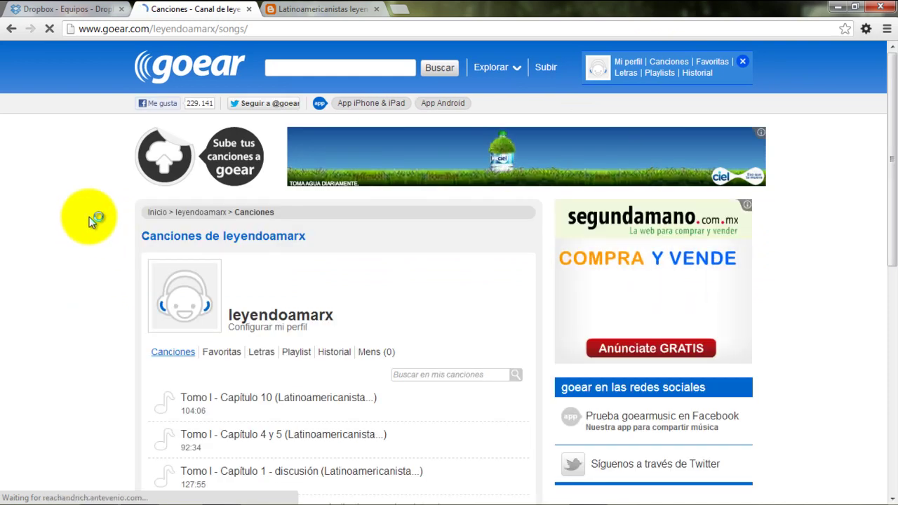
pyautogui.scroll(-6, 90, 222)
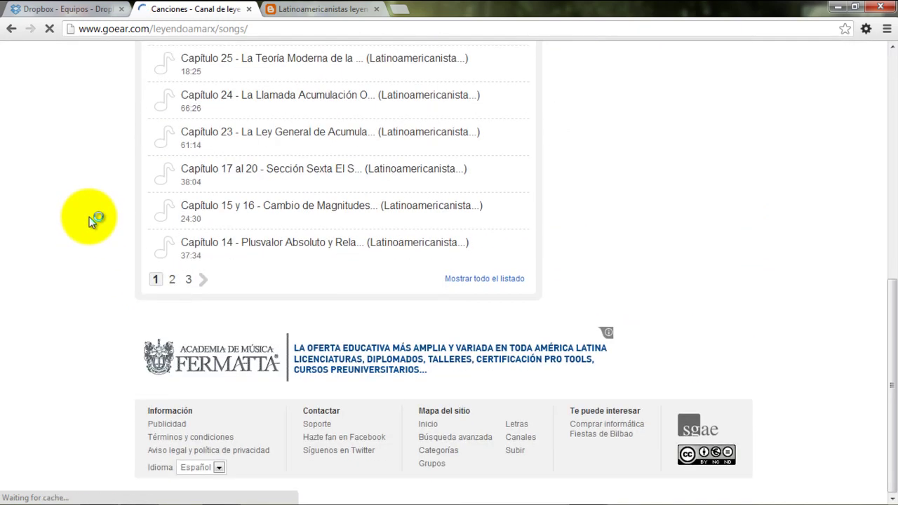
pyautogui.scroll(2, 90, 222)
pyautogui.scroll(2, 90, 222)
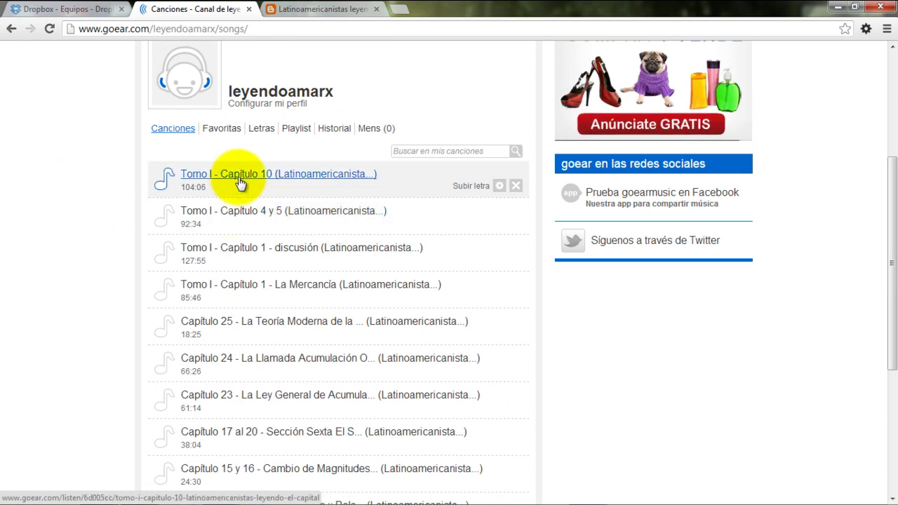
pyautogui.click(239, 179)
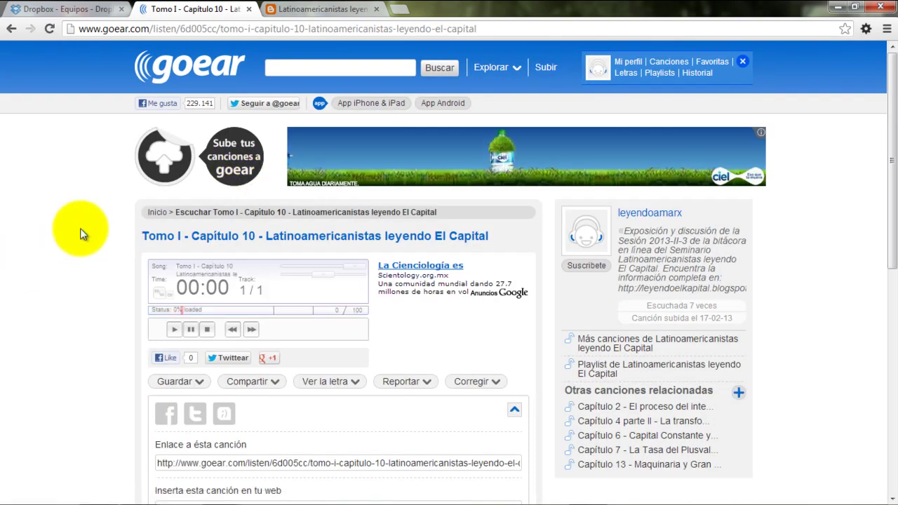
pyautogui.scroll(-2, 81, 232)
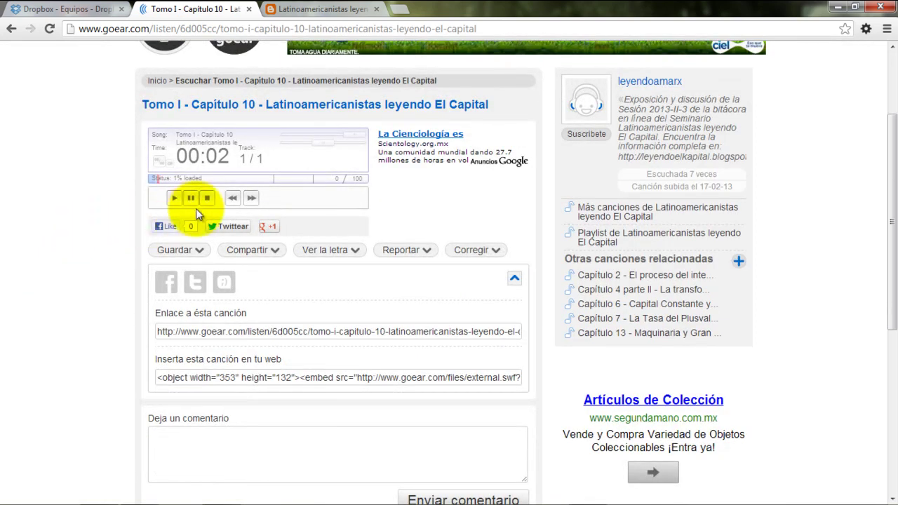
pyautogui.click(206, 199)
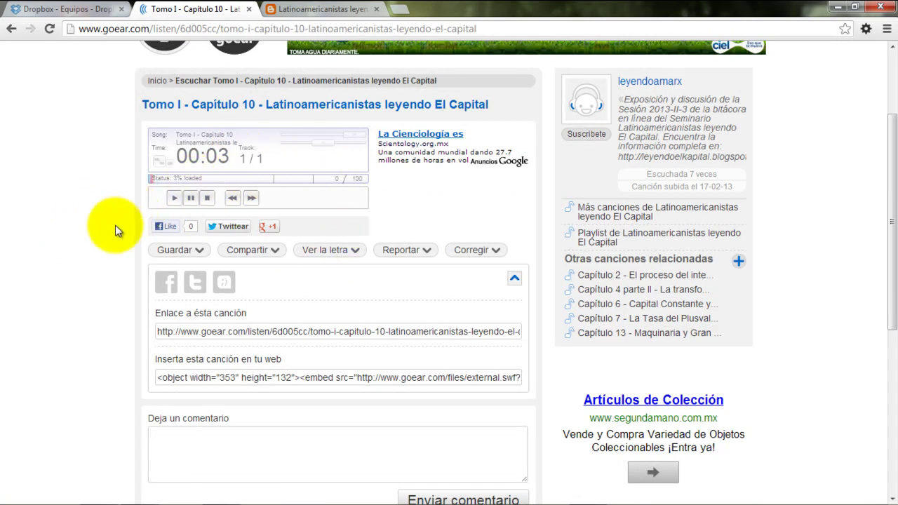
# Show the song's Corregir details form and select its description text
pyautogui.scroll(2, 105, 223)
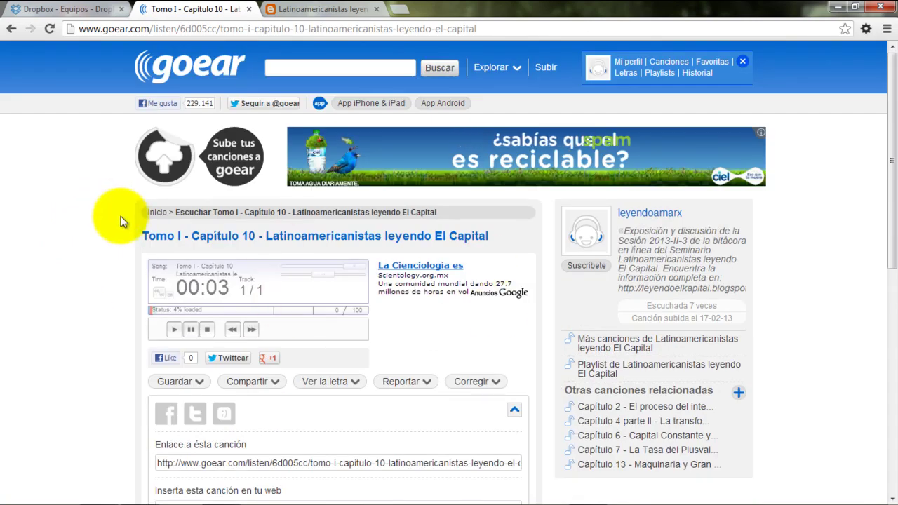
pyautogui.scroll(-2, 120, 222)
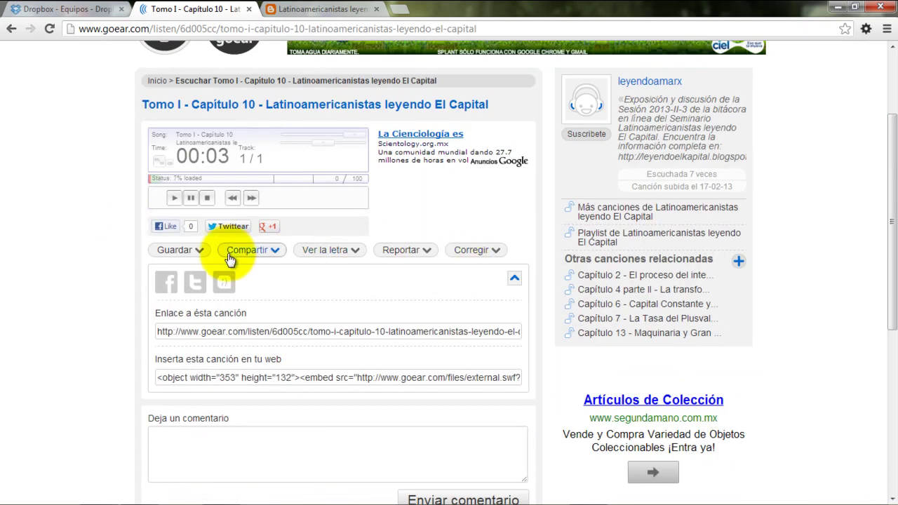
pyautogui.click(474, 260)
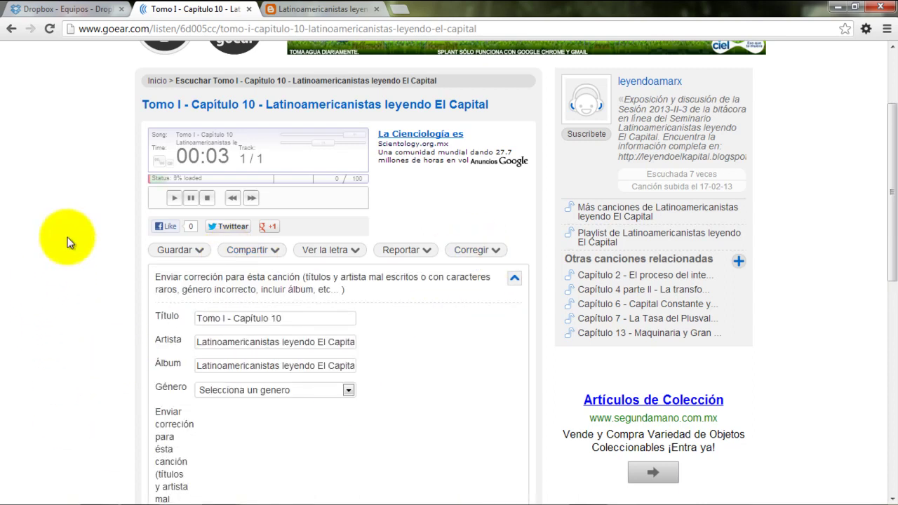
pyautogui.scroll(-3, 67, 237)
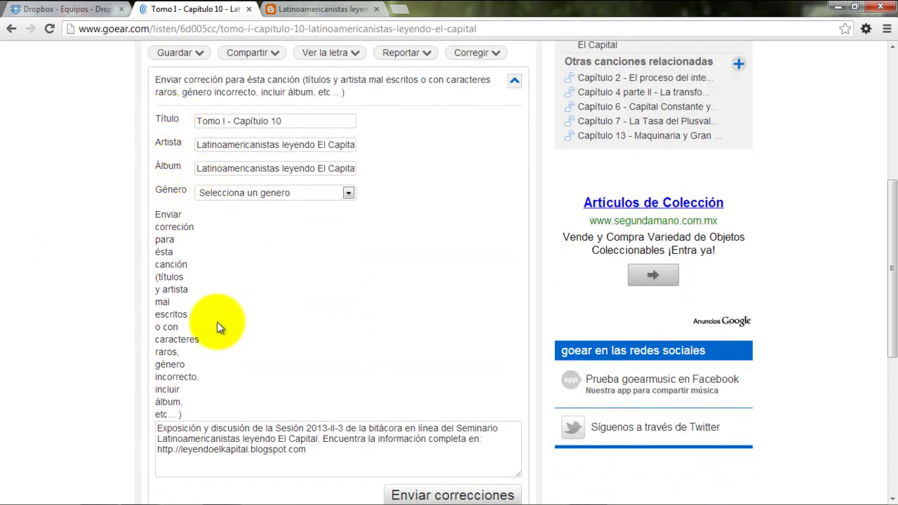
pyautogui.scroll(-1, 62, 316)
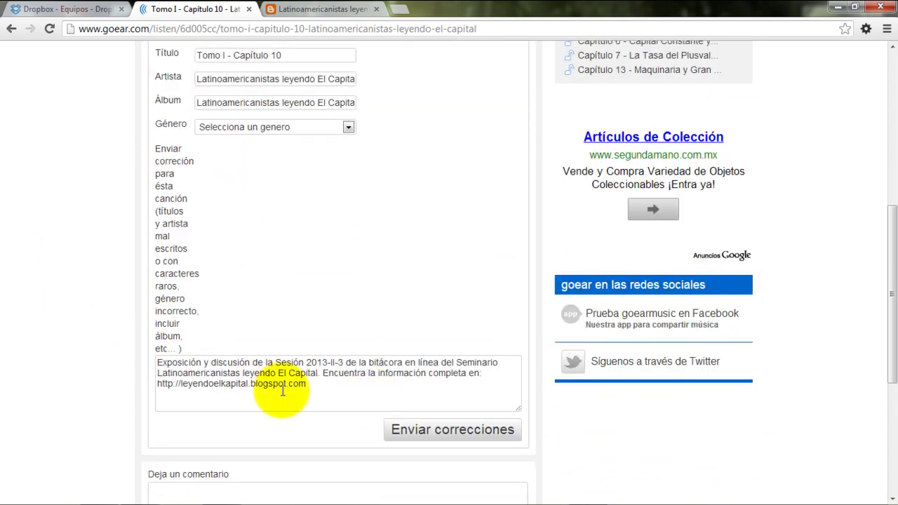
pyautogui.tripleClick(322, 380)
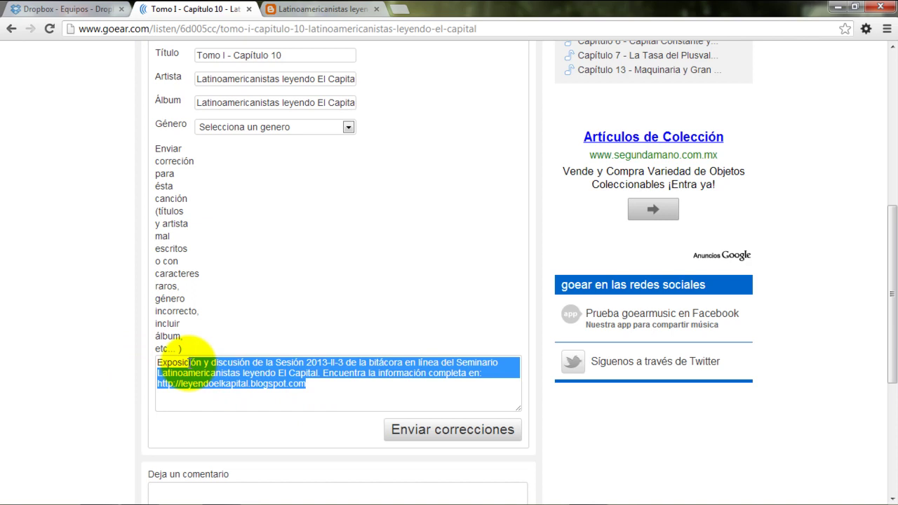
pyautogui.click(85, 273)
pyautogui.scroll(6, 85, 276)
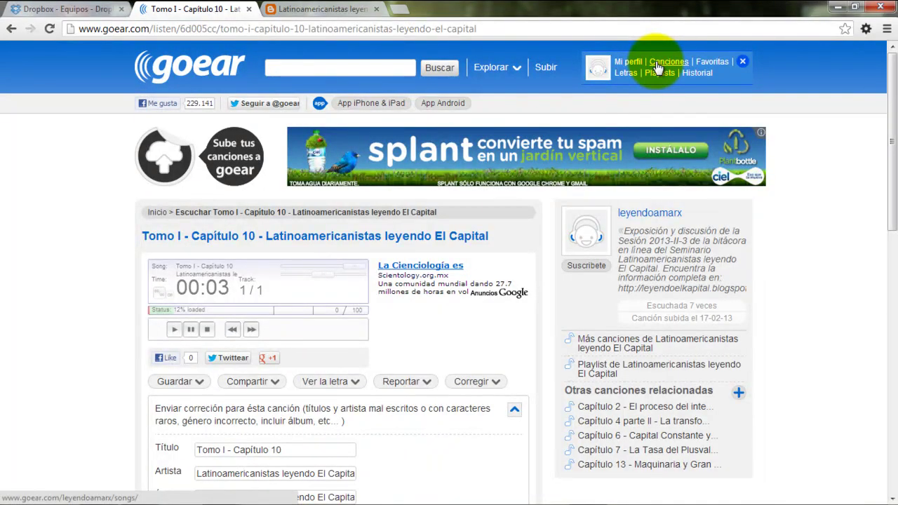
# Open Goear's Subir upload page in a new browser tab and switch to it
pyautogui.rightClick(549, 73)
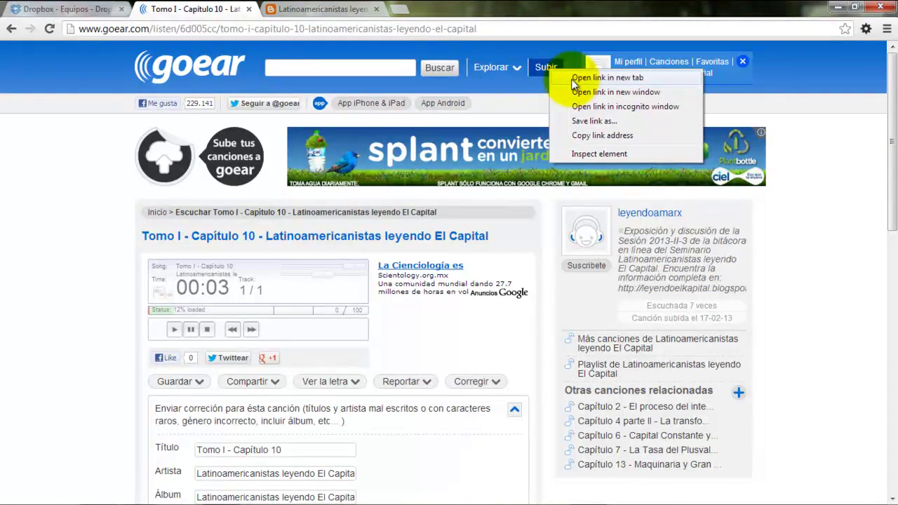
pyautogui.click(574, 79)
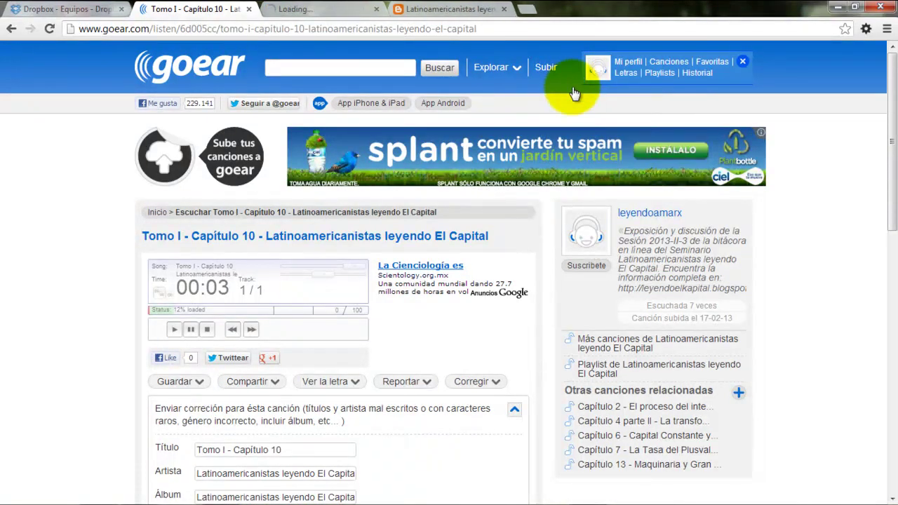
pyautogui.click(290, 11)
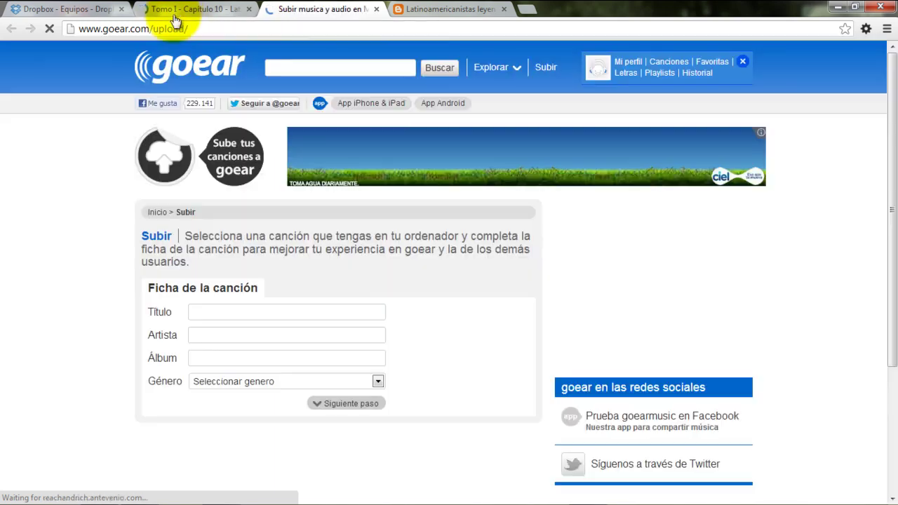
# Enter title 'Tomo I - Capítulos' and paste 'Latinoamericanistas leyendo El Capital' as artist and album
pyautogui.click(220, 316)
pyautogui.write('T')
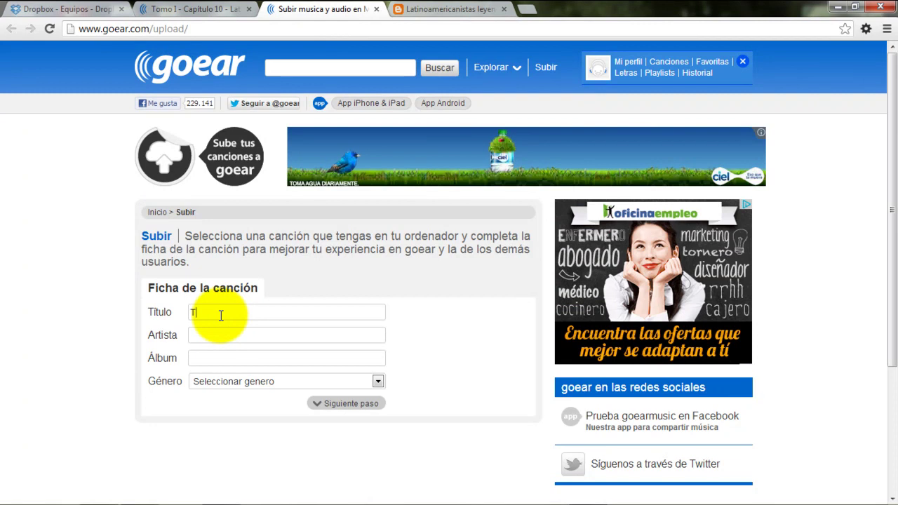
pyautogui.write('omo I - Capítulos 23 y 24')
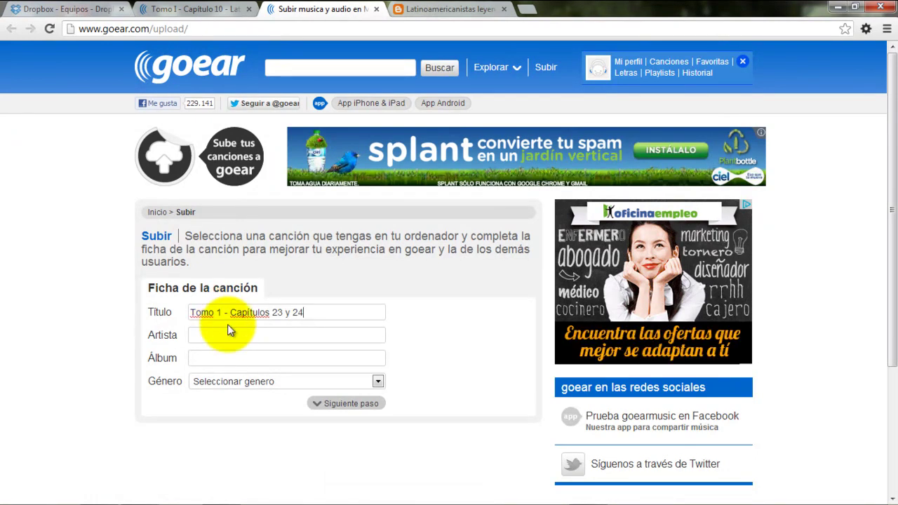
pyautogui.click(234, 335)
pyautogui.click(197, 9)
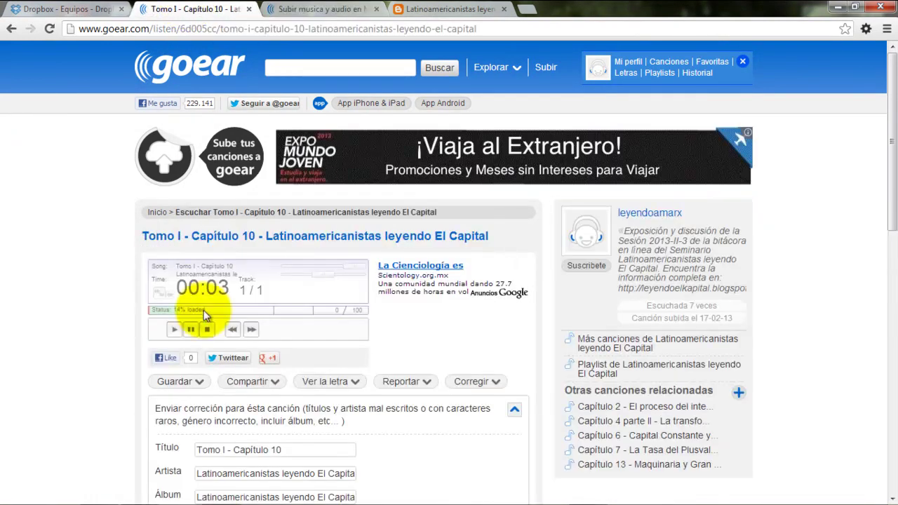
pyautogui.scroll(-3, 266, 312)
pyautogui.tripleClick(251, 278)
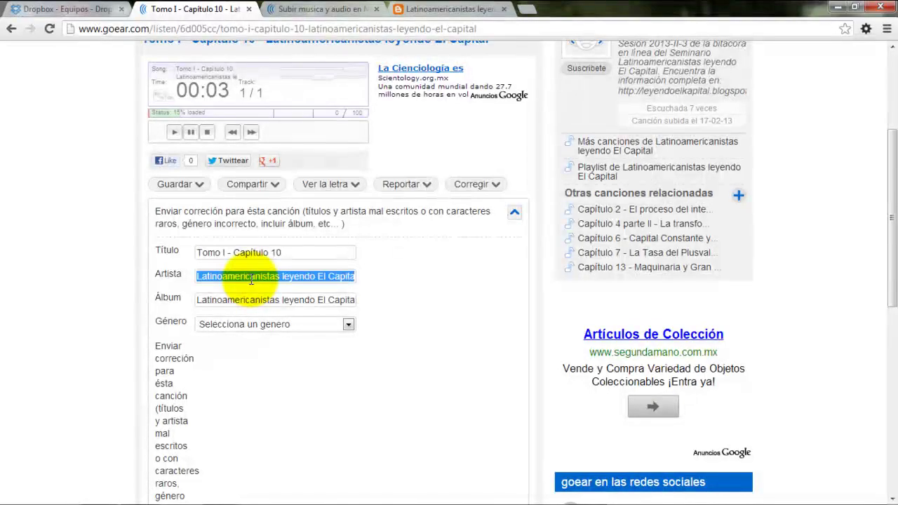
pyautogui.click(312, 9)
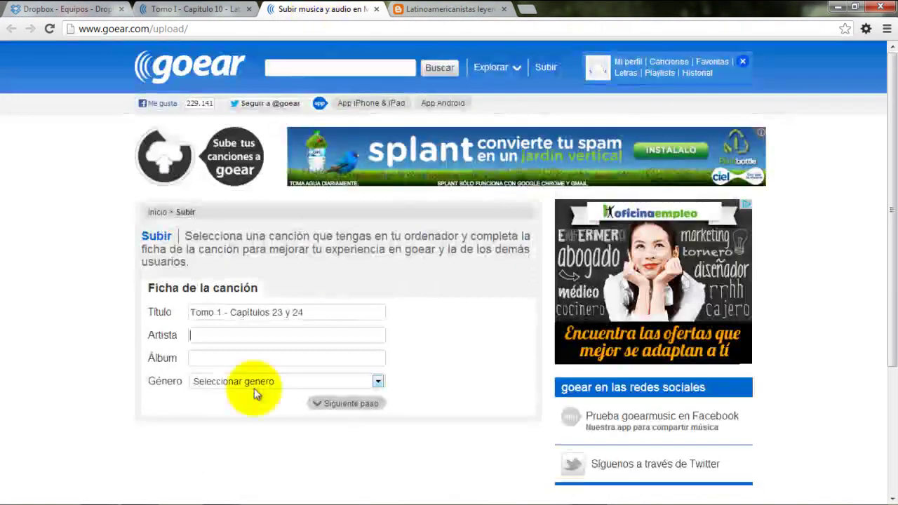
pyautogui.click(208, 334)
pyautogui.write('Latinoamericanistas leyendo El Capital')
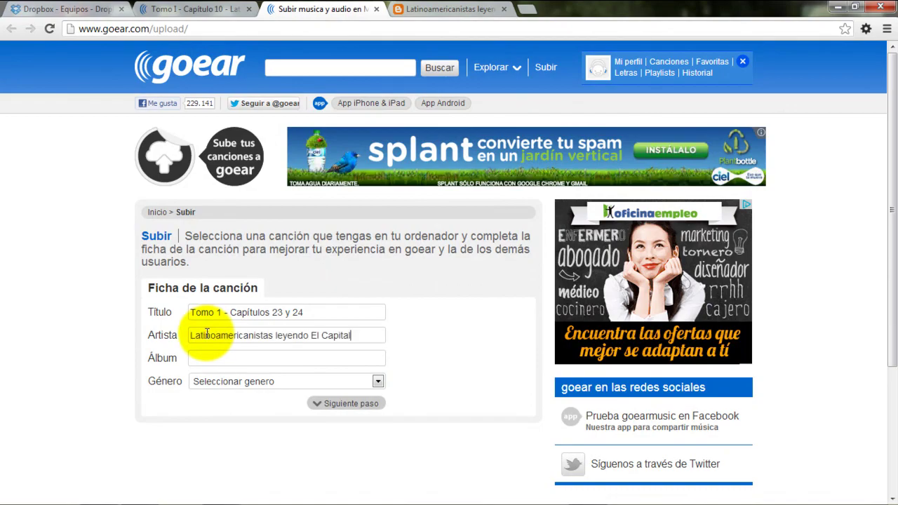
pyautogui.click(209, 357)
pyautogui.write('Latinoamericanistas leyendo El Capital')
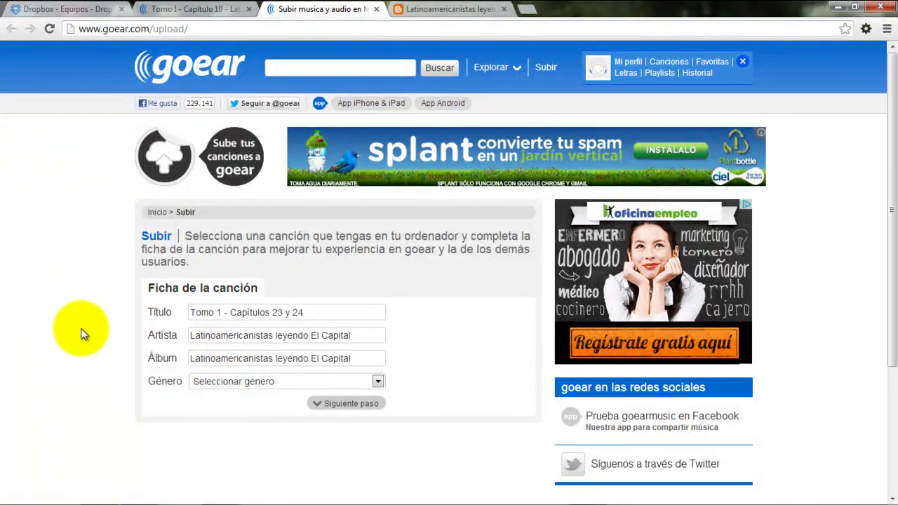
# Choose Podcast as the genre and continue to the file and description step
pyautogui.scroll(-3, 80, 330)
pyautogui.click(377, 251)
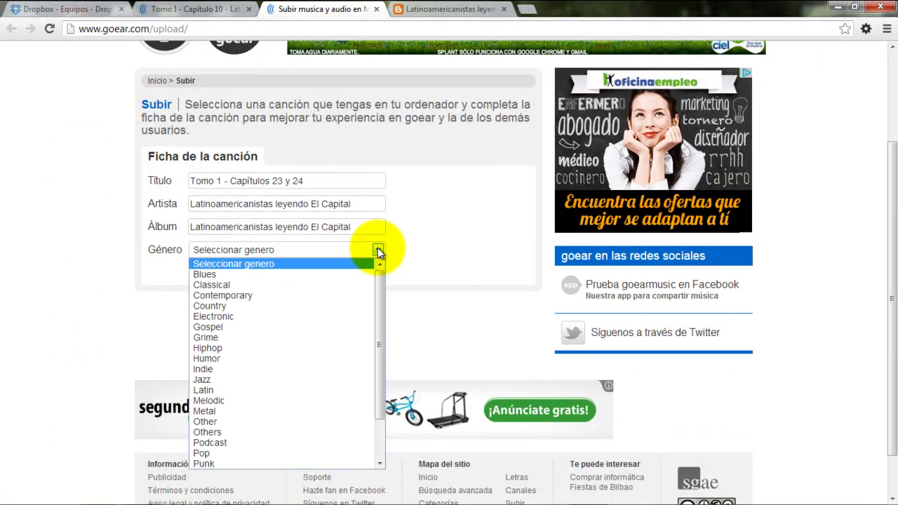
pyautogui.moveTo(376, 320); pyautogui.dragTo(381, 381)
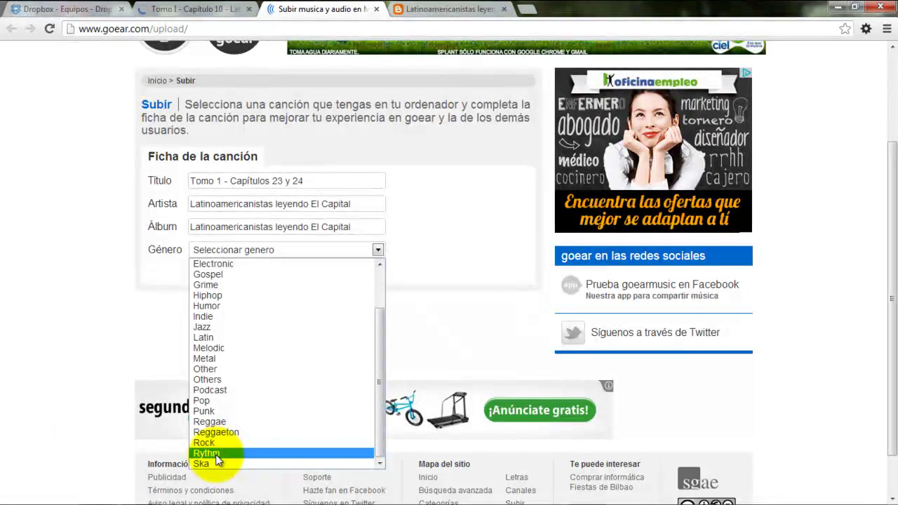
pyautogui.click(229, 390)
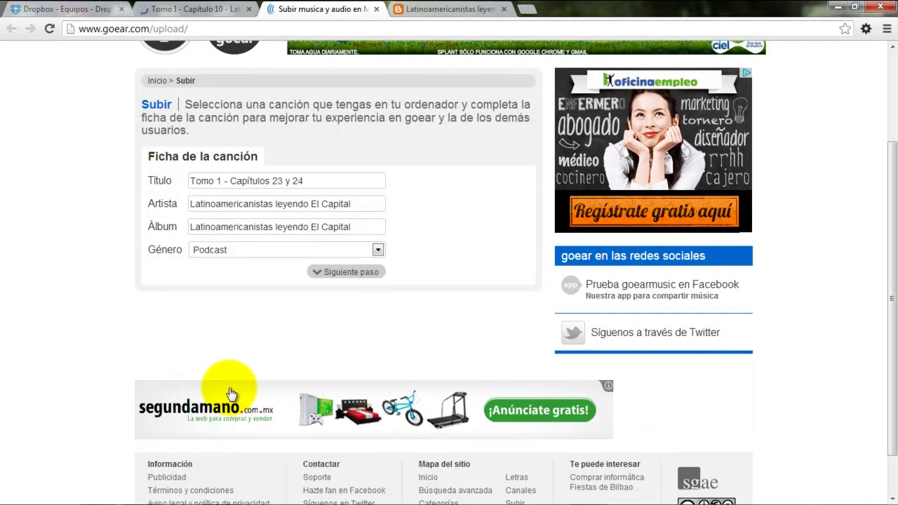
pyautogui.click(334, 275)
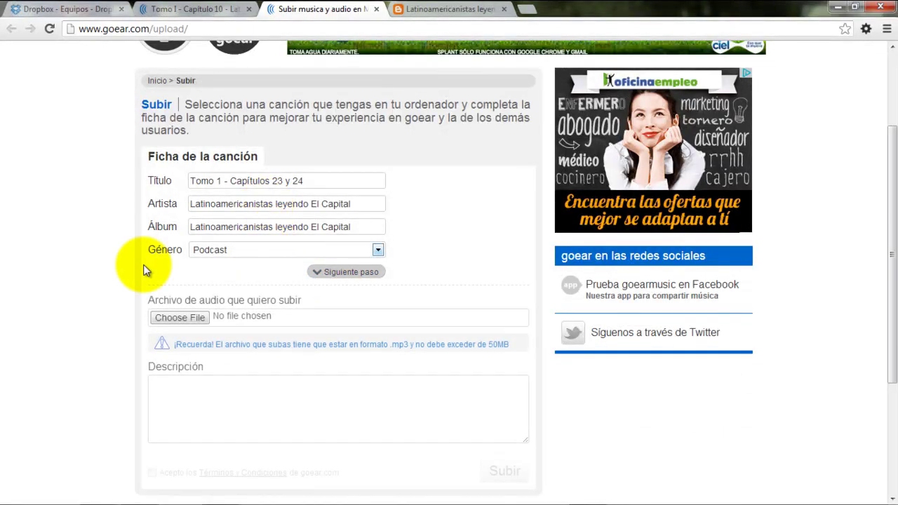
# Paste Capítulo 10's description into Descripción and change the session from 2013-II-3 to 2013-II-5
pyautogui.scroll(-2, 49, 235)
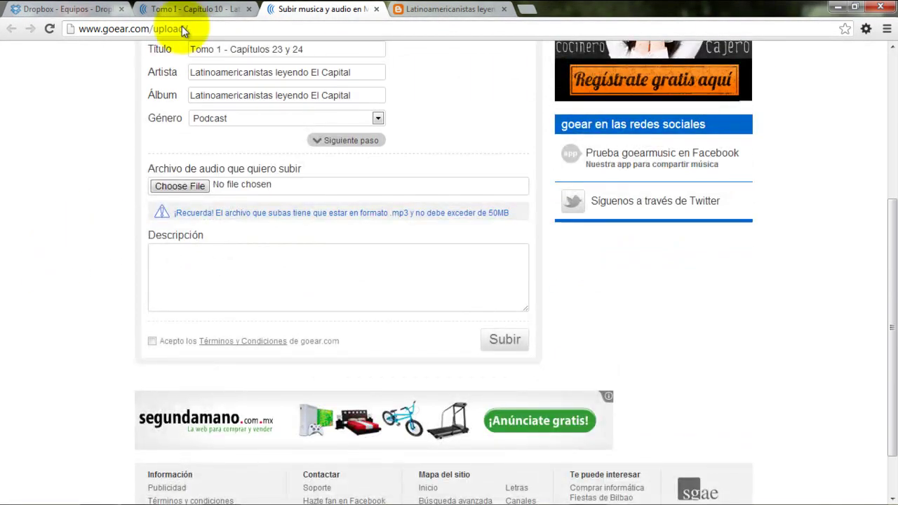
pyautogui.click(183, 9)
pyautogui.scroll(-4, 66, 251)
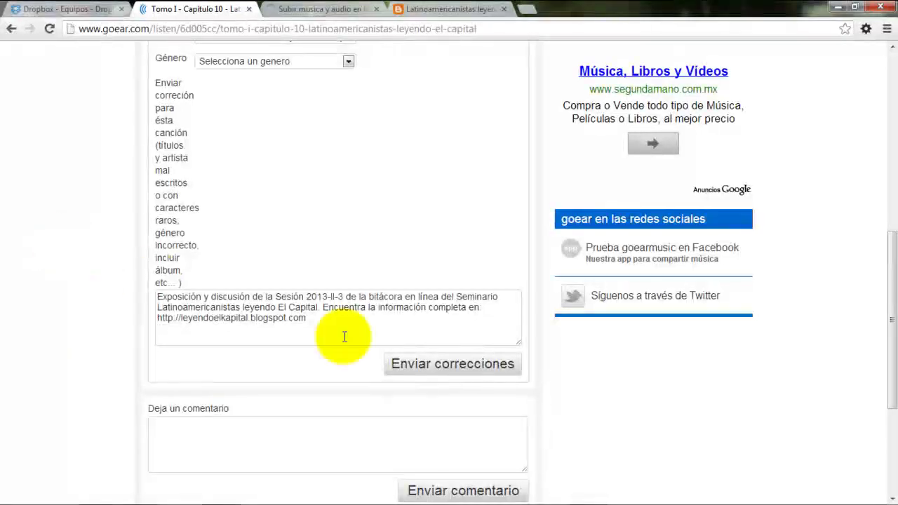
pyautogui.moveTo(333, 325); pyautogui.dragTo(56, 257)
pyautogui.hotkey('ctrl', 'c')
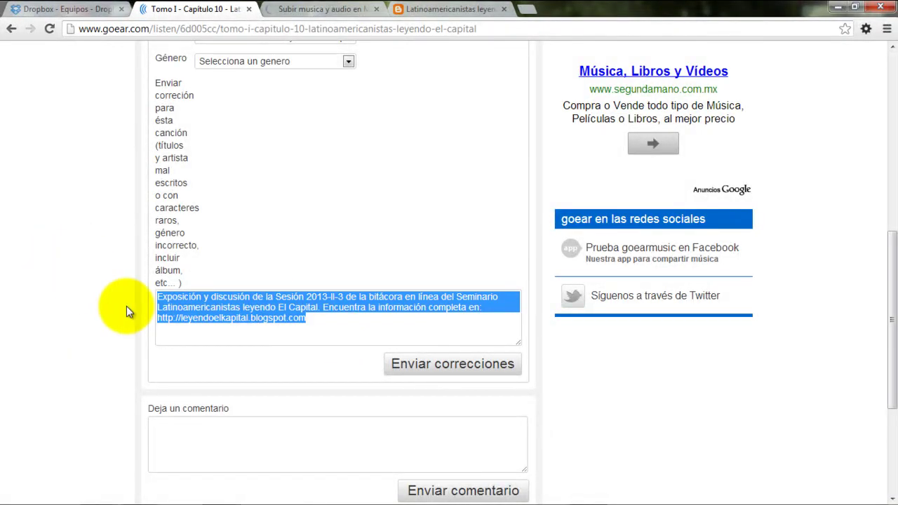
pyautogui.click(288, 9)
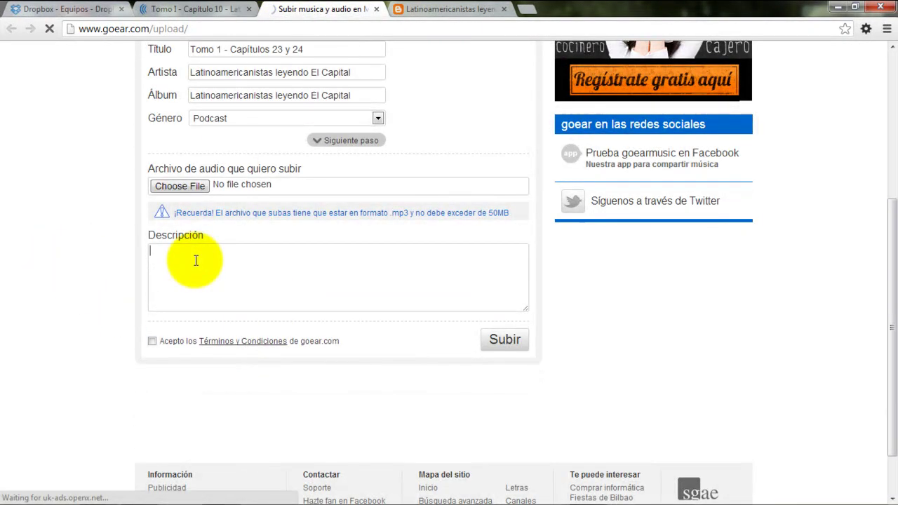
pyautogui.hotkey('ctrl', 'v')
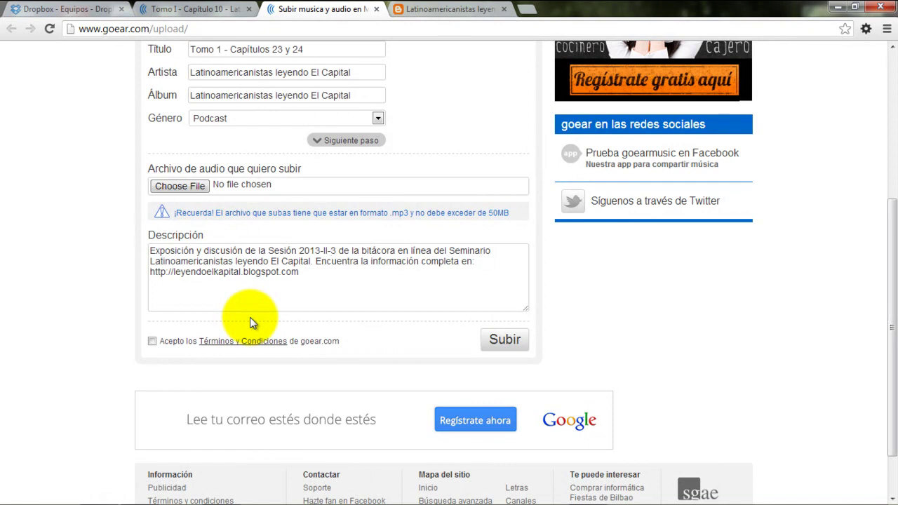
pyautogui.write('5')
pyautogui.press('Delete')
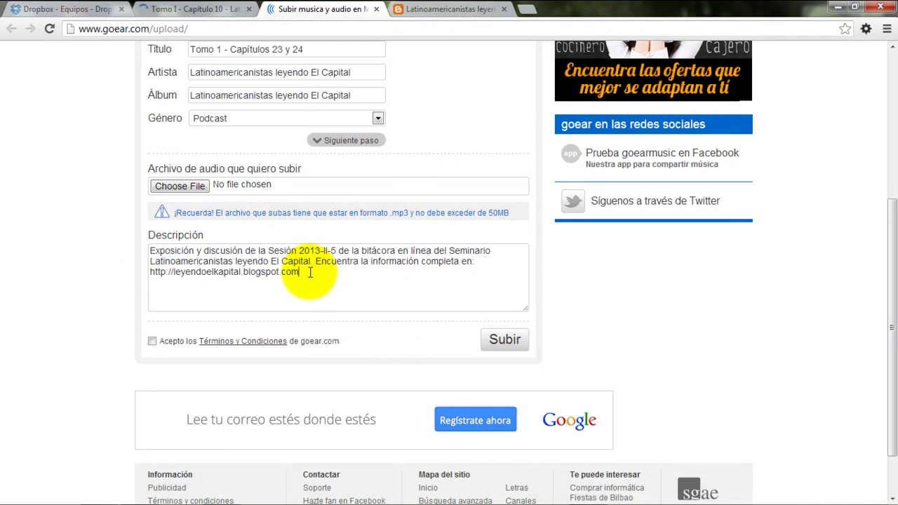
pyautogui.moveTo(311, 272); pyautogui.dragTo(131, 277)
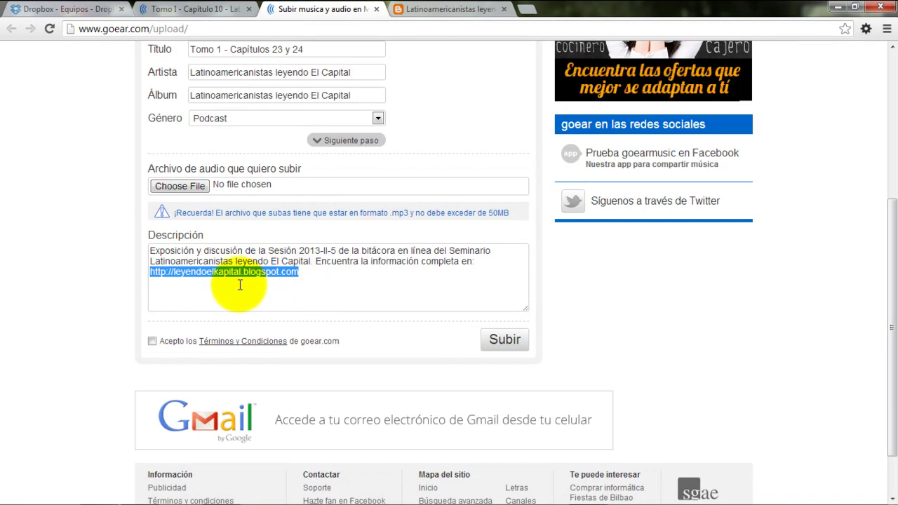
# Attach Tomo 1 - c23 y c24.mp3 from the Documents Audio folder and accept the terms
pyautogui.click(179, 188)
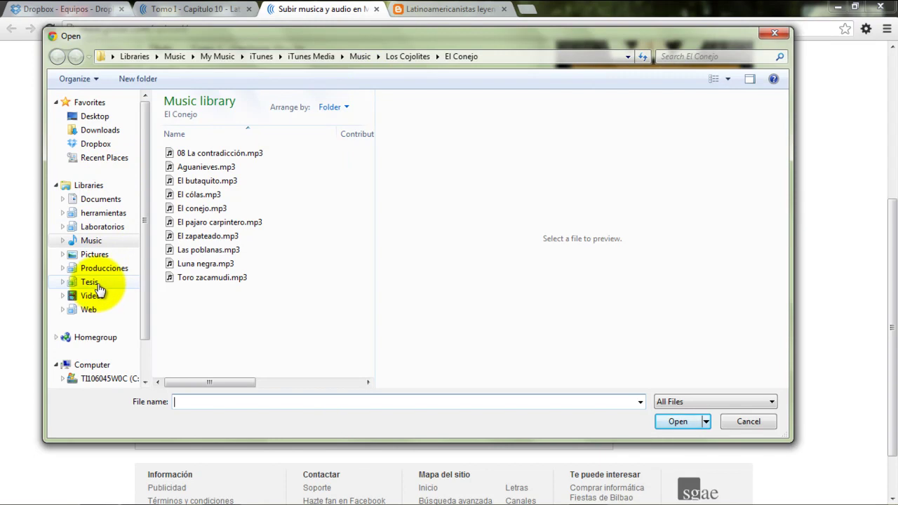
pyautogui.click(95, 201)
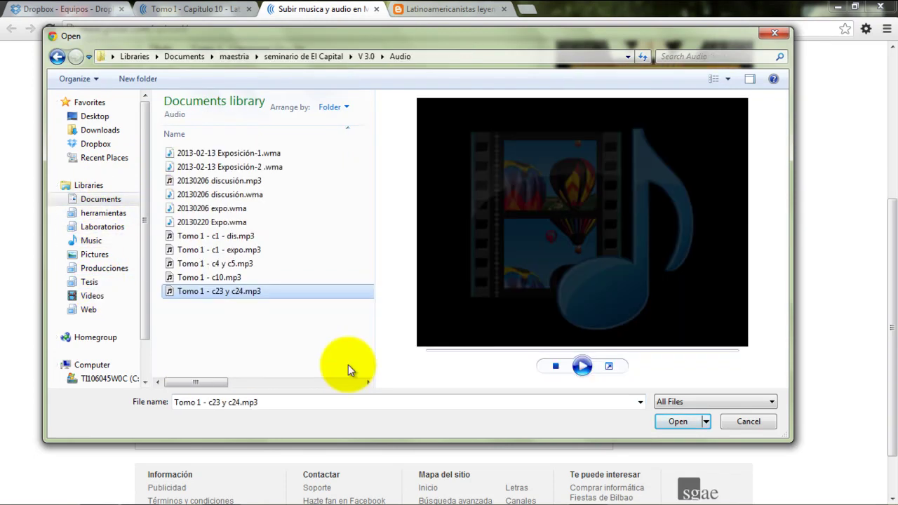
pyautogui.click(582, 366)
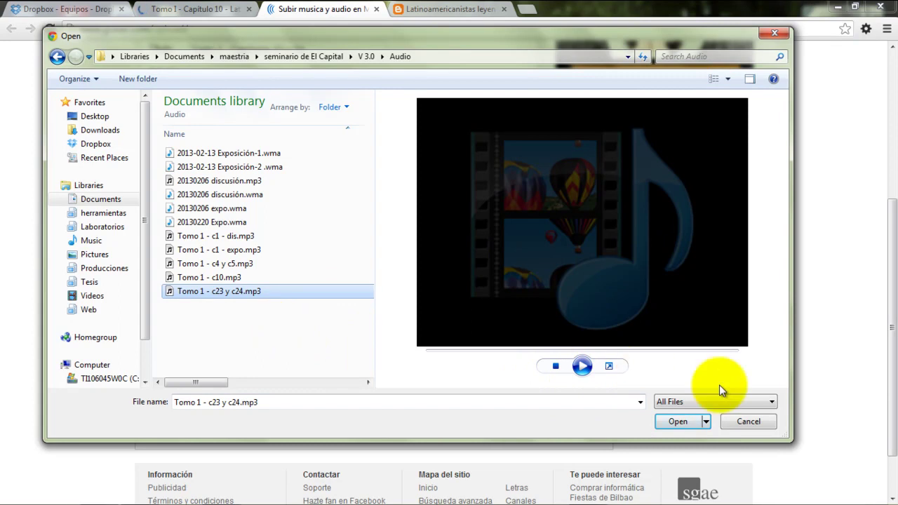
pyautogui.click(675, 421)
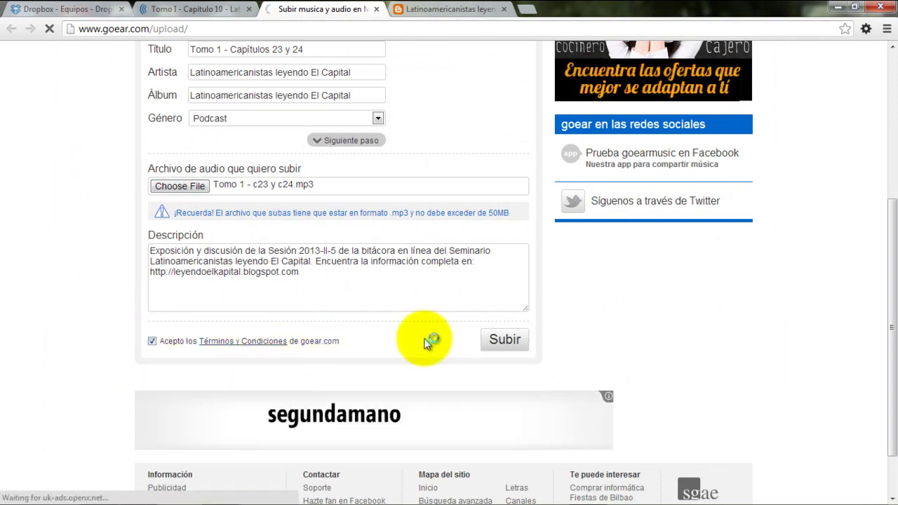
# Upload 'Tomo 1 - Capítulos 23 y 24' and wait for the success confirmation page
pyautogui.click(499, 341)
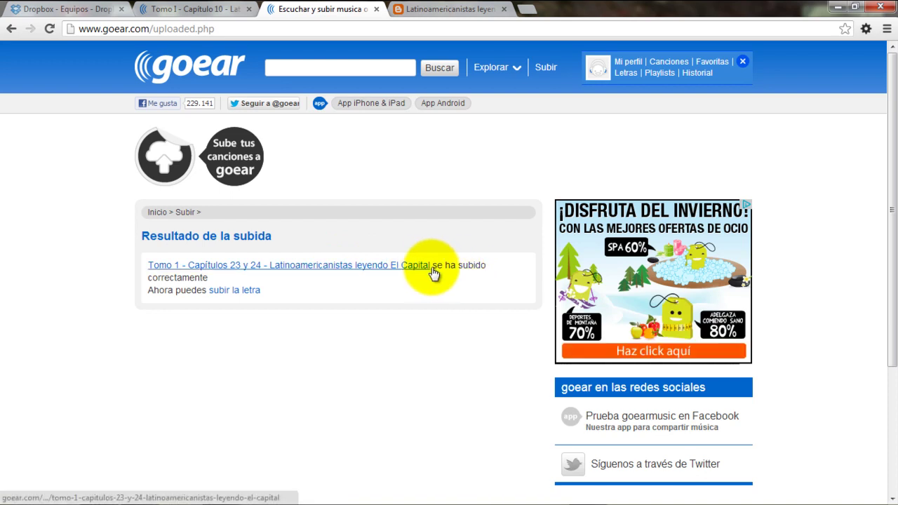
# Open the uploaded Capítulos 23 y 24 song page, close the Capítulo 10 tab, and stop playback
pyautogui.moveTo(437, 266); pyautogui.dragTo(426, 280)
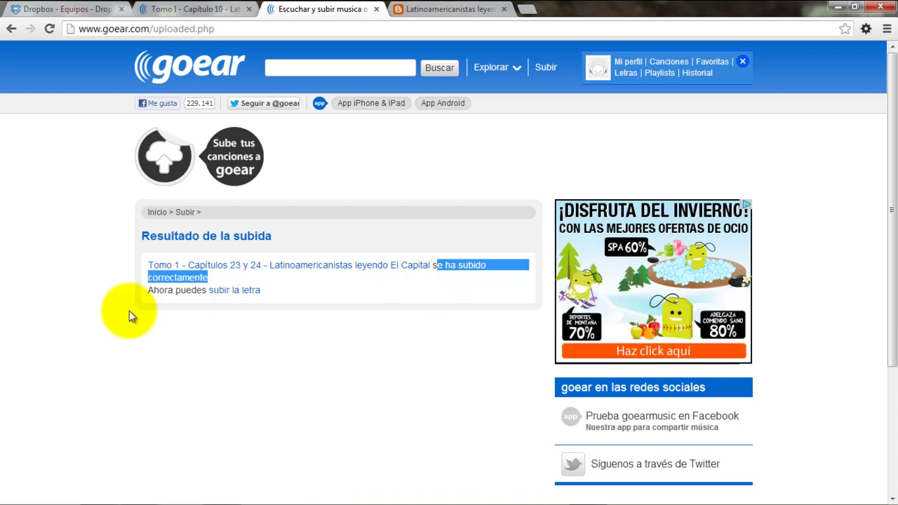
pyautogui.click(252, 274)
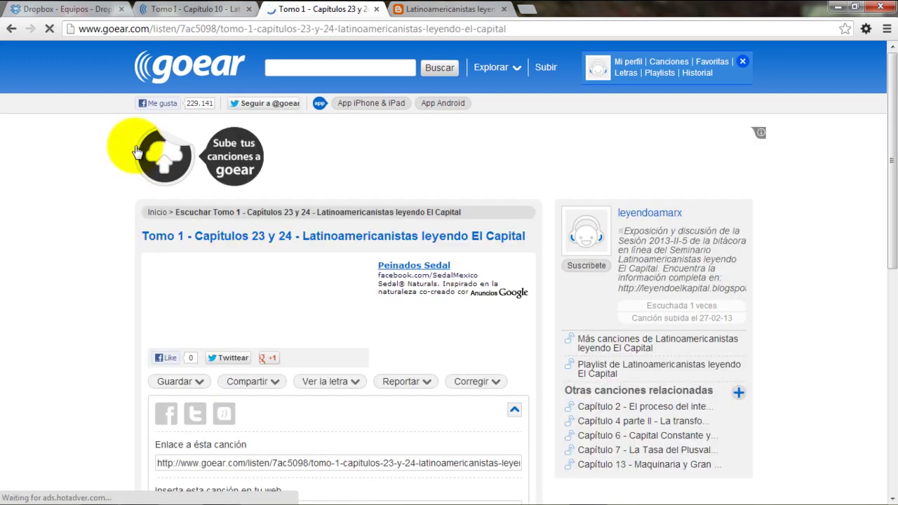
pyautogui.click(250, 9)
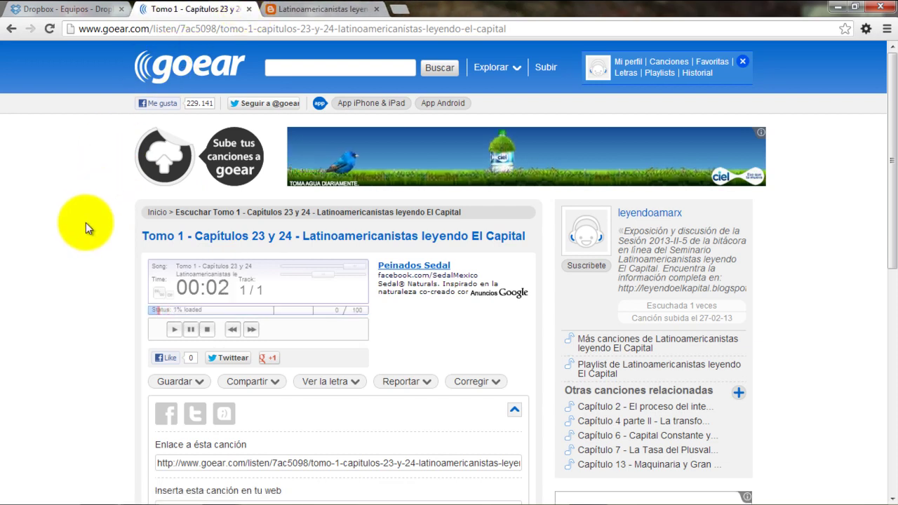
pyautogui.scroll(-2, 83, 225)
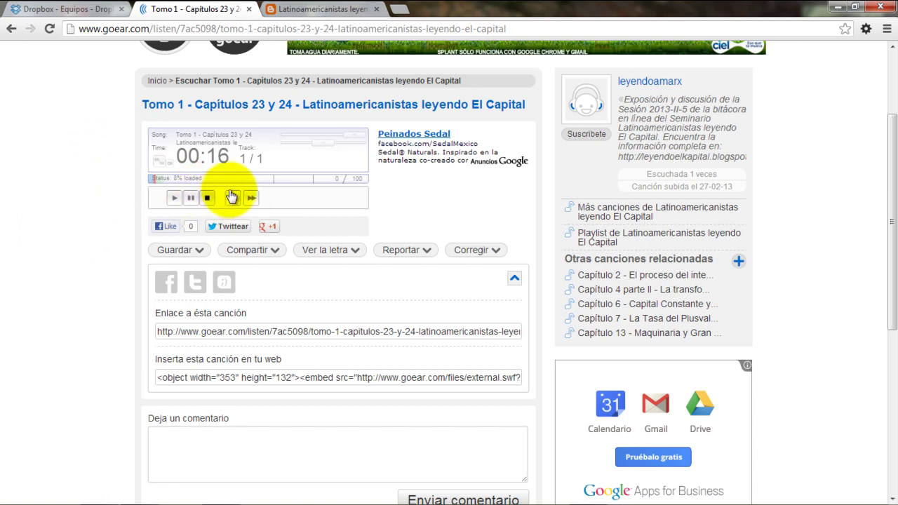
pyautogui.click(207, 200)
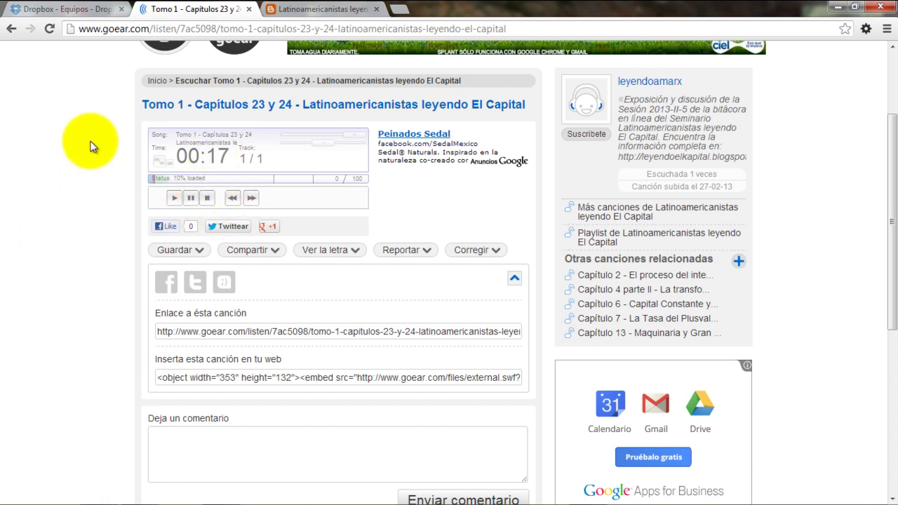
# Select the full 'Inserta esta canción en tu web' embed code
pyautogui.scroll(-1, 89, 146)
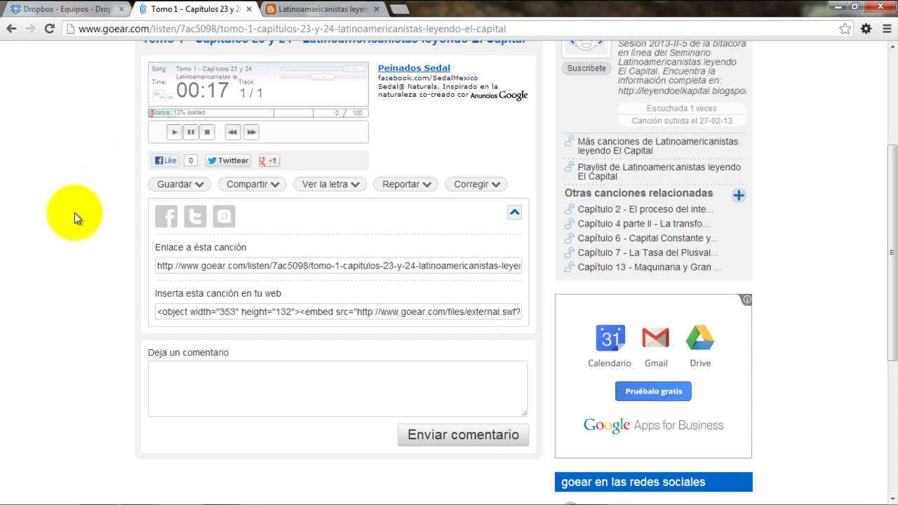
pyautogui.moveTo(156, 295); pyautogui.dragTo(321, 291)
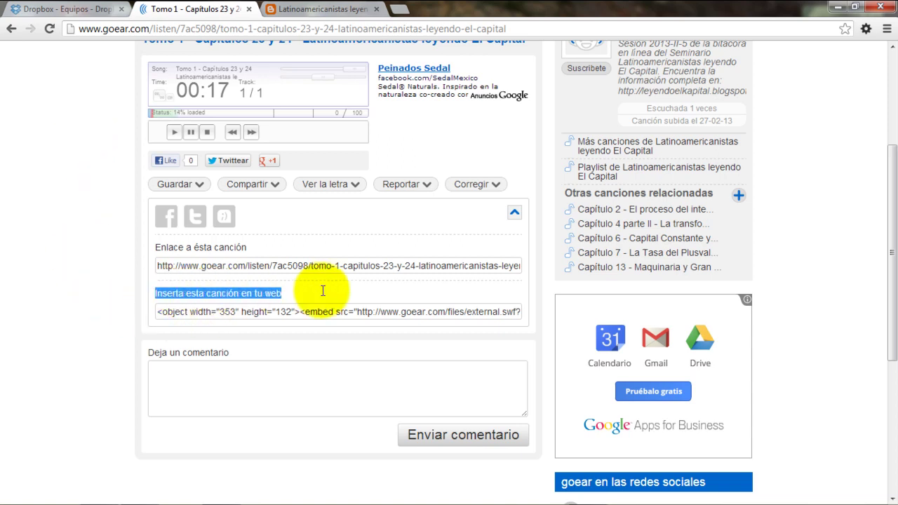
pyautogui.click(281, 311)
pyautogui.click(280, 311)
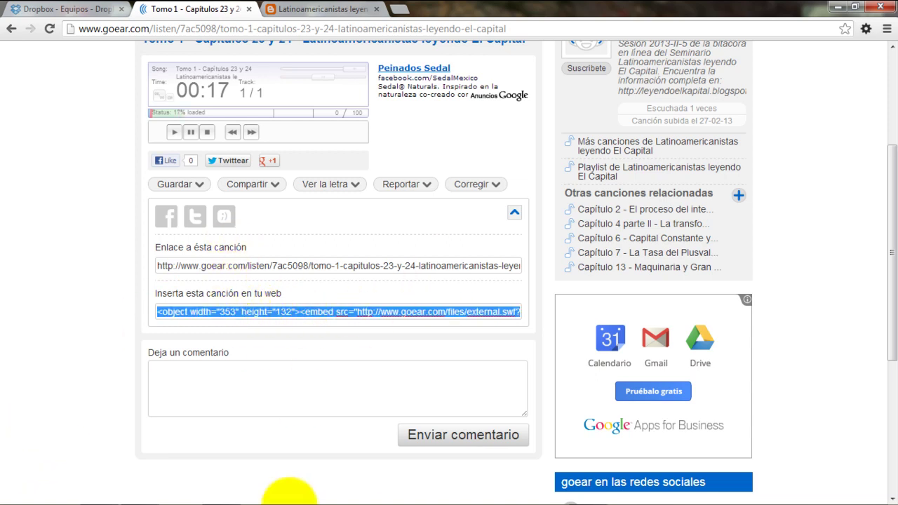
# Review checklist step 3, Subir el archivo a Dropbox, in Notepad, then return to the Dropbox tab
pyautogui.moveTo(301, 498)
pyautogui.click(219, 495)
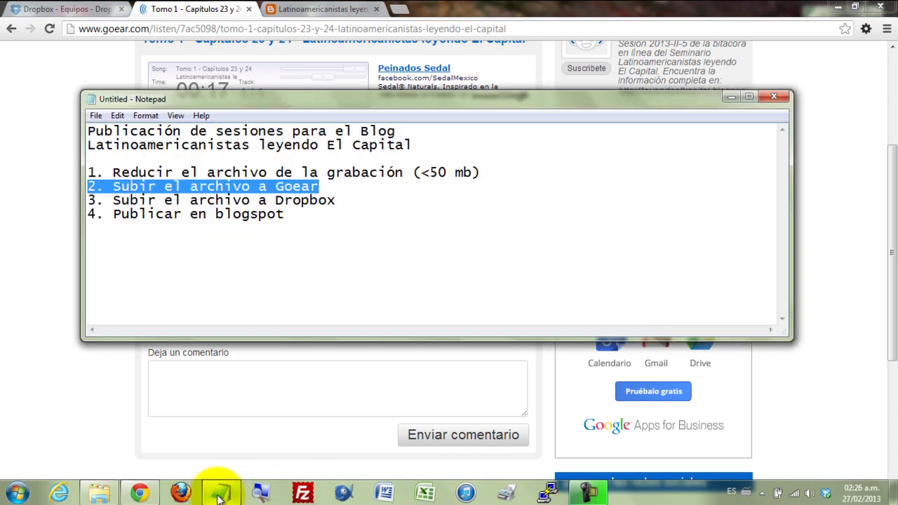
pyautogui.moveTo(336, 200); pyautogui.dragTo(88, 200)
pyautogui.press('Delete')
pyautogui.hotkey('ctrl', 'z')
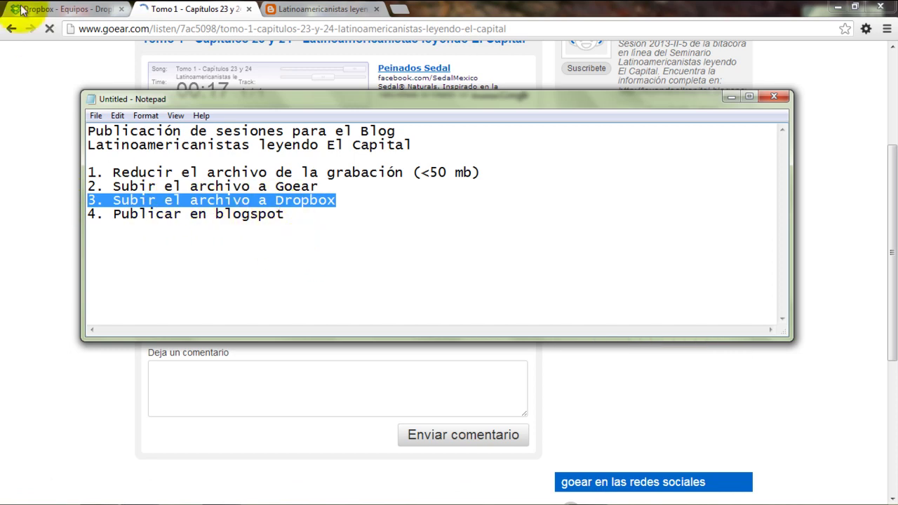
pyautogui.click(45, 9)
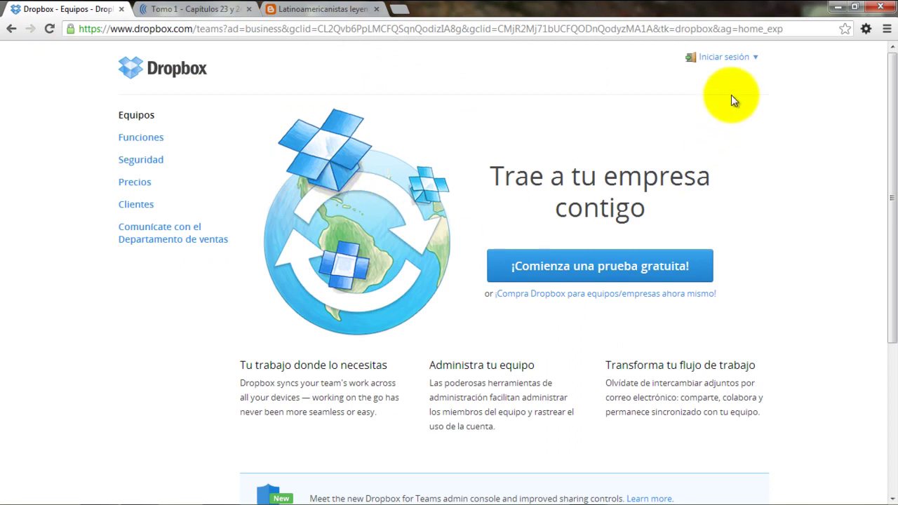
# Sign in to Dropbox with the account e-mail and password, then open Public > 2013-2
pyautogui.click(725, 62)
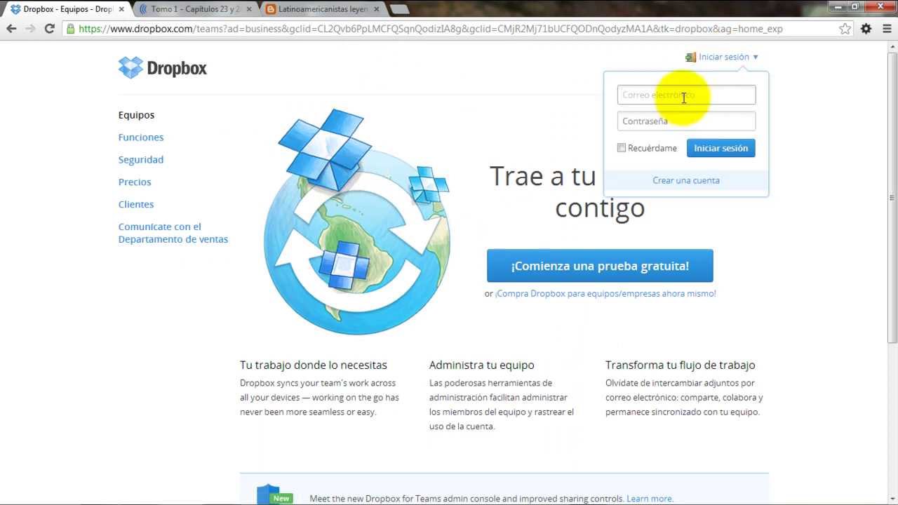
pyautogui.press('Tab')
pyautogui.write('•••••••••••')
pyautogui.press('Return')
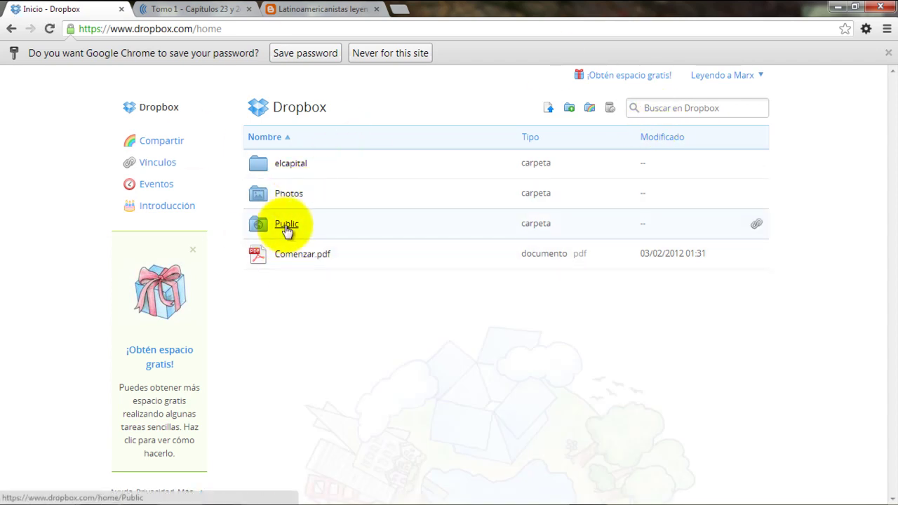
pyautogui.click(285, 230)
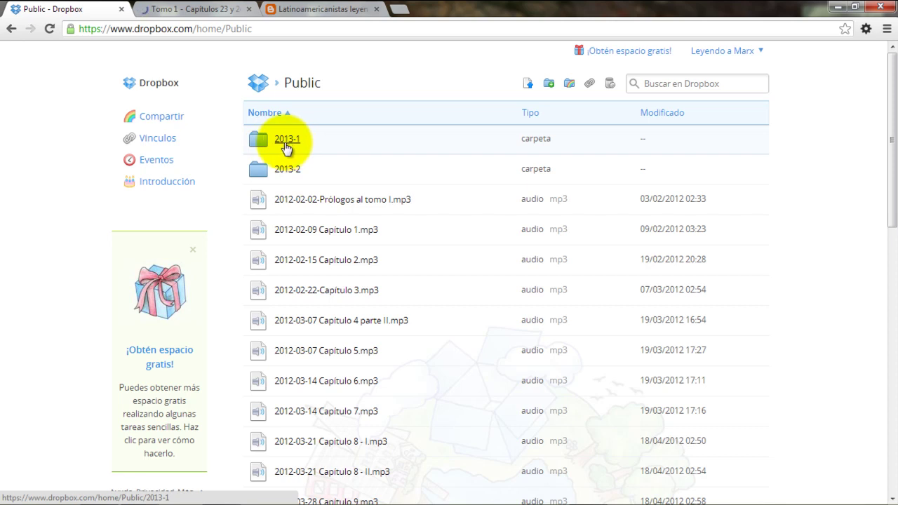
pyautogui.click(287, 169)
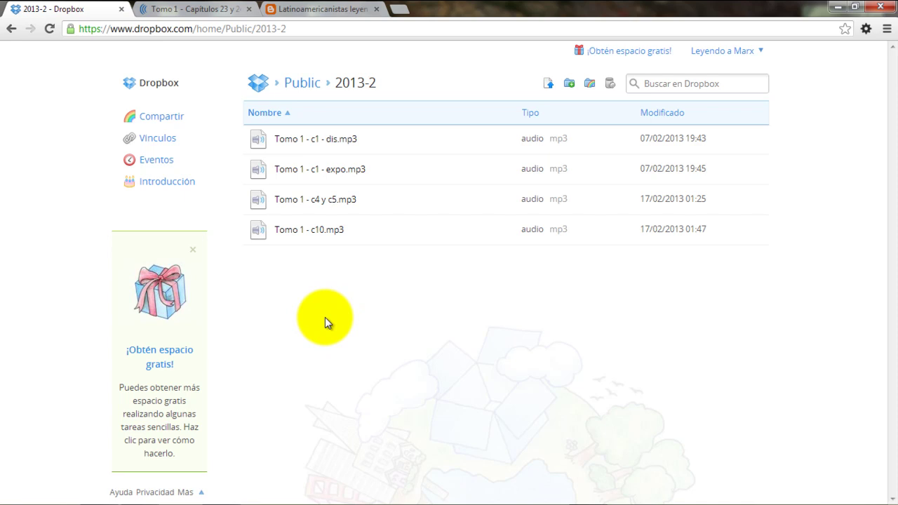
# Upload Tomo 1 - c23 y c24.mp3 from Libraries > V 3.0 > Audio into 2013-2
pyautogui.click(550, 86)
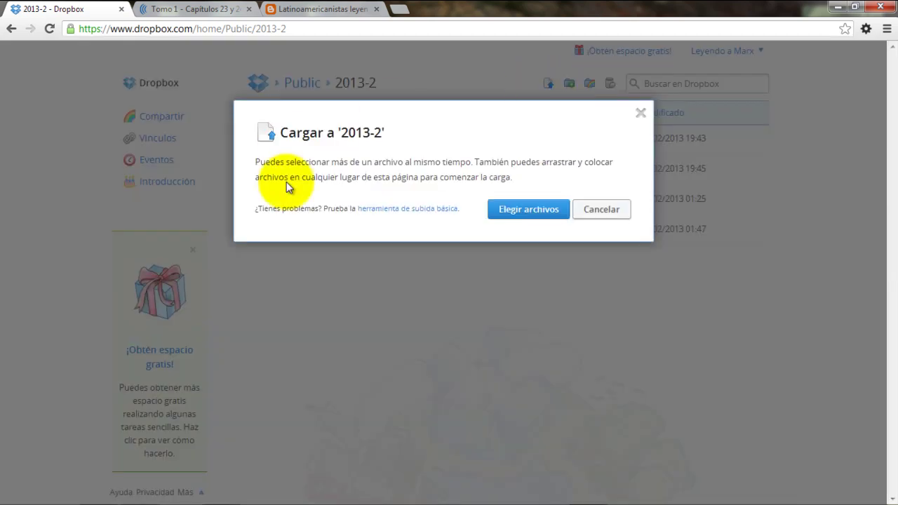
pyautogui.click(504, 213)
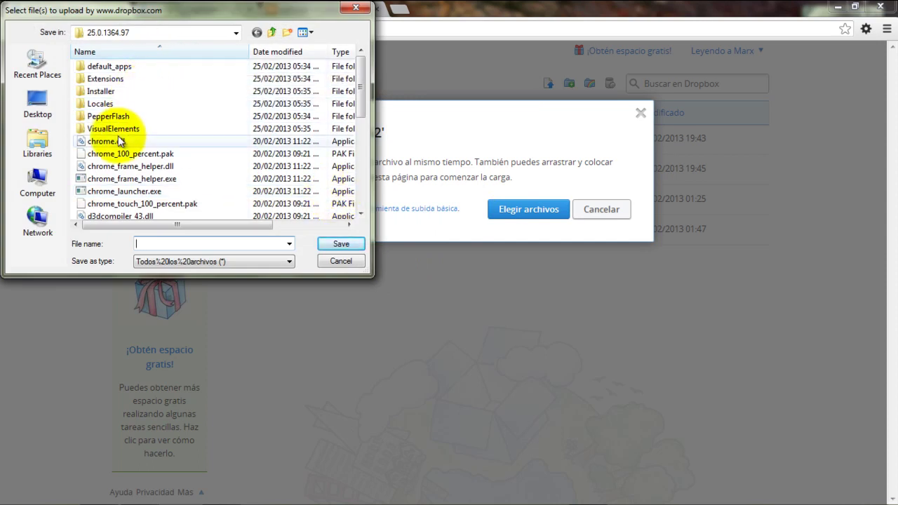
pyautogui.click(38, 144)
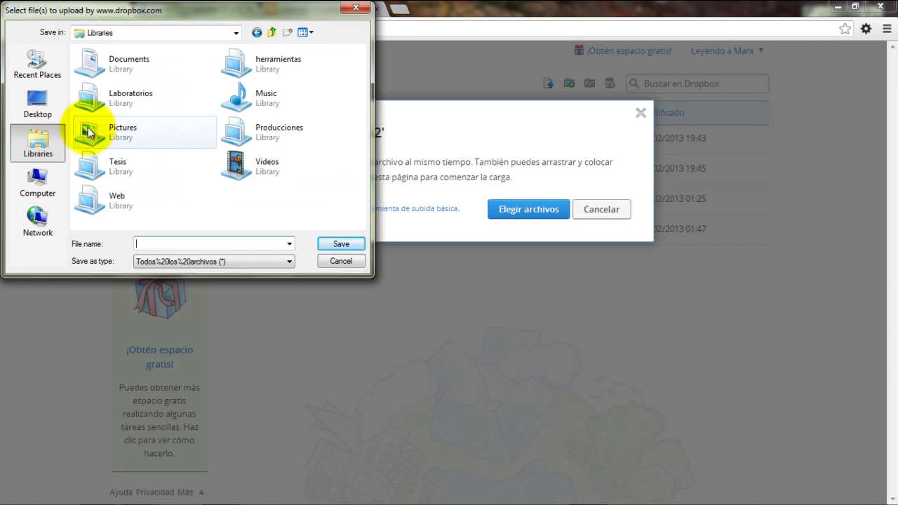
pyautogui.doubleClick(116, 70)
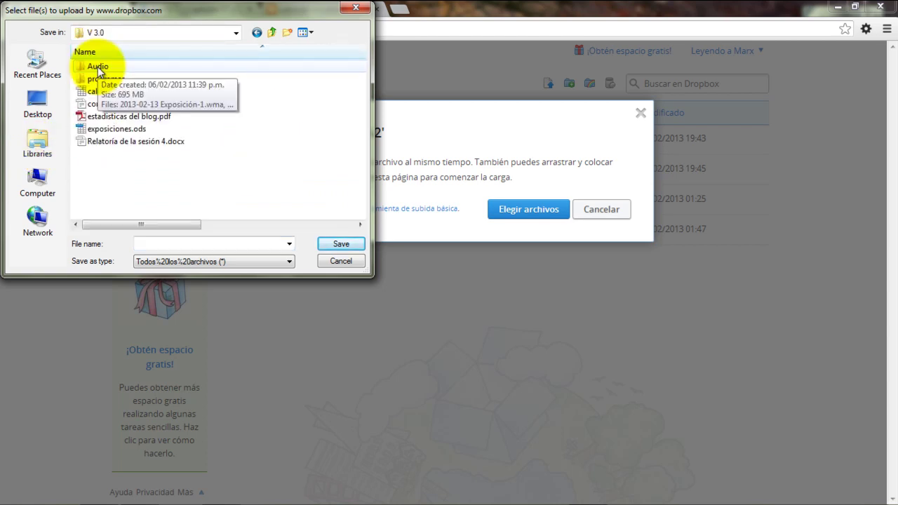
pyautogui.doubleClick(99, 67)
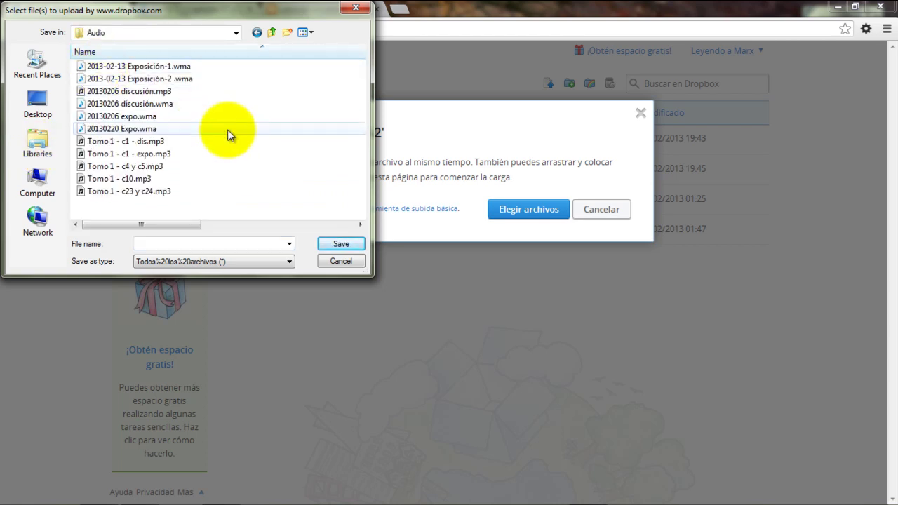
pyautogui.moveTo(186, 16); pyautogui.dragTo(295, 98)
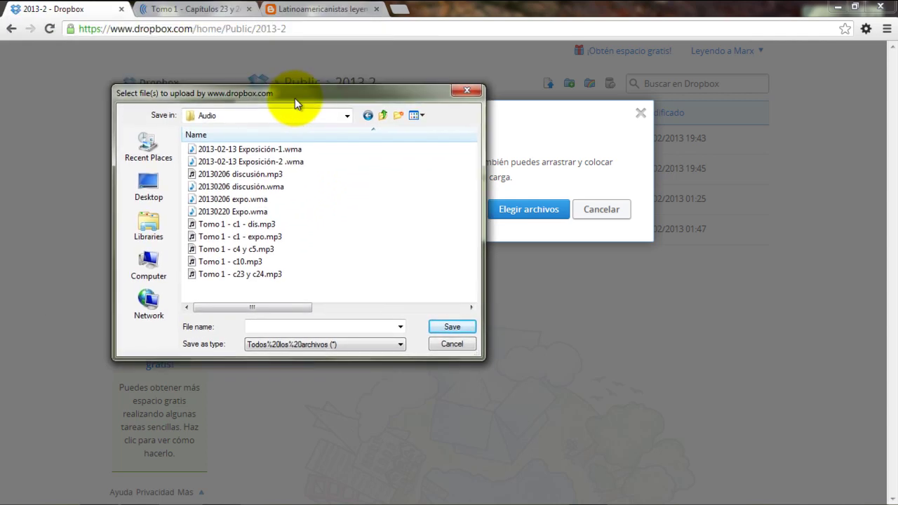
pyautogui.click(209, 274)
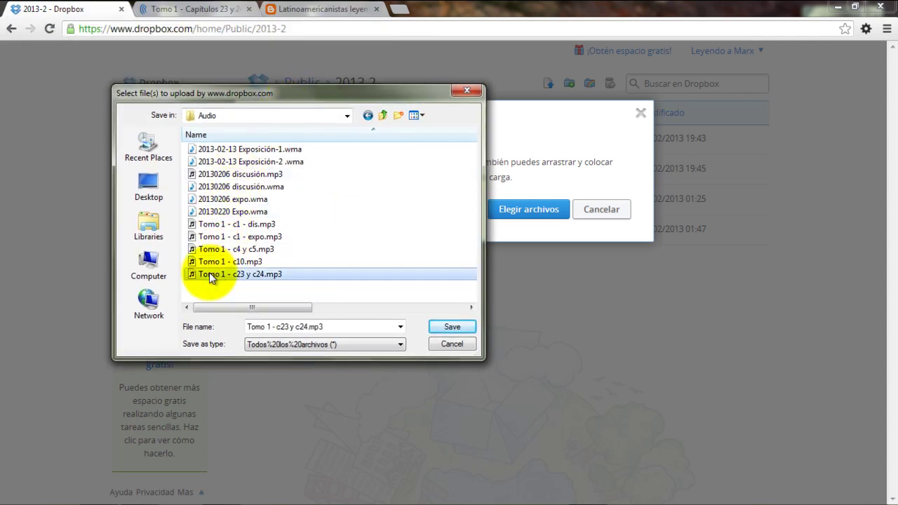
pyautogui.click(438, 328)
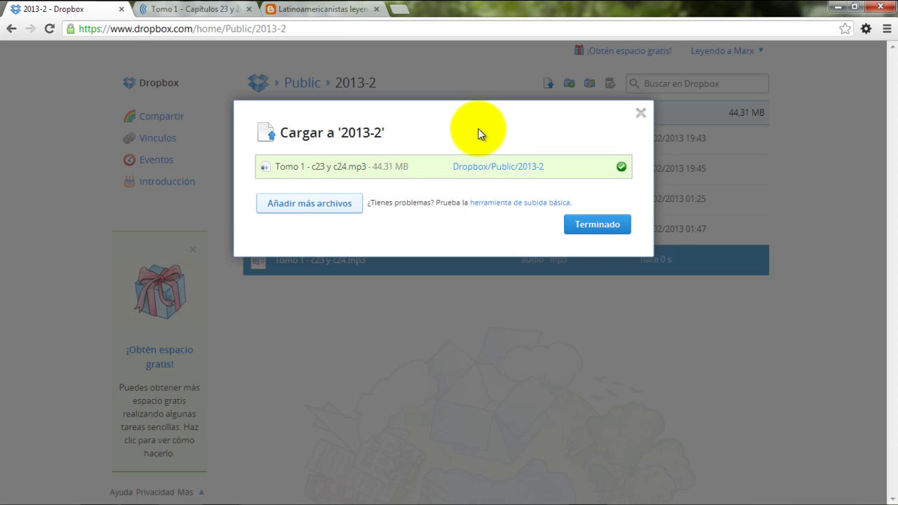
# Get the public link (Copiar vínculo público) for Tomo 1 - c23 y c24.mp3 and select it
pyautogui.click(615, 228)
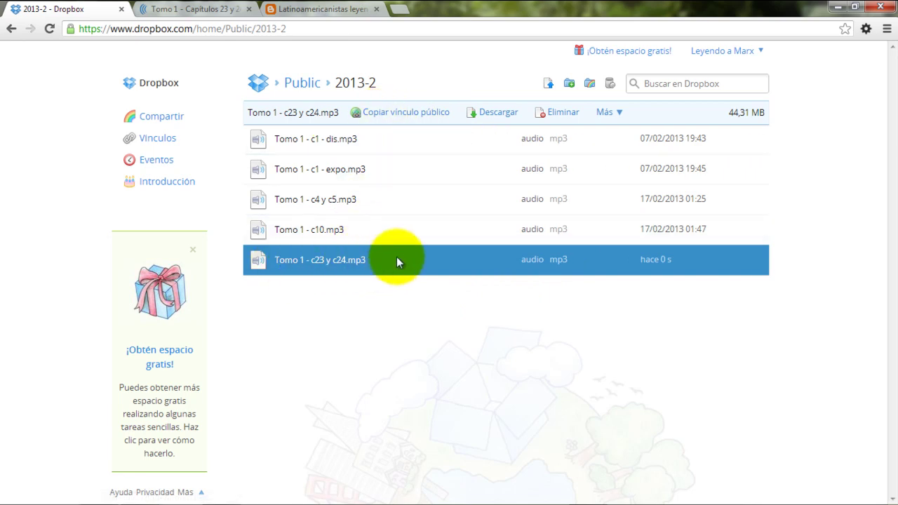
pyautogui.rightClick(396, 261)
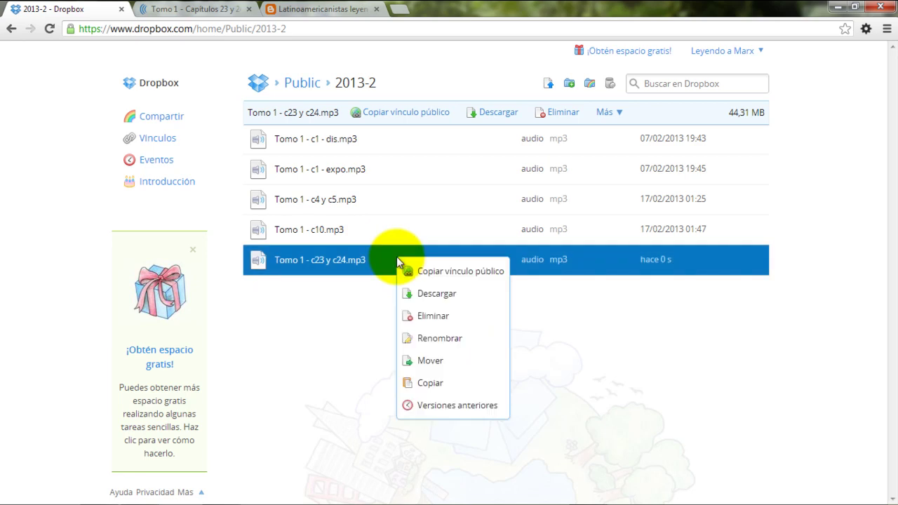
pyautogui.click(452, 275)
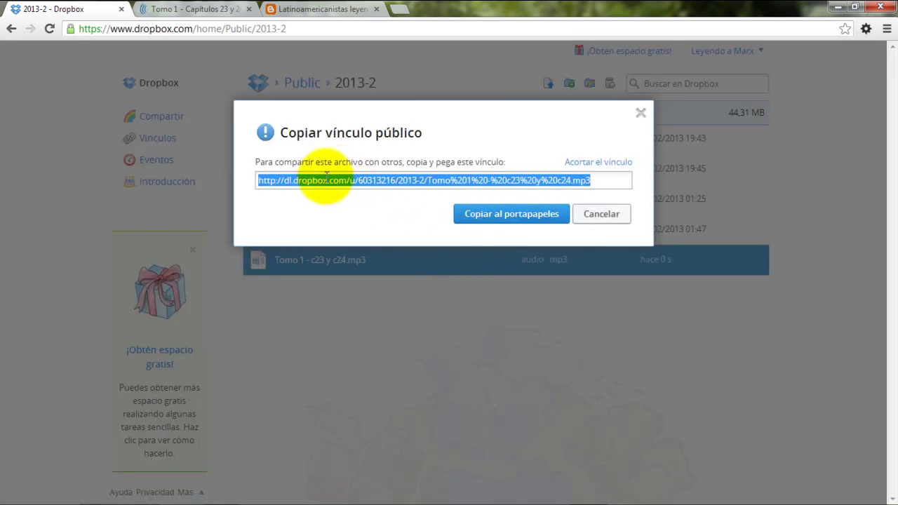
pyautogui.moveTo(596, 181); pyautogui.dragTo(329, 181)
pyautogui.moveTo(261, 177); pyautogui.dragTo(224, 173)
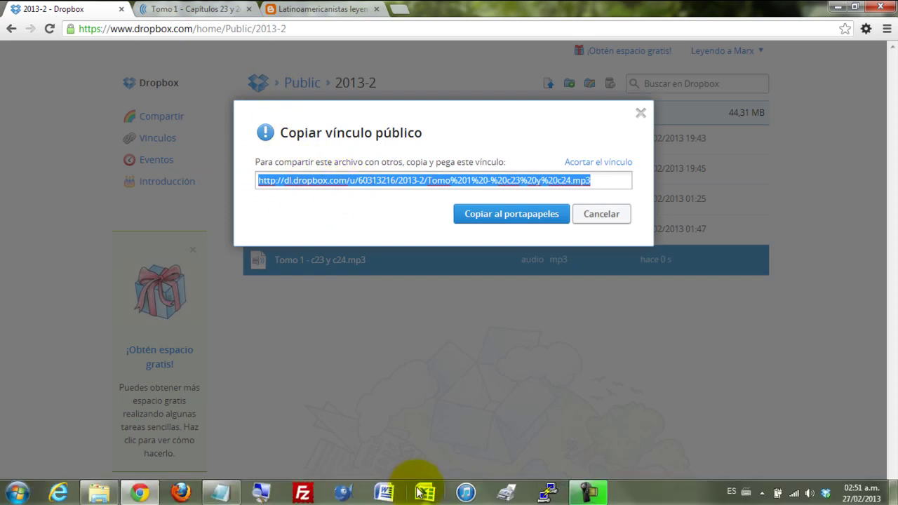
# Mark checklist step 4, Publicar en blogspot, in Notepad, then switch to the blog's tab
pyautogui.click(221, 491)
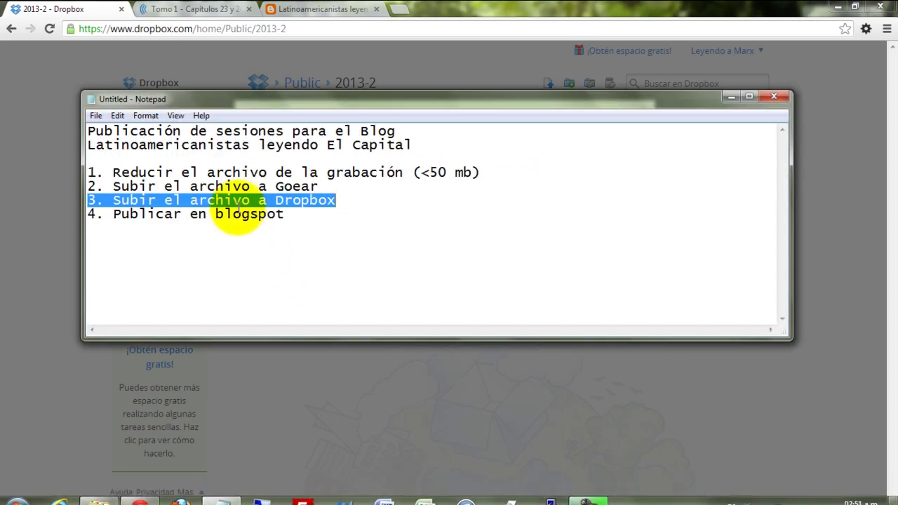
pyautogui.moveTo(303, 215); pyautogui.dragTo(77, 209)
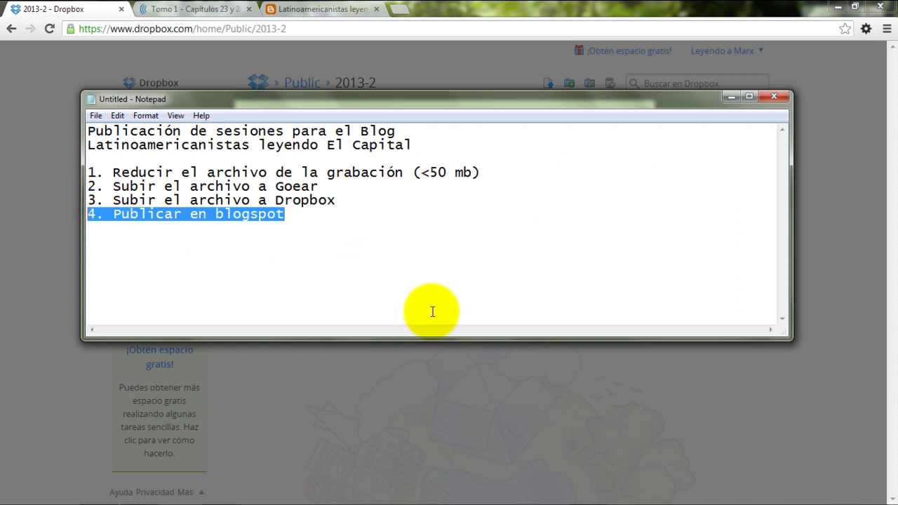
pyautogui.click(48, 231)
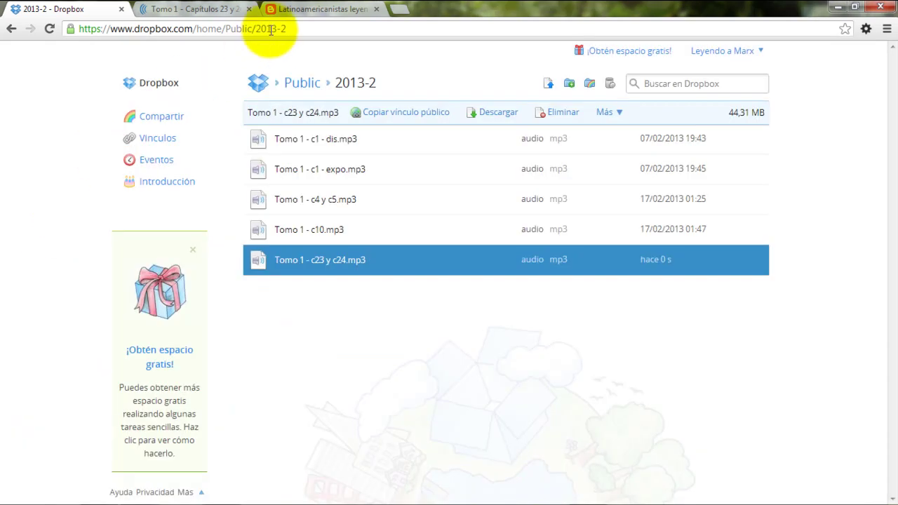
pyautogui.click(317, 9)
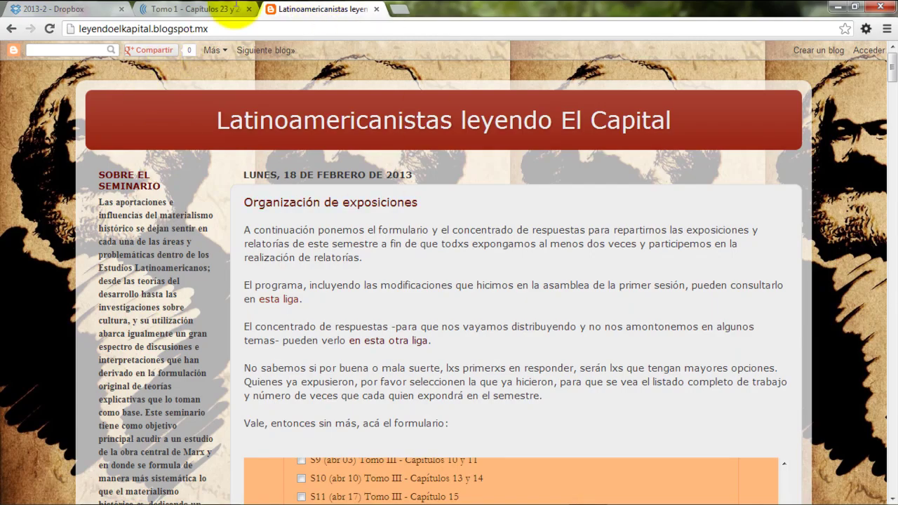
# Sign in to Blogger with the account username and password, declining to save the password
pyautogui.click(870, 50)
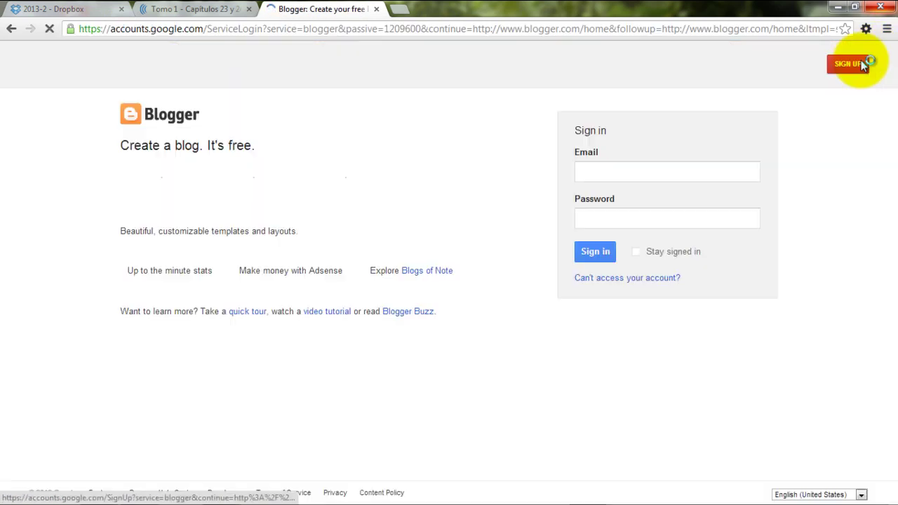
pyautogui.click(645, 252)
pyautogui.click(651, 172)
pyautogui.write('leyendoamarx')
pyautogui.press('Tab')
pyautogui.write('**************')
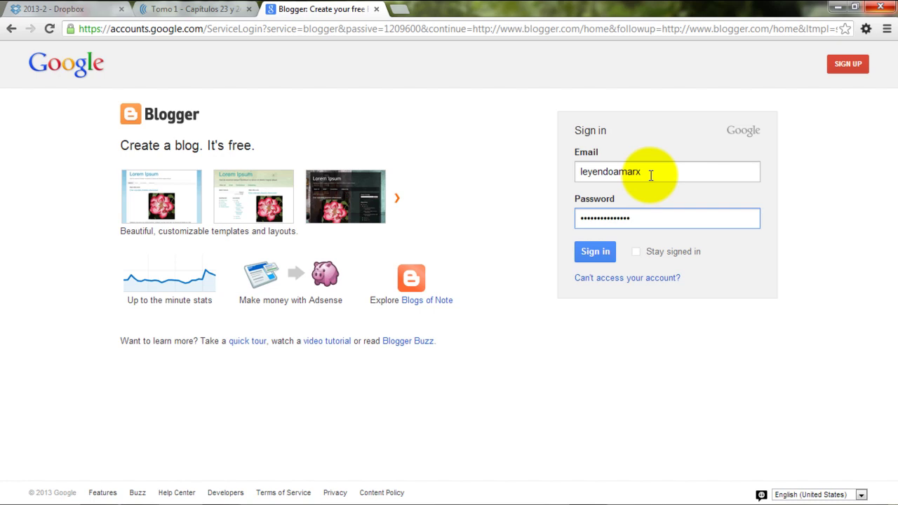
pyautogui.click(598, 252)
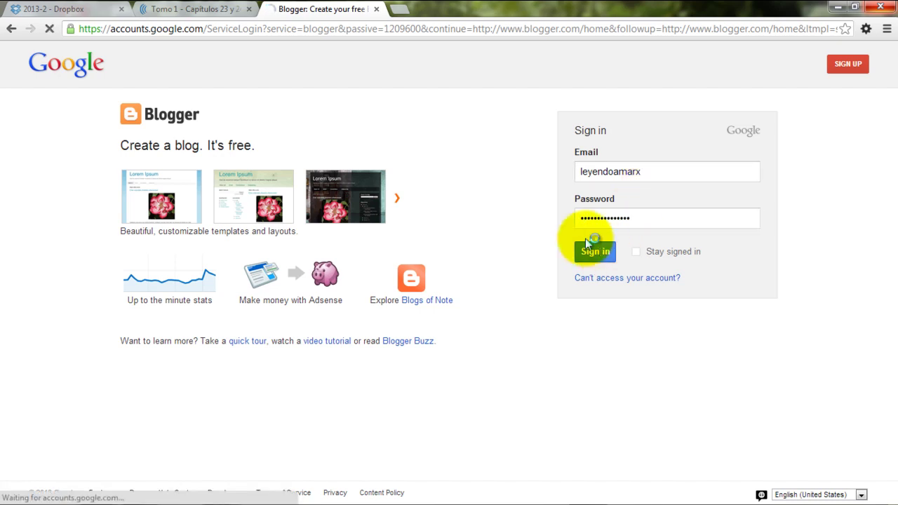
pyautogui.click(390, 55)
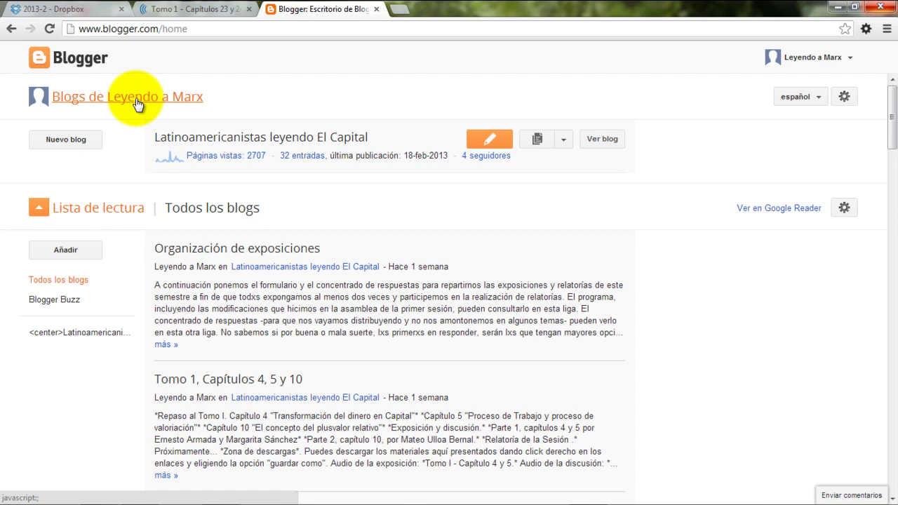
# Open the blog's Entradas list showing all 32 posts
pyautogui.click(210, 138)
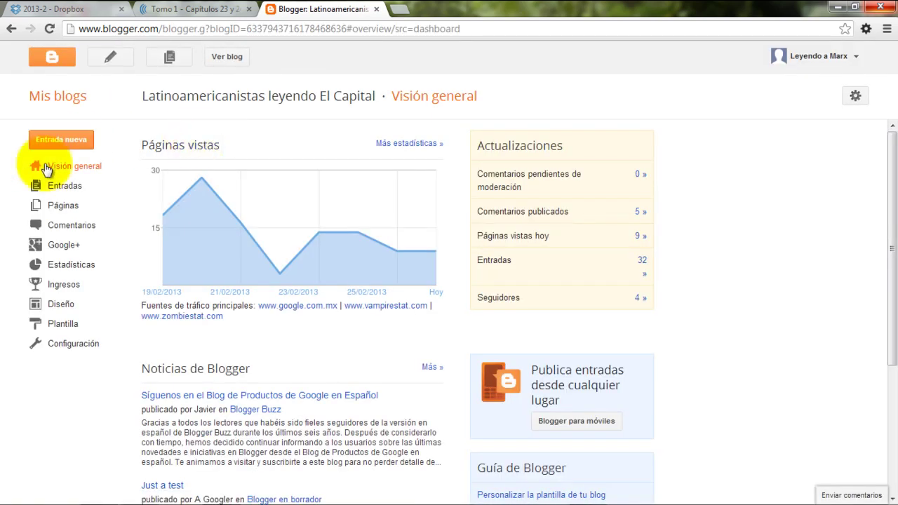
pyautogui.click(56, 193)
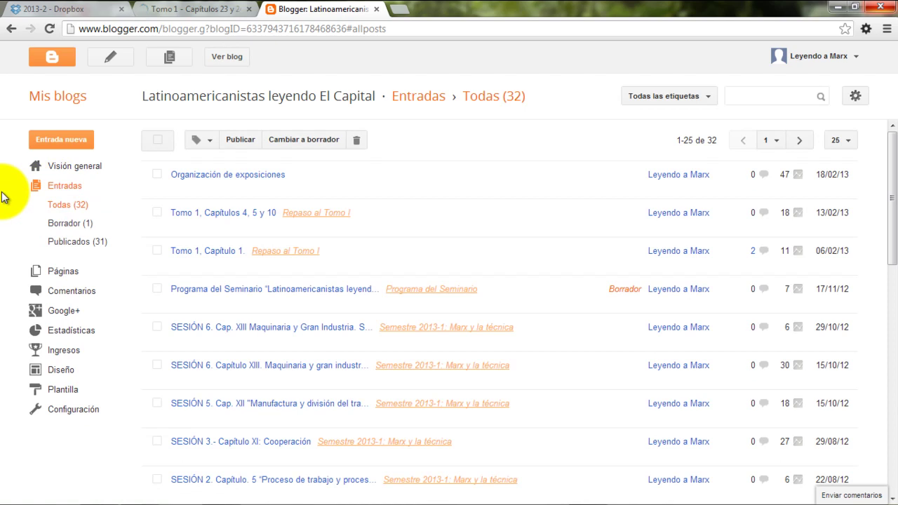
pyautogui.scroll(-1, 4, 195)
pyautogui.scroll(1, 3, 194)
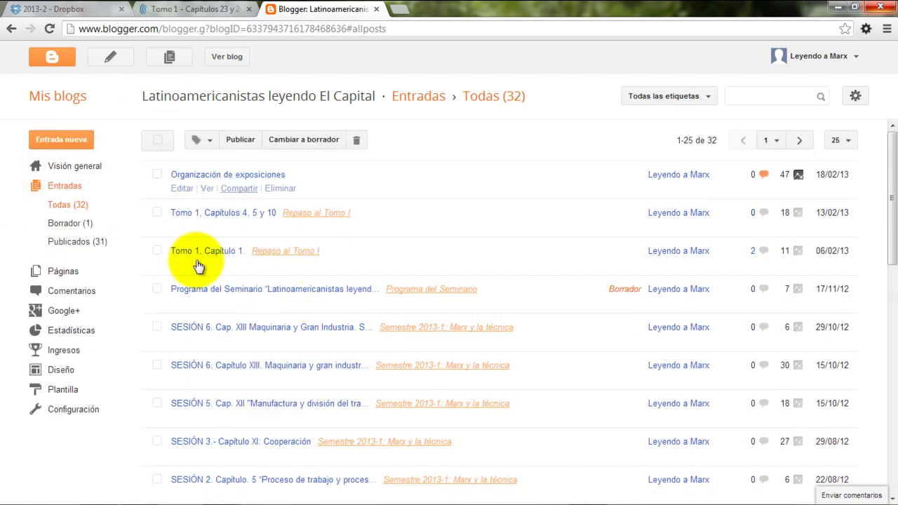
pyautogui.moveTo(208, 193)
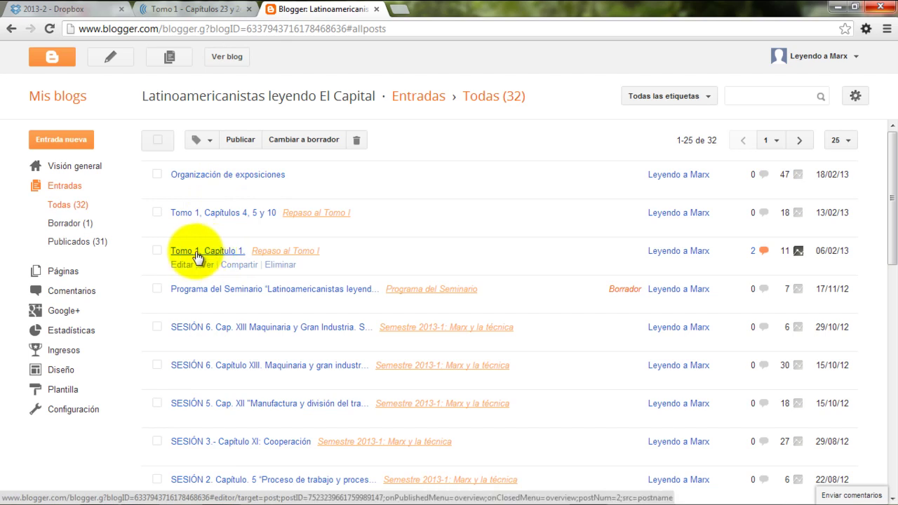
# Open the 'Tomo 1, Capítulo 1.' post, preview it, and return to HTML view
pyautogui.click(197, 252)
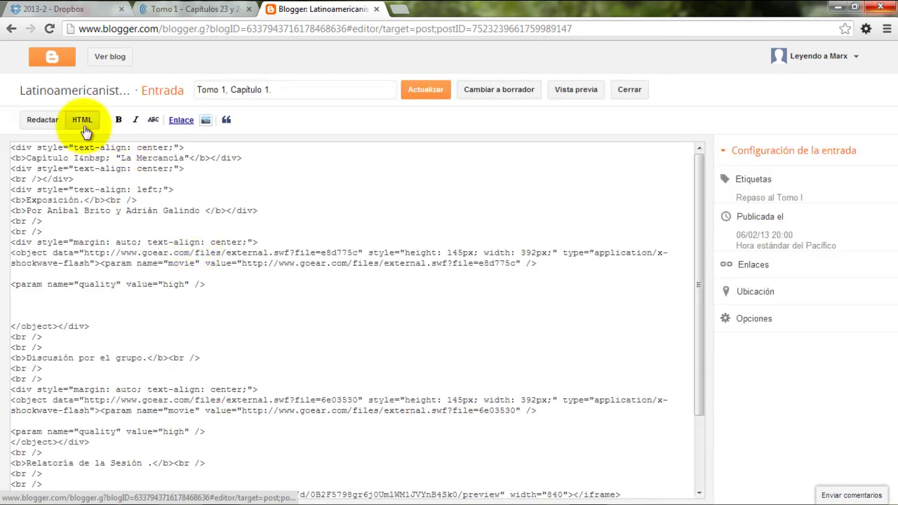
pyautogui.click(42, 120)
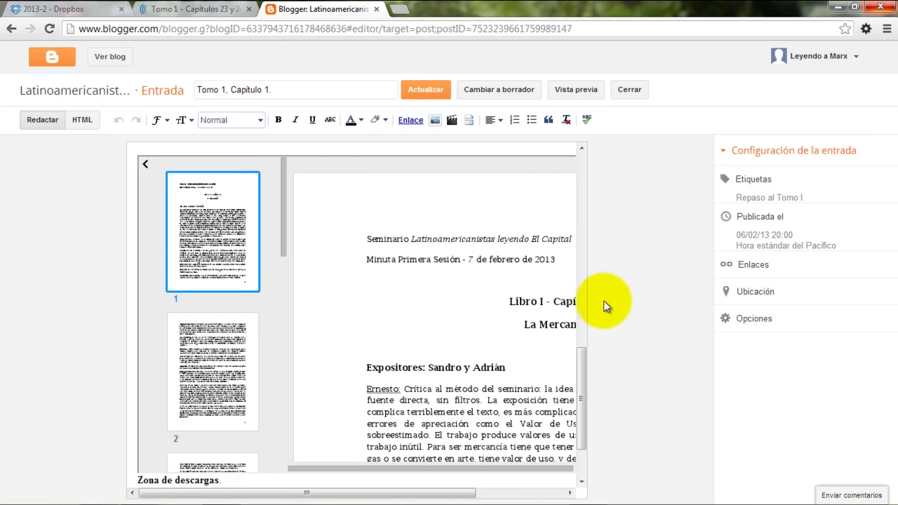
pyautogui.moveTo(584, 367); pyautogui.dragTo(582, 148)
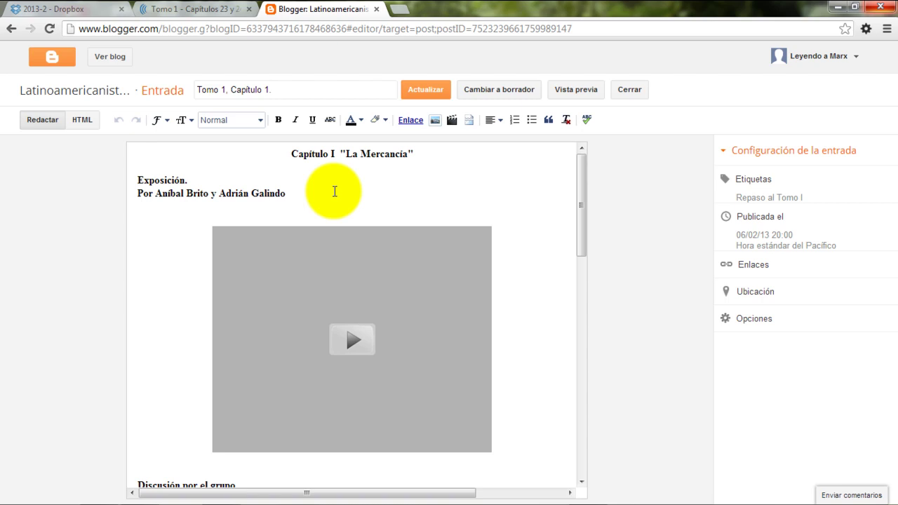
pyautogui.click(83, 120)
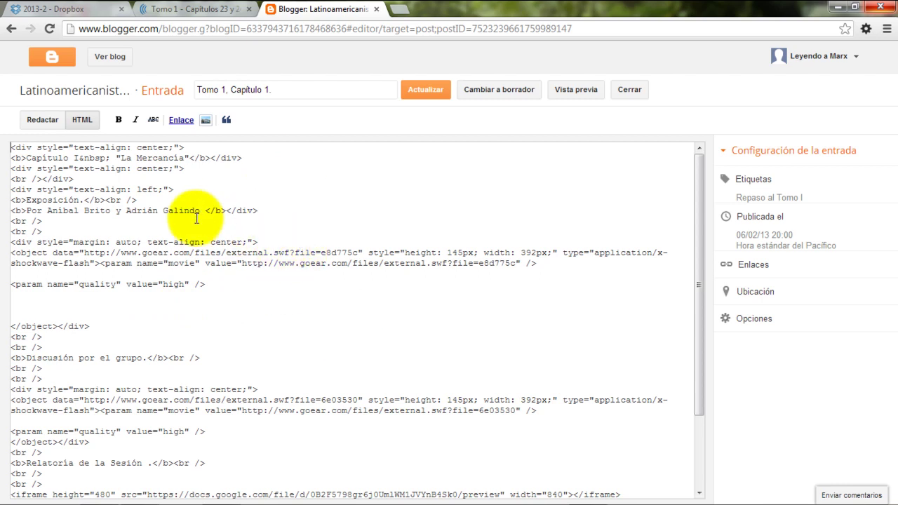
pyautogui.scroll(-3, 196, 218)
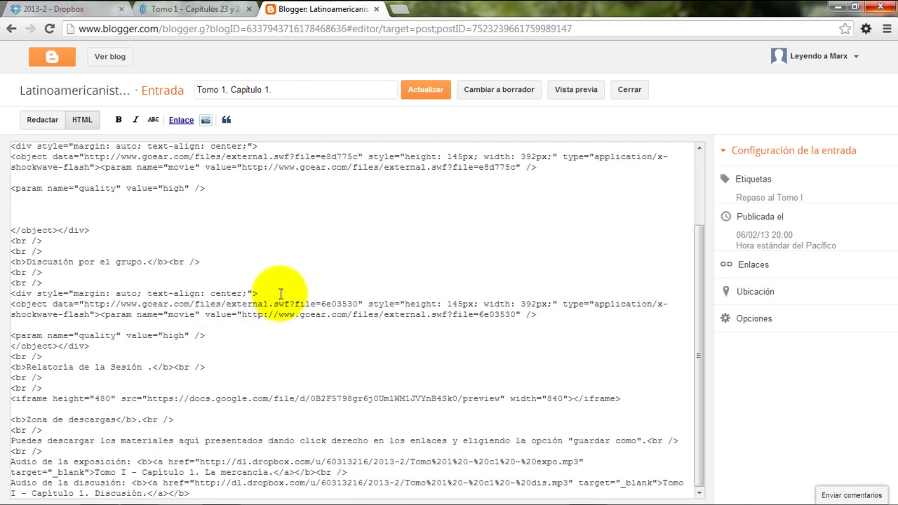
pyautogui.scroll(3, 280, 293)
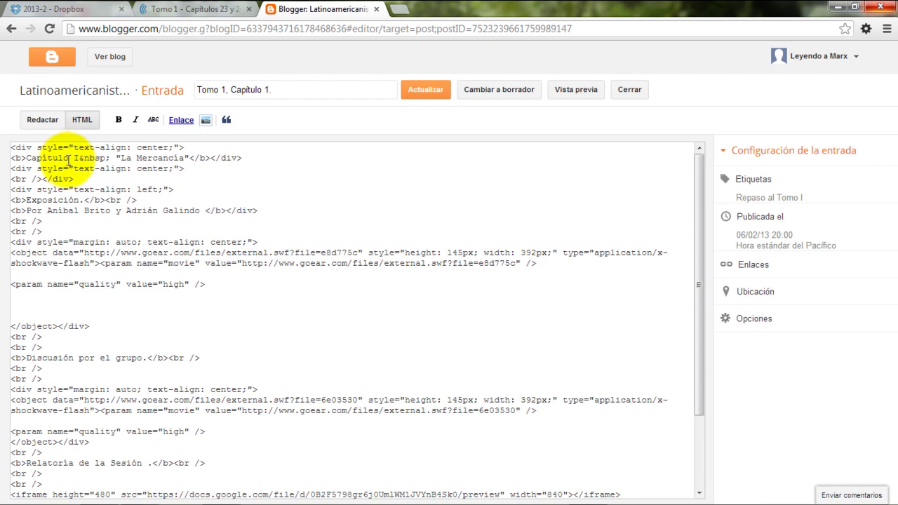
# Select all of the post's HTML source and copy it
pyautogui.tripleClick(56, 169)
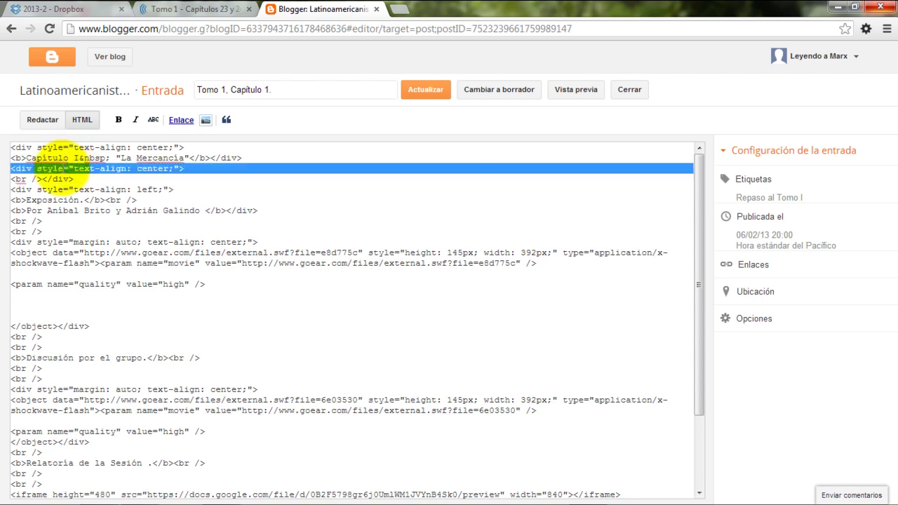
pyautogui.tripleClick(56, 168)
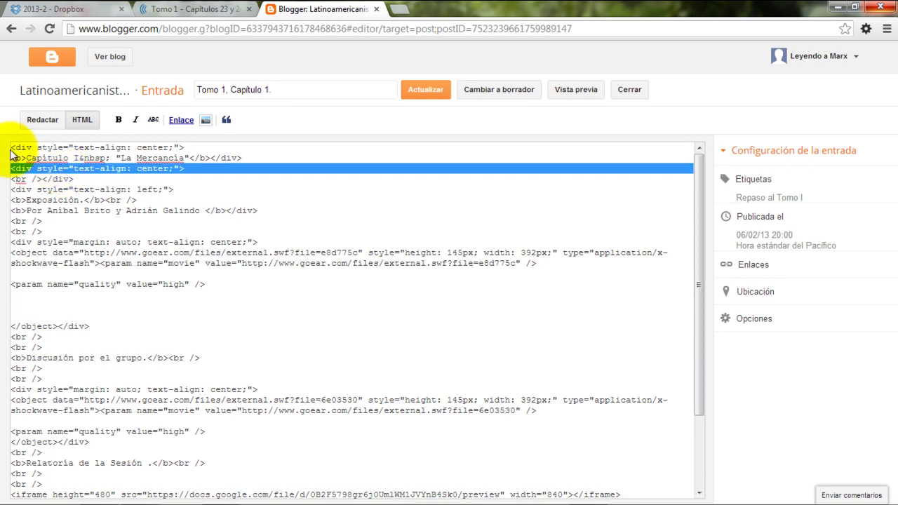
pyautogui.moveTo(10, 147); pyautogui.dragTo(177, 499)
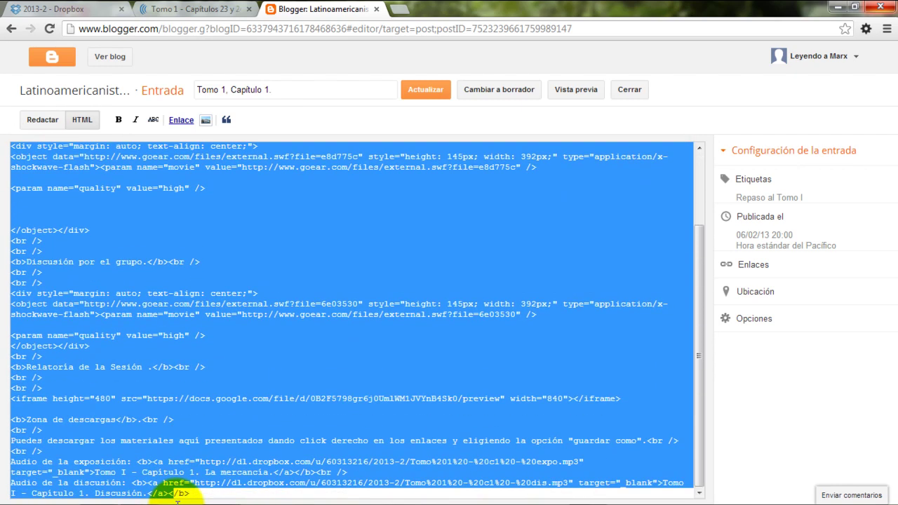
pyautogui.rightClick(168, 174)
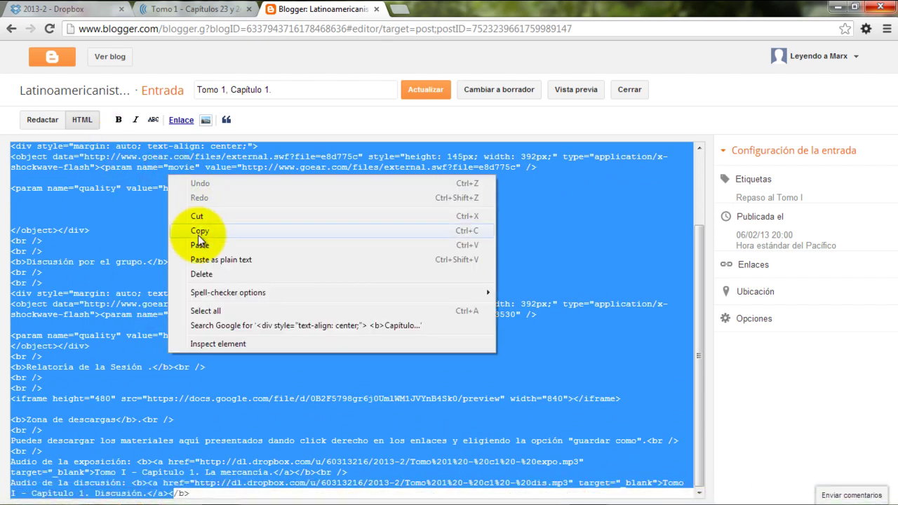
pyautogui.click(200, 231)
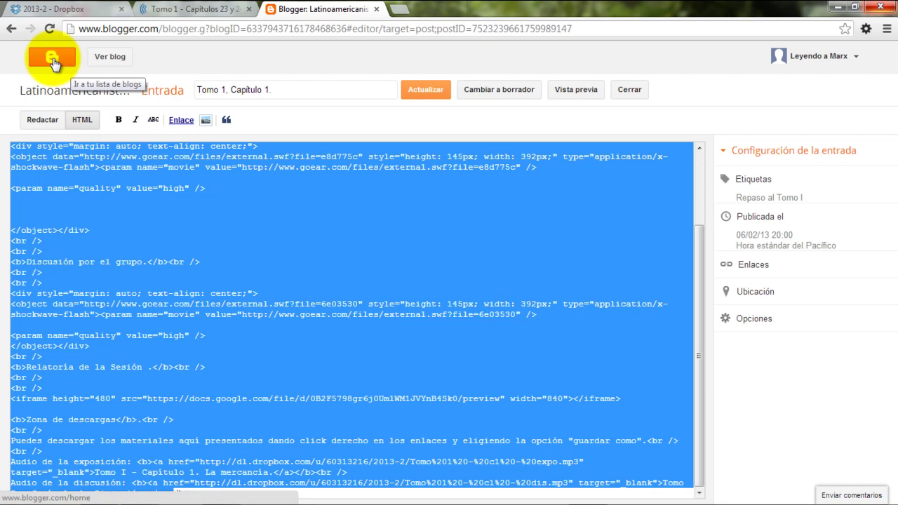
# Leave the Capítulo 1 post unsaved and start a new post from the blog's Entradas list
pyautogui.click(53, 61)
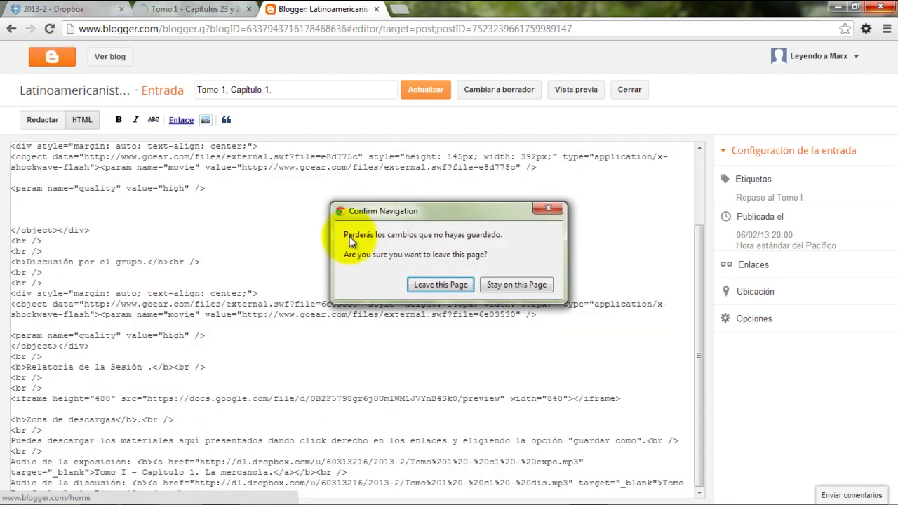
pyautogui.click(438, 285)
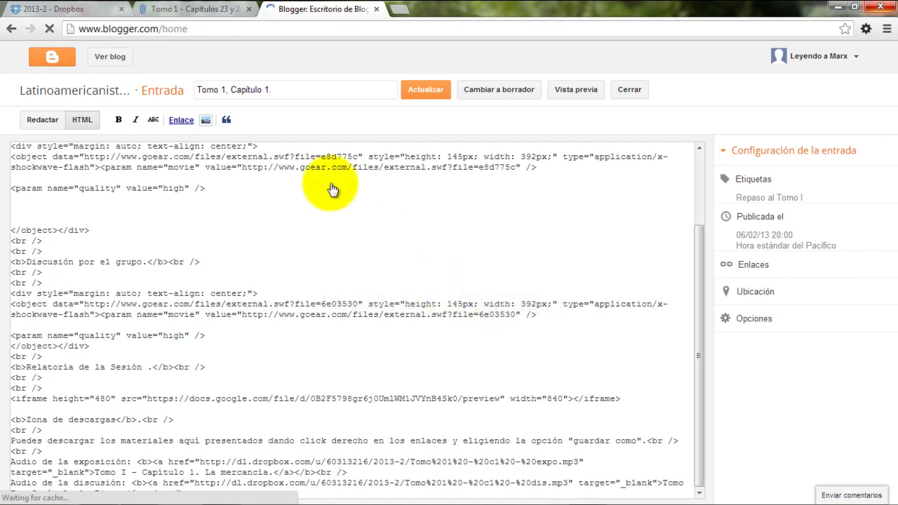
pyautogui.click(238, 139)
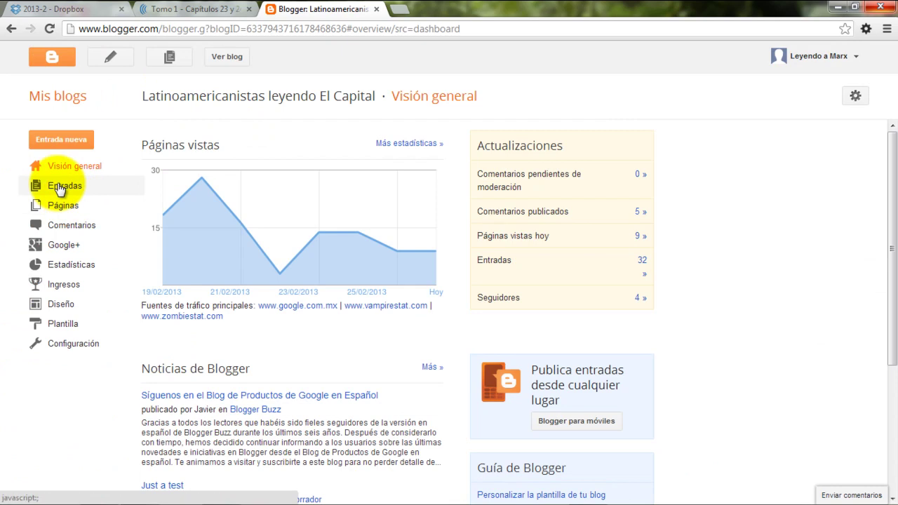
pyautogui.click(60, 188)
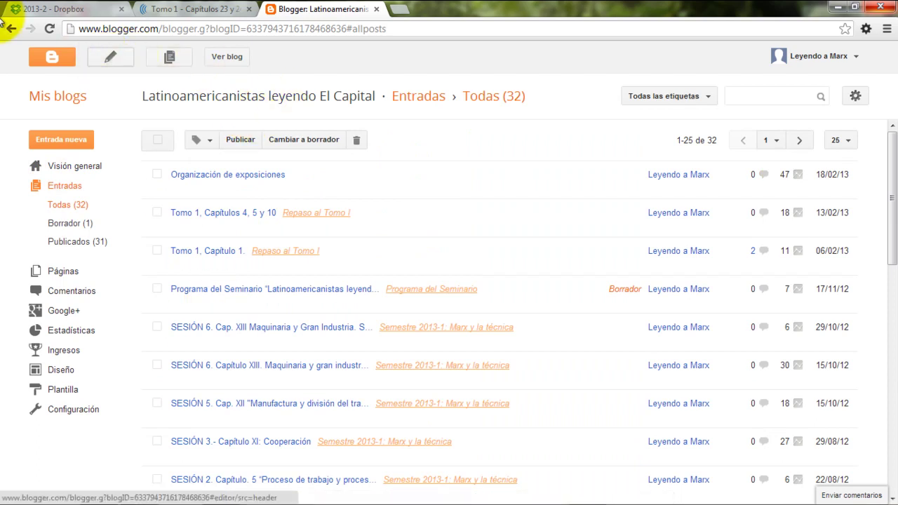
pyautogui.click(97, 63)
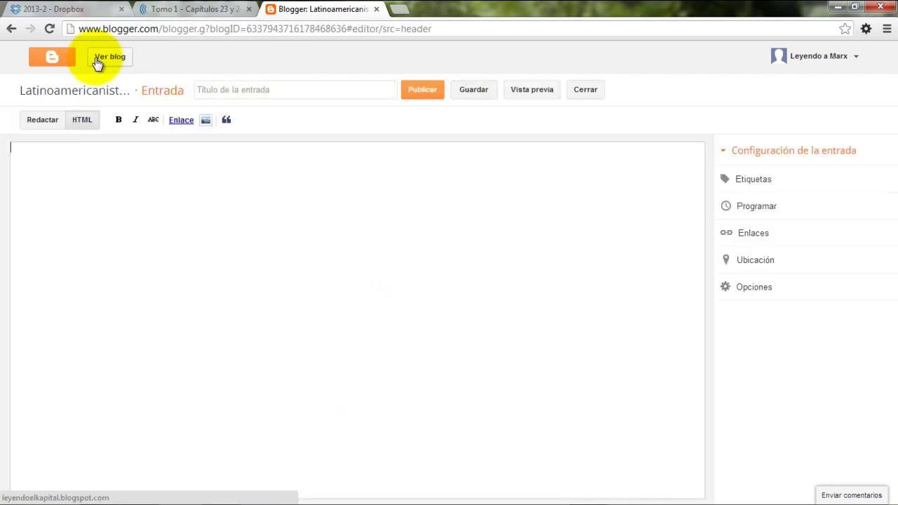
# Paste the copied Capítulo 1 post source into the new post's HTML view
pyautogui.click(41, 125)
pyautogui.click(76, 124)
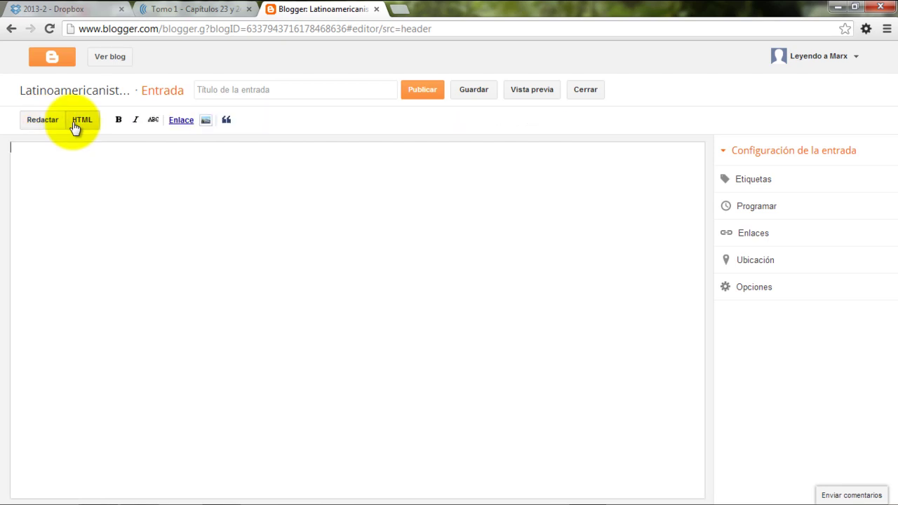
pyautogui.rightClick(40, 150)
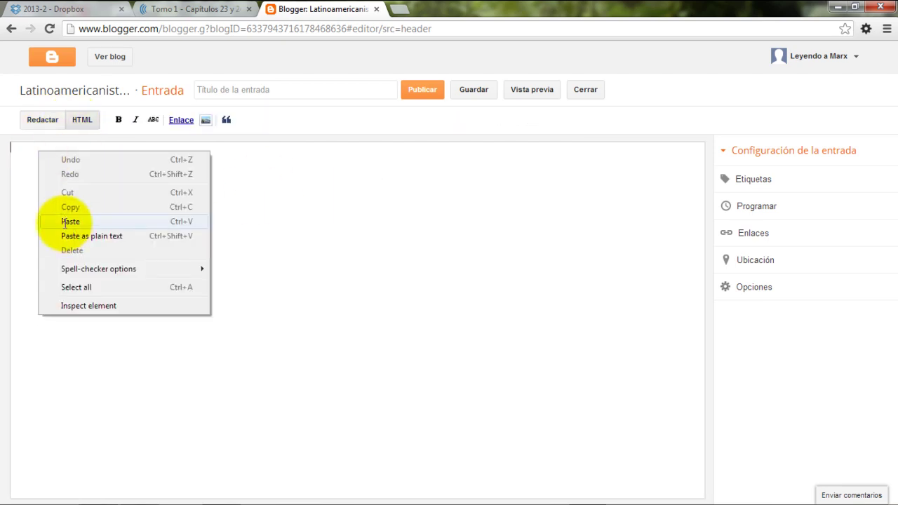
pyautogui.click(66, 223)
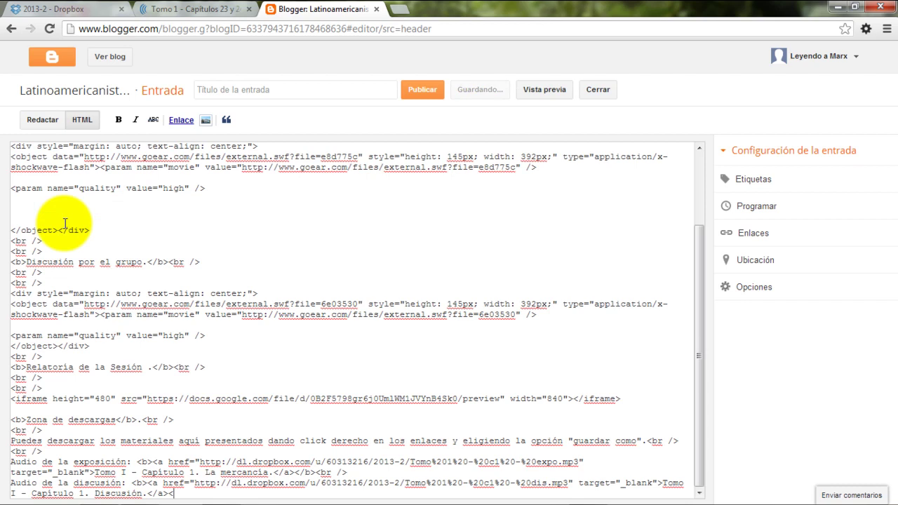
# Review the pasted post in compose view and place the caret before the chapter numeral
pyautogui.click(39, 124)
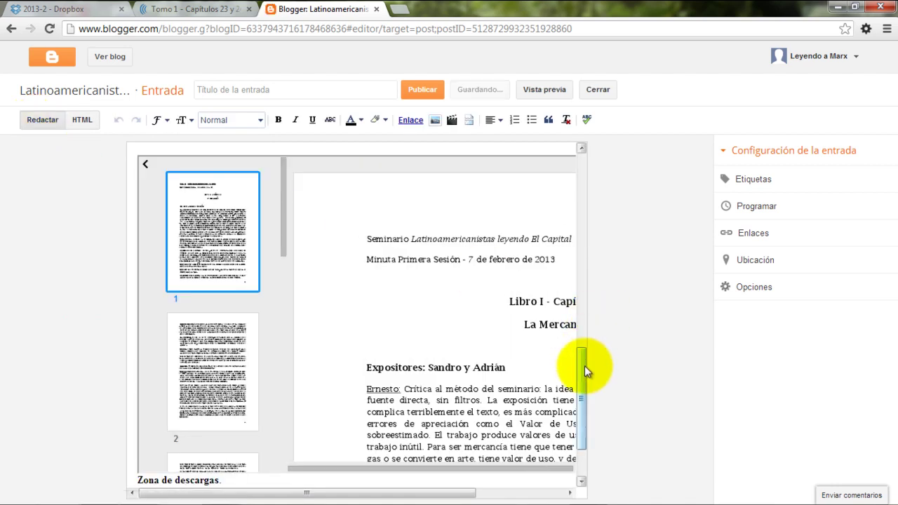
pyautogui.moveTo(585, 366); pyautogui.dragTo(566, 154)
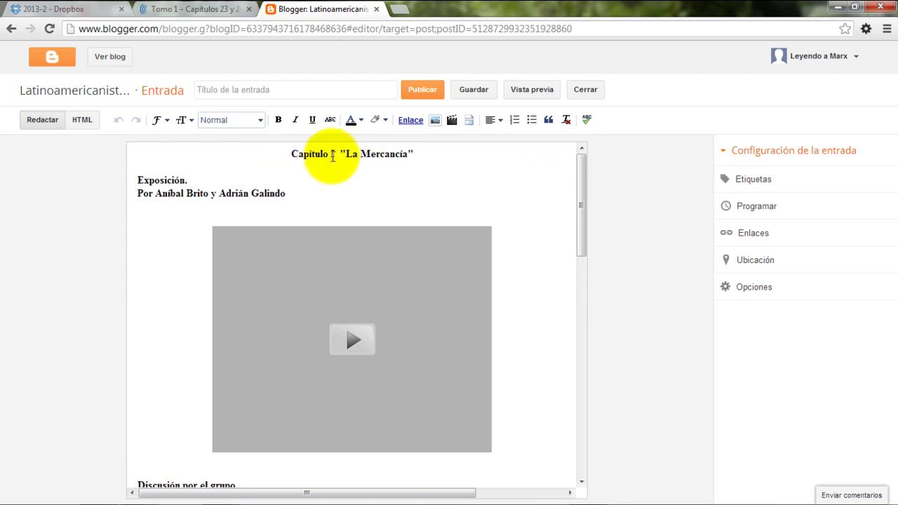
pyautogui.click(331, 154)
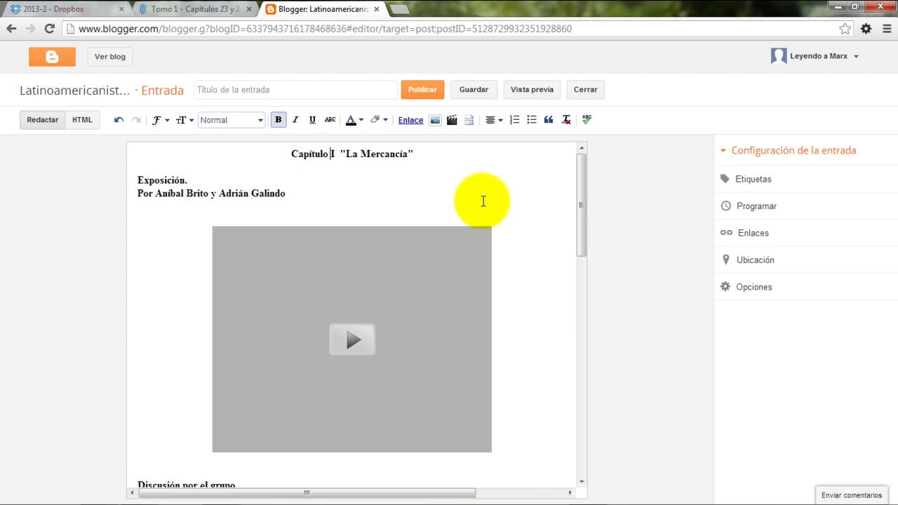
# Replace the Capítulo I heading with the Capítulo 23 and 24 titles
pyautogui.write('23')
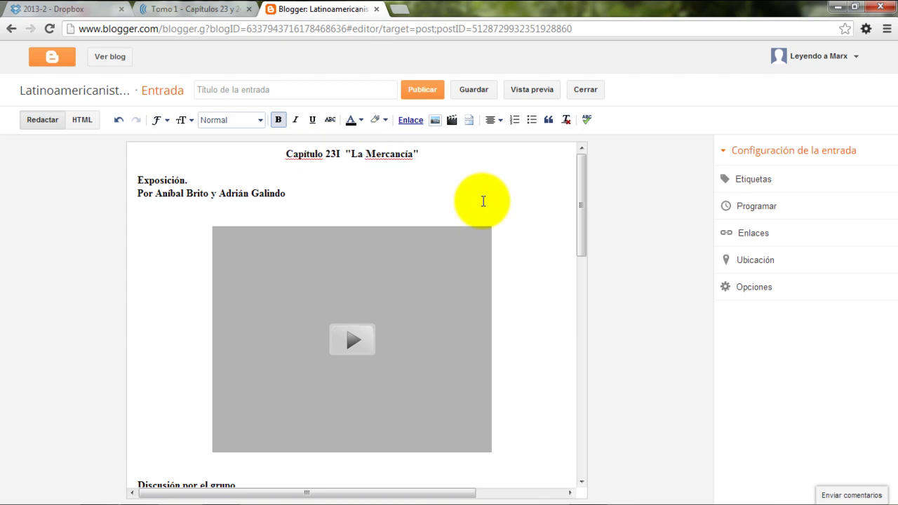
pyautogui.press('Delete')
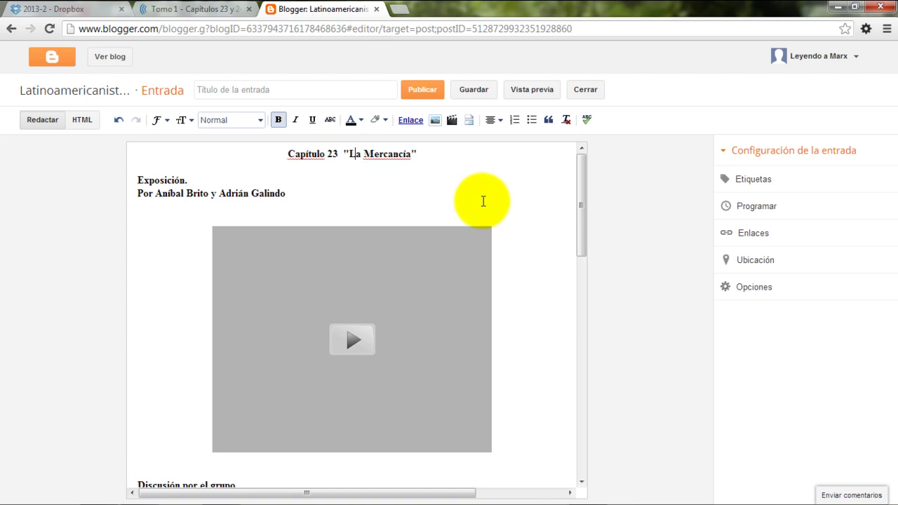
pyautogui.hotkey('shift', 'End')
pyautogui.hotkey('ctrl', 'v')
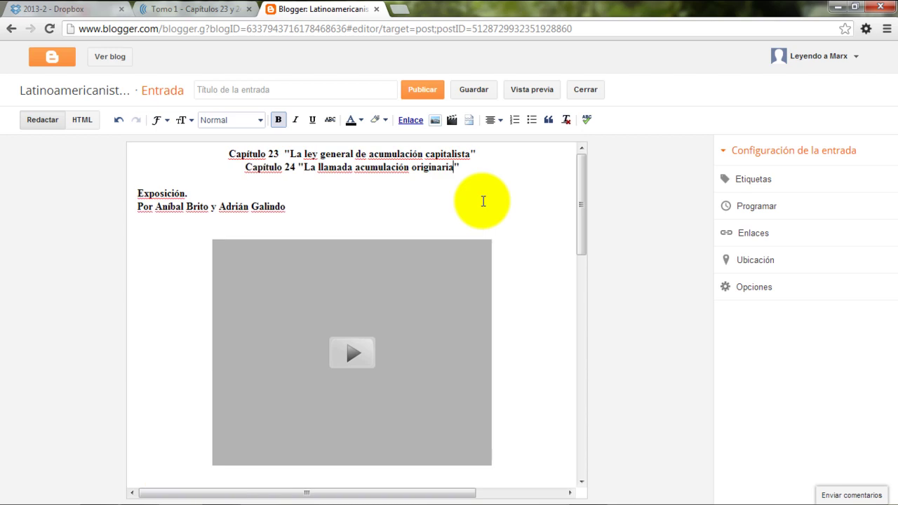
# Retype the 'Por …' presenters line with the new presenters' names
pyautogui.press('Down')
pyautogui.hotkey('shift', 'End')
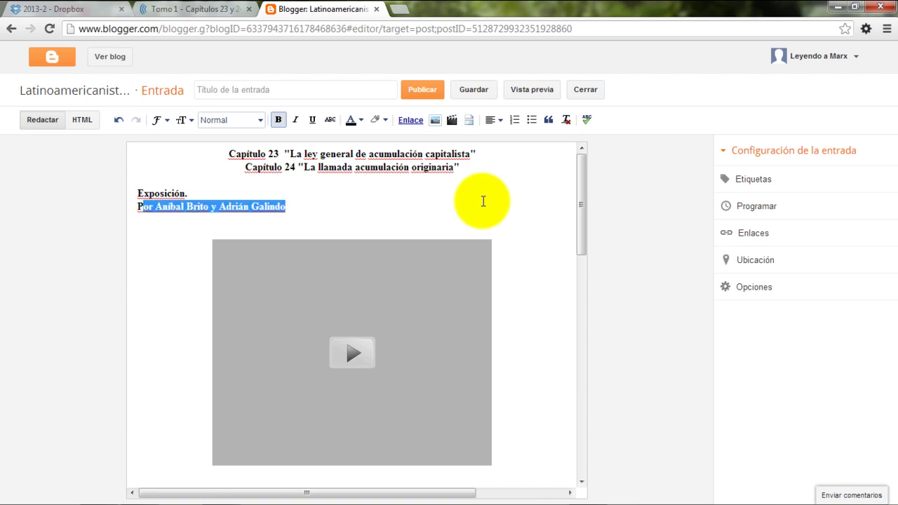
pyautogui.write('Por Diógenes y Olaf')
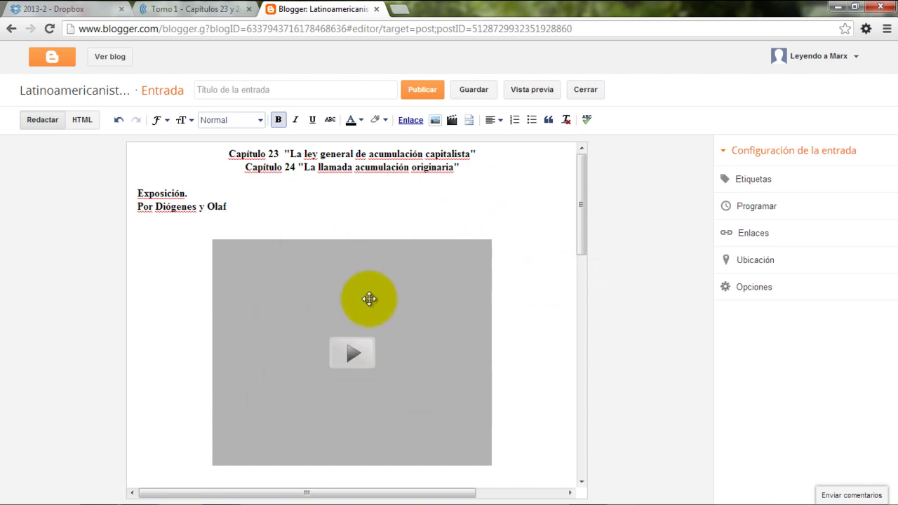
# Delete the Discusión por el grupo section together with its audio player
pyautogui.moveTo(581, 190); pyautogui.dragTo(583, 286)
pyautogui.moveTo(136, 169); pyautogui.dragTo(500, 371)
pyautogui.press('Delete')
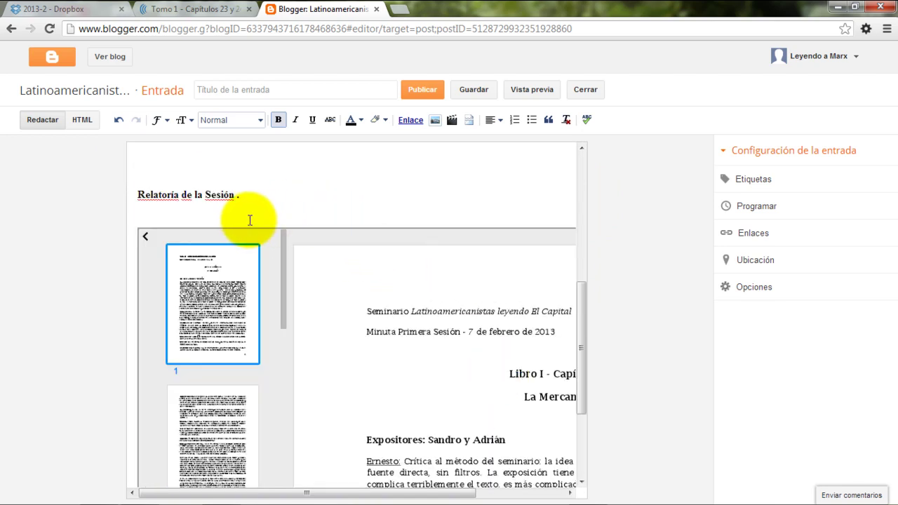
# Check the post above the document embed, then bring up its HTML source
pyautogui.click(250, 221)
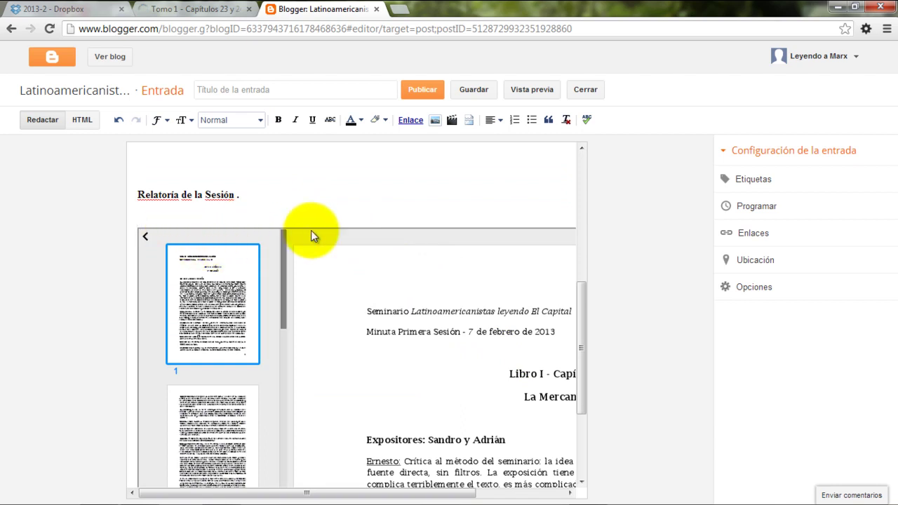
pyautogui.scroll(-1, 349, 239)
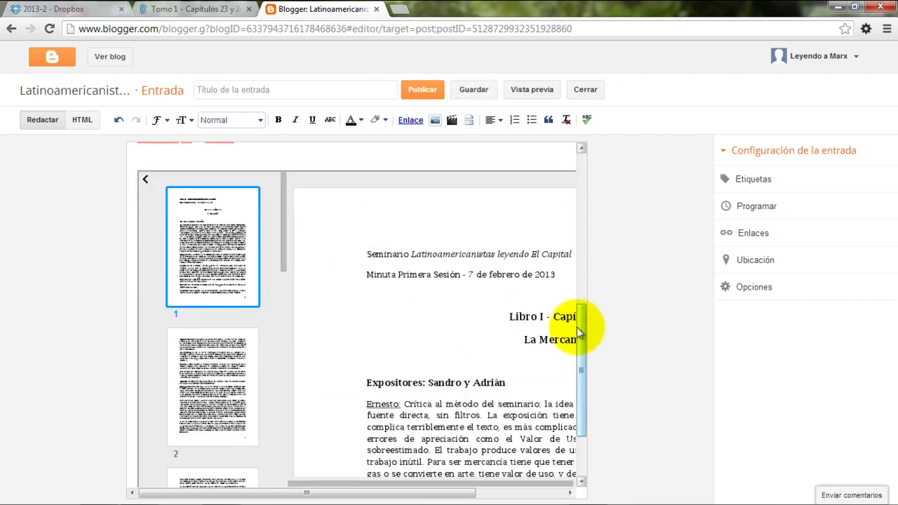
pyautogui.moveTo(584, 328); pyautogui.dragTo(597, 373)
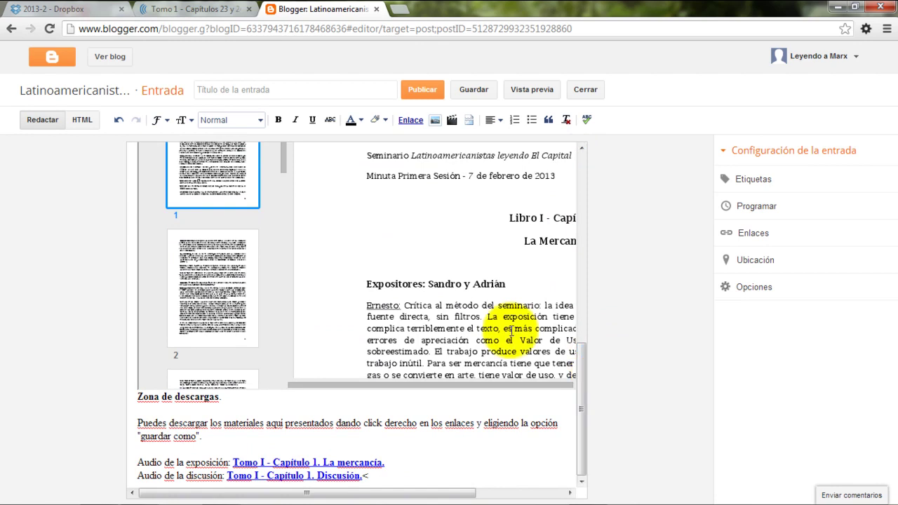
pyautogui.click(79, 120)
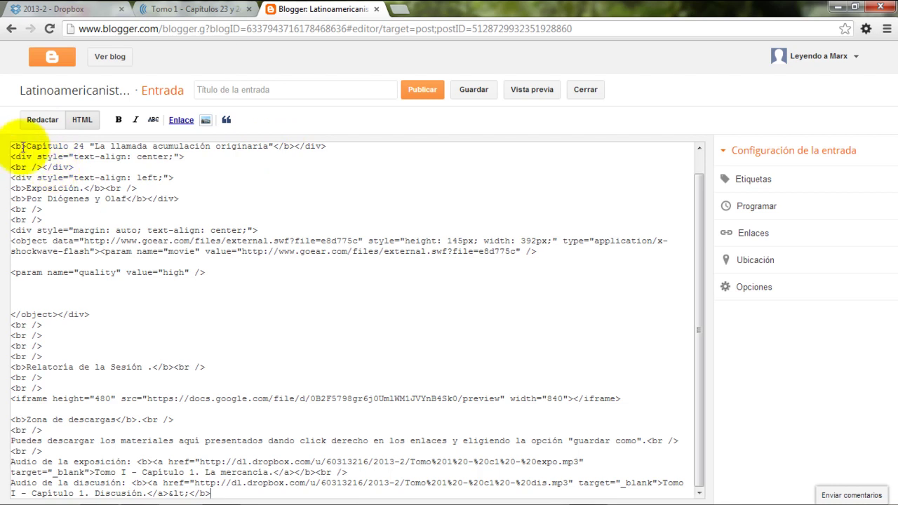
pyautogui.moveTo(26, 146); pyautogui.dragTo(7, 147)
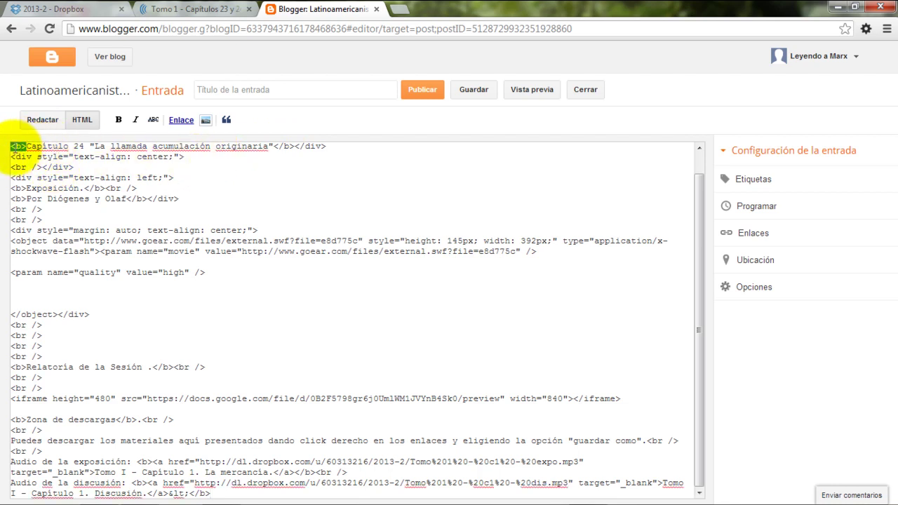
pyautogui.moveTo(272, 147); pyautogui.dragTo(293, 148)
pyautogui.click(275, 147)
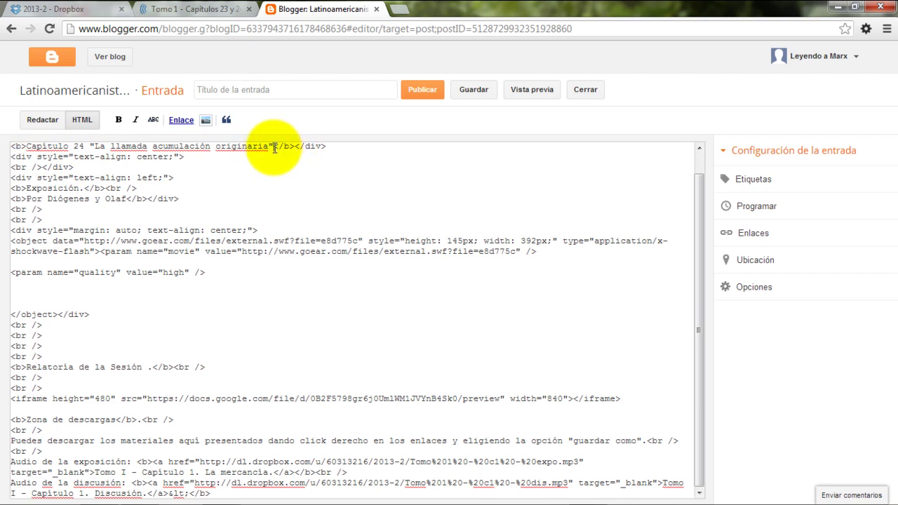
pyautogui.moveTo(10, 147); pyautogui.dragTo(10, 146)
pyautogui.click(24, 146)
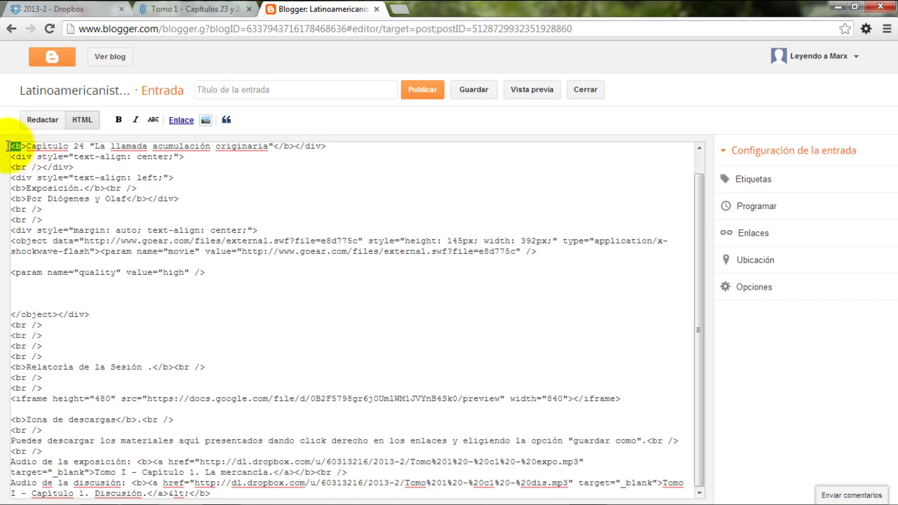
pyautogui.click(16, 146)
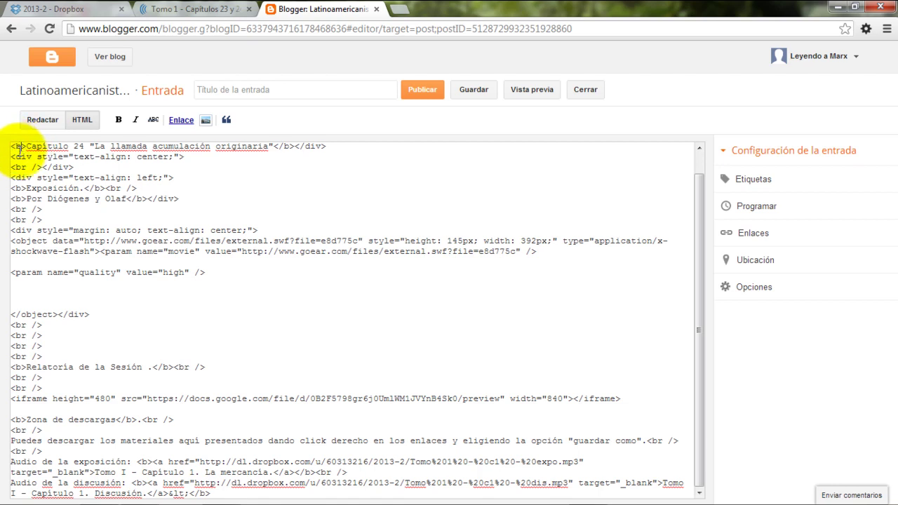
pyautogui.click(281, 147)
pyautogui.press('Delete')
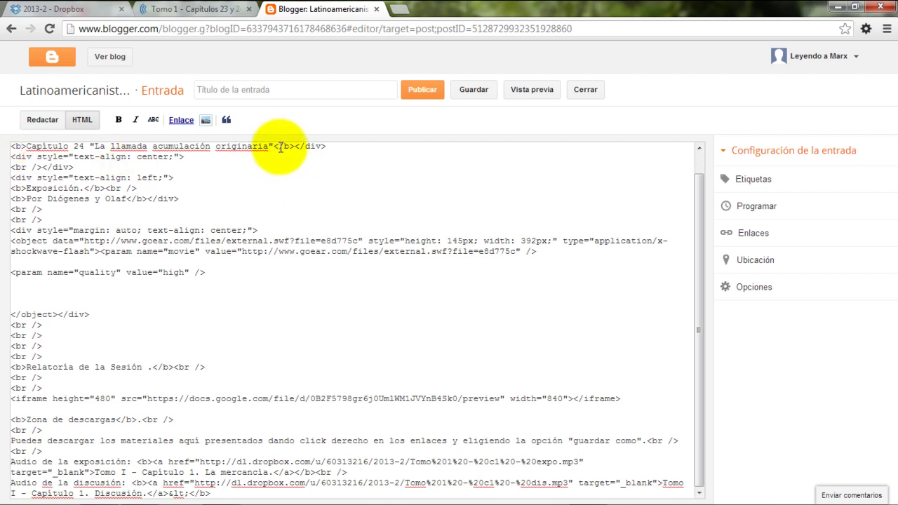
pyautogui.hotkey('ctrl', 'z')
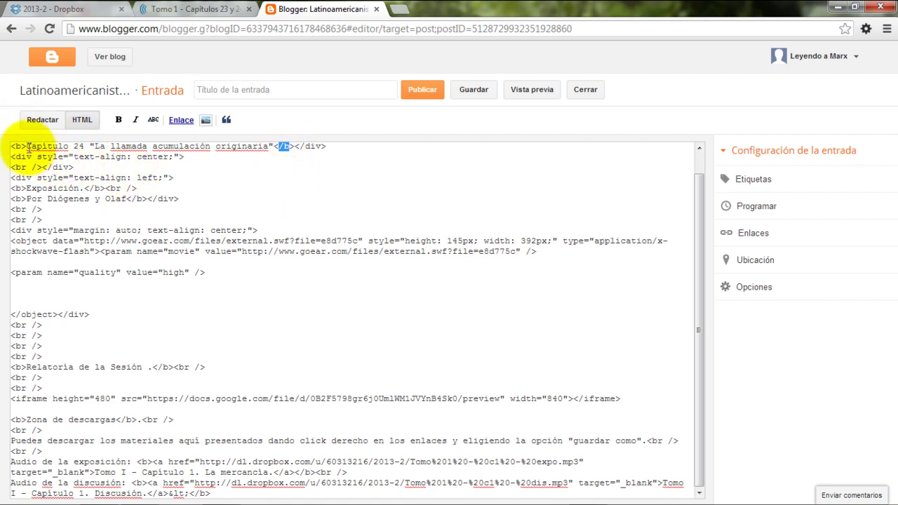
pyautogui.moveTo(52, 148); pyautogui.dragTo(273, 151)
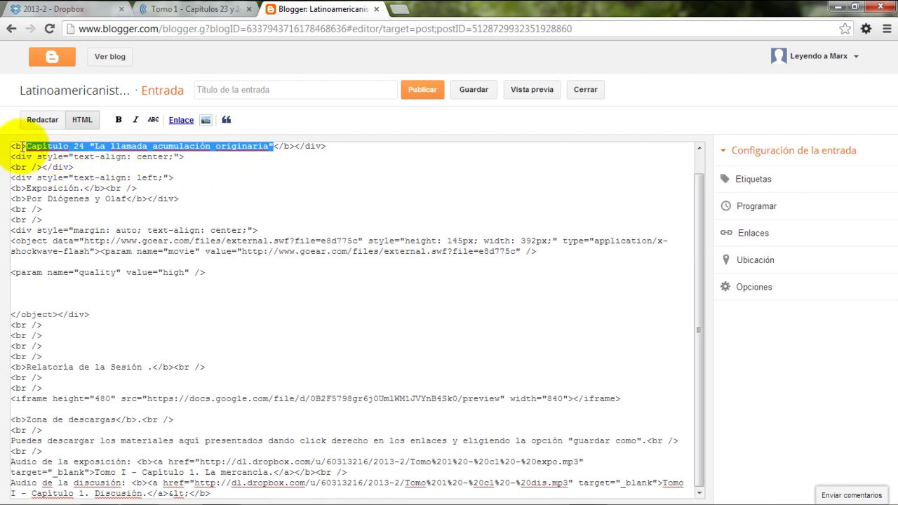
pyautogui.click(26, 146)
pyautogui.moveTo(26, 146); pyautogui.dragTo(10, 146)
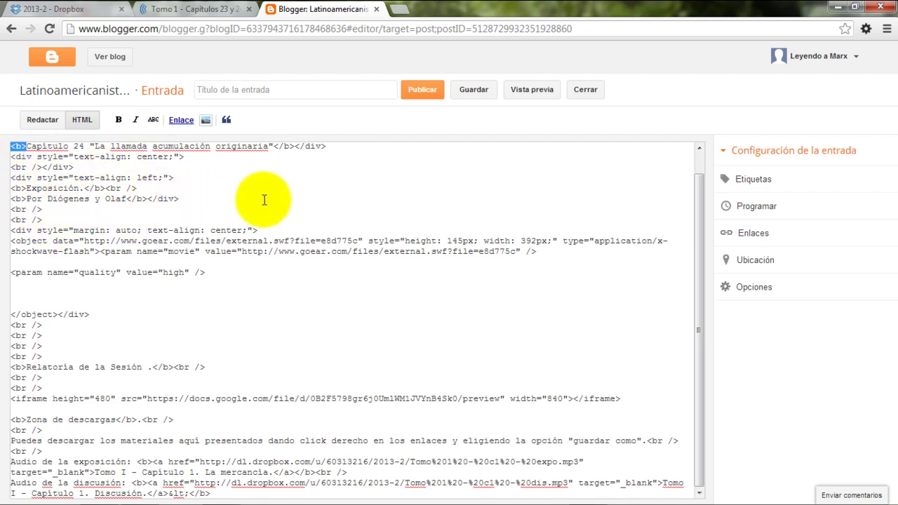
pyautogui.click(67, 211)
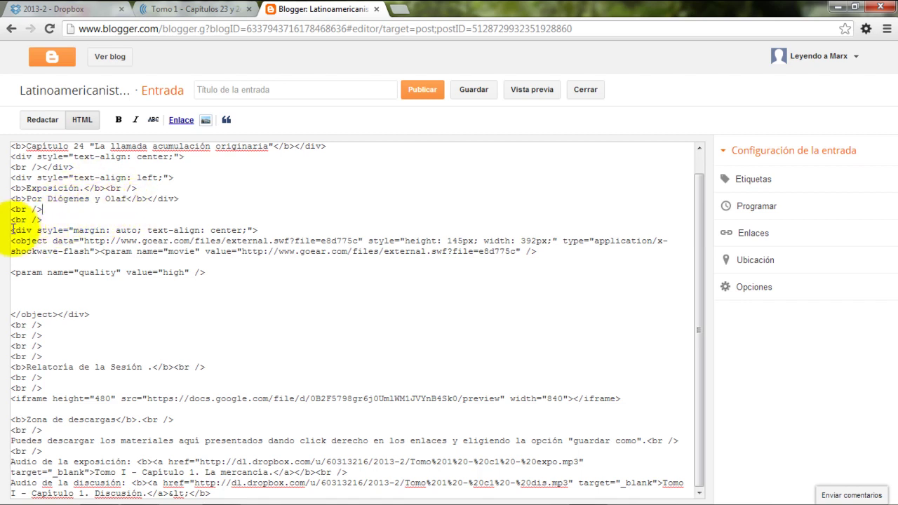
pyautogui.moveTo(12, 230); pyautogui.dragTo(236, 279)
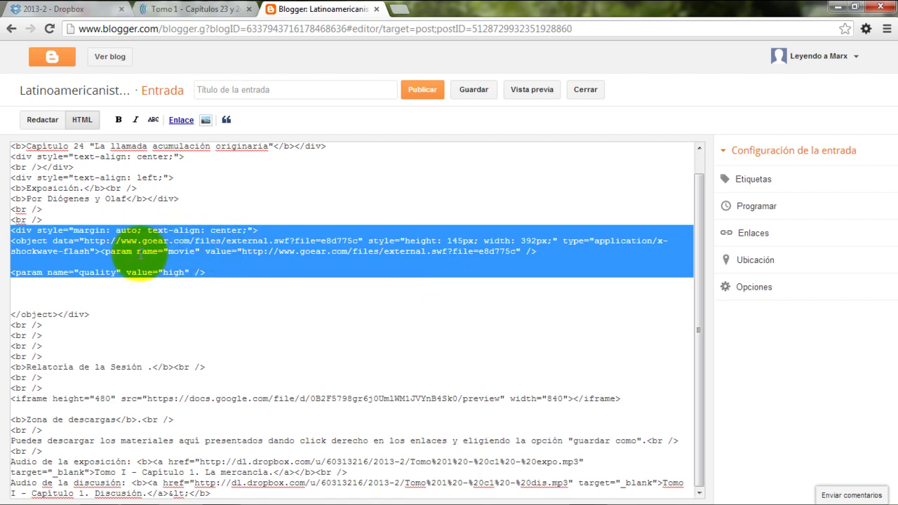
pyautogui.click(124, 248)
pyautogui.moveTo(84, 240); pyautogui.dragTo(292, 242)
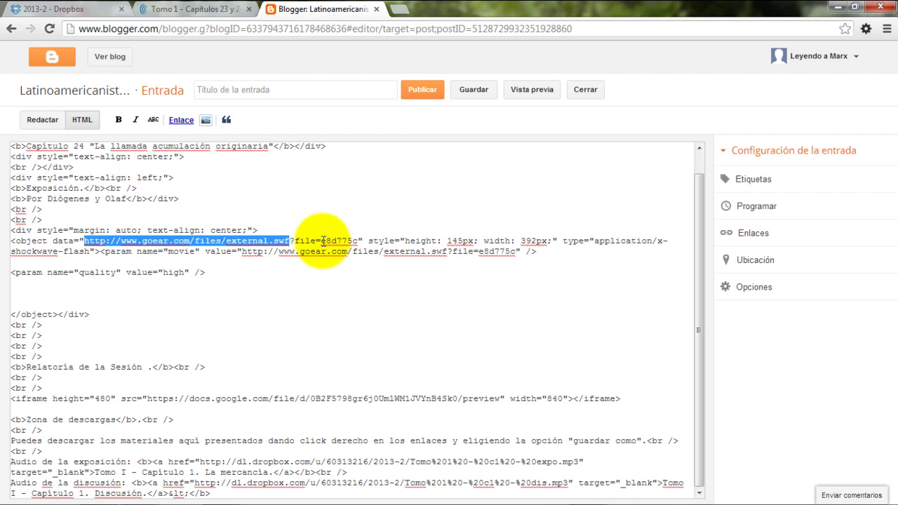
pyautogui.moveTo(321, 241); pyautogui.dragTo(358, 240)
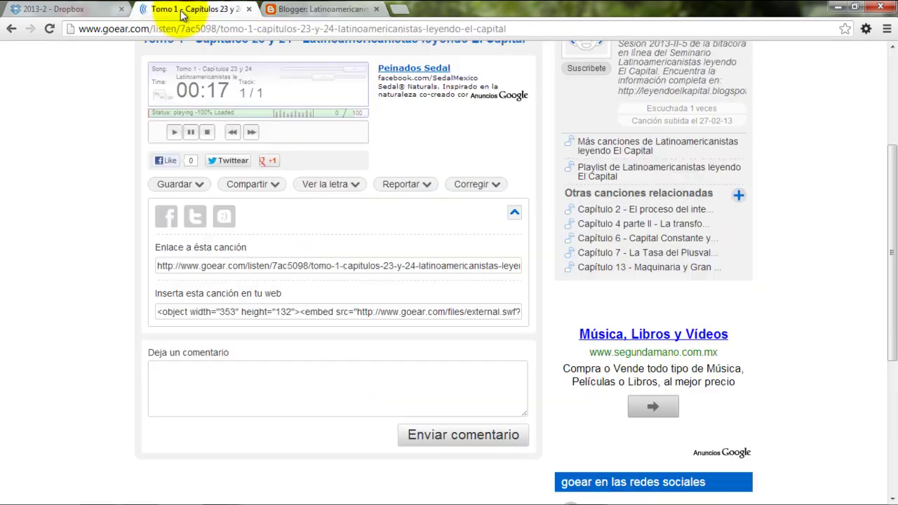
# Stop the Goear chapters 23 y 24 track and take its player ID 7ac5098 from the embed code
pyautogui.click(181, 11)
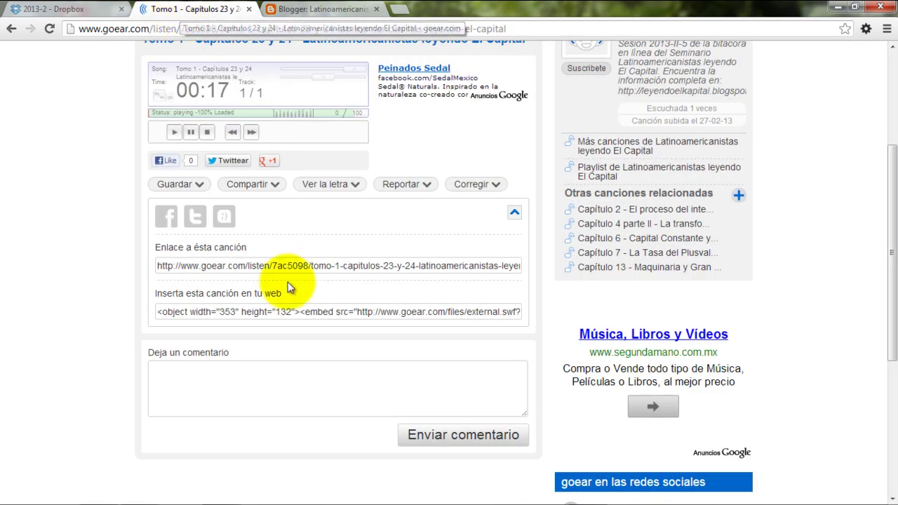
pyautogui.click(207, 132)
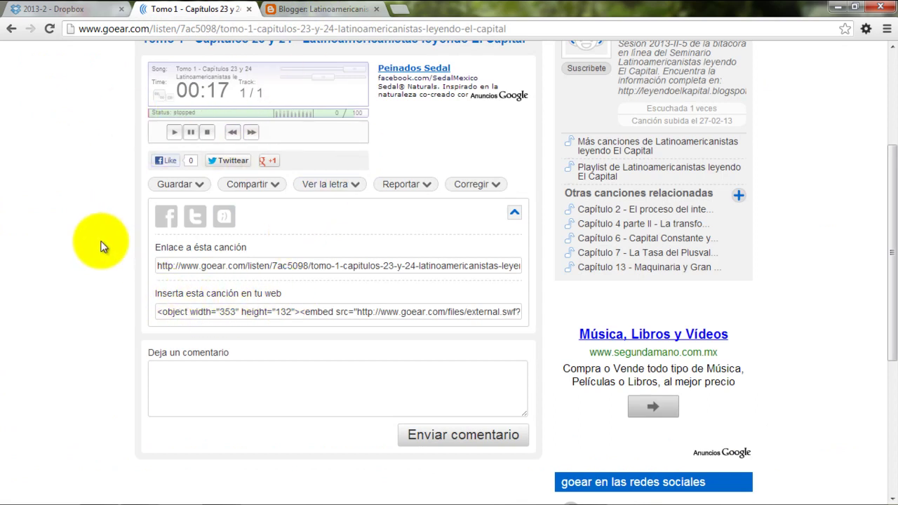
pyautogui.scroll(-2, 159, 245)
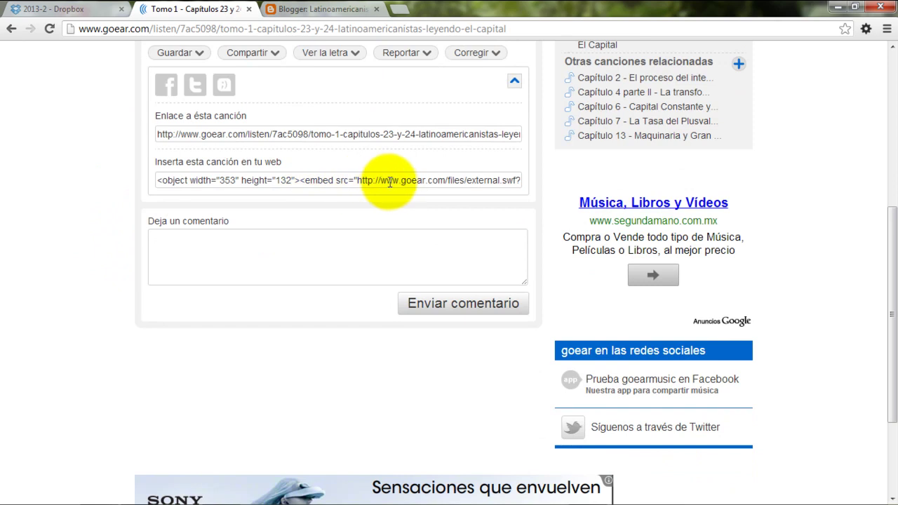
pyautogui.click(364, 181)
pyautogui.press('Right')
pyautogui.press('Right')
pyautogui.press('Right')
pyautogui.press('Right')
pyautogui.press('Right')
pyautogui.press('Right')
pyautogui.press('Right')
pyautogui.press('Right')
pyautogui.press('Right')
pyautogui.press('Right')
pyautogui.press('Right')
pyautogui.press('Right')
pyautogui.press('Right')
pyautogui.press('Right')
pyautogui.press('Right')
pyautogui.press('Right')
pyautogui.press('Right')
pyautogui.press('Right')
pyautogui.press('Right')
pyautogui.press('Right')
pyautogui.press('Right')
pyautogui.press('Right')
pyautogui.press('Right')
pyautogui.press('Right')
pyautogui.press('Right')
pyautogui.press('Right')
pyautogui.press('Right')
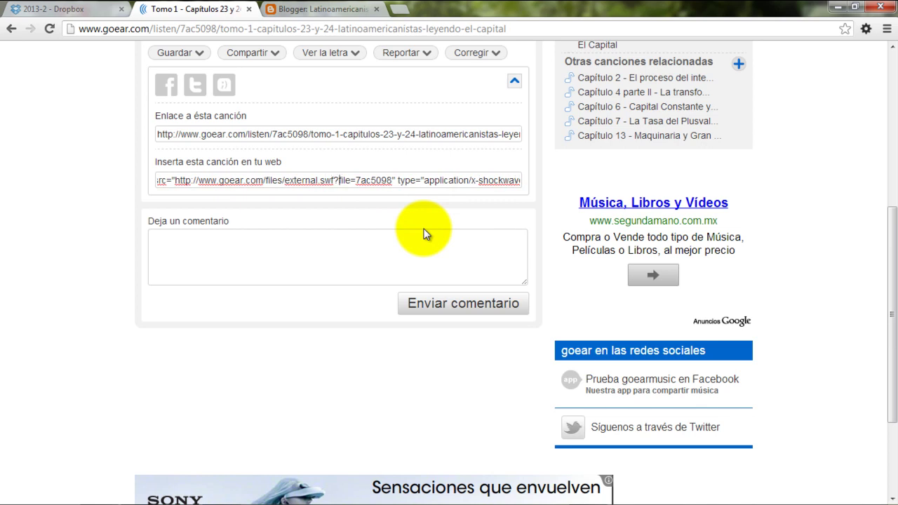
pyautogui.hotkey('shift', 'Right')
pyautogui.hotkey('shift', 'Right')
pyautogui.hotkey('shift', 'Right')
pyautogui.hotkey('shift', 'Right')
pyautogui.hotkey('shift', 'Right')
pyautogui.hotkey('shift', 'Right')
pyautogui.hotkey('shift', 'Right')
pyautogui.hotkey('shift', 'Right')
pyautogui.hotkey('shift', 'Right')
pyautogui.hotkey('shift', 'Right')
pyautogui.hotkey('shift', 'Right')
pyautogui.hotkey('shift', 'Right')
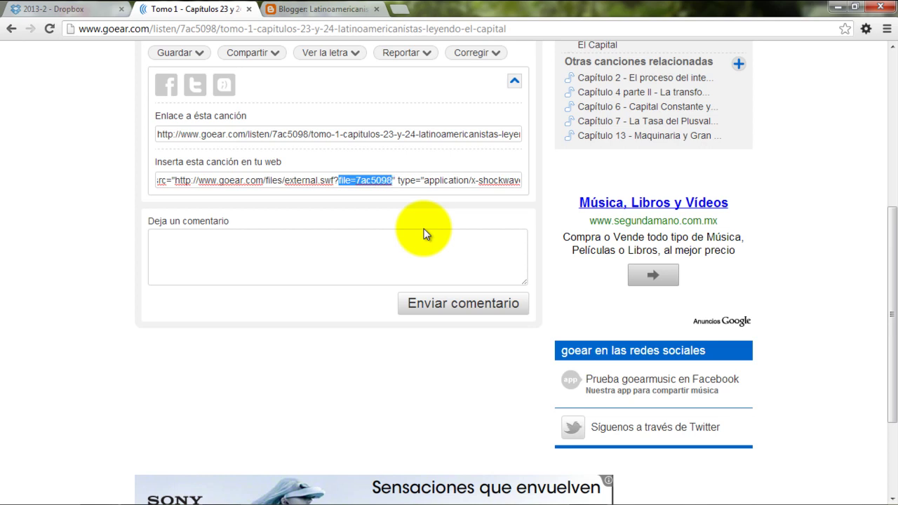
pyautogui.press('Left')
pyautogui.press('Left')
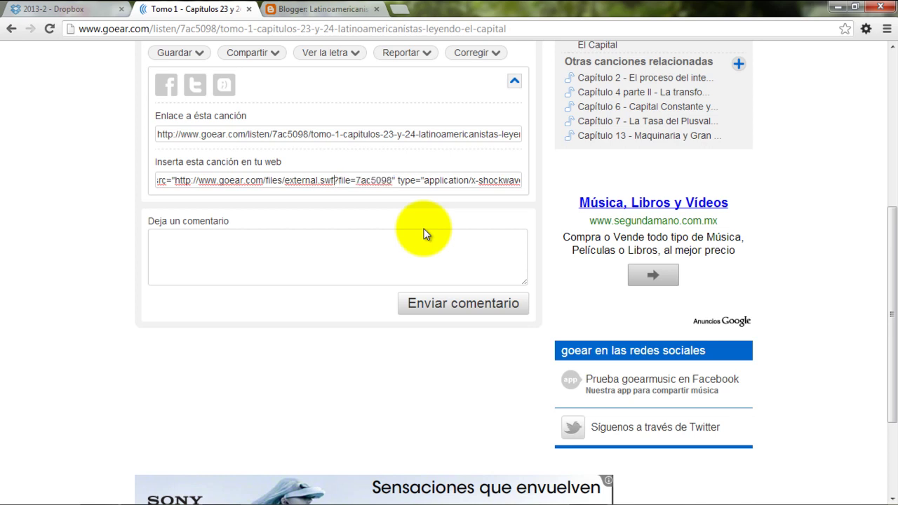
pyautogui.hotkey('shift', 'Right')
pyautogui.hotkey('shift', 'Right')
pyautogui.hotkey('shift', 'Right')
pyautogui.hotkey('shift', 'Right')
pyautogui.hotkey('shift', 'Right')
pyautogui.hotkey('shift', 'Right')
pyautogui.hotkey('shift', 'Right')
pyautogui.hotkey('ctrl', 'c')
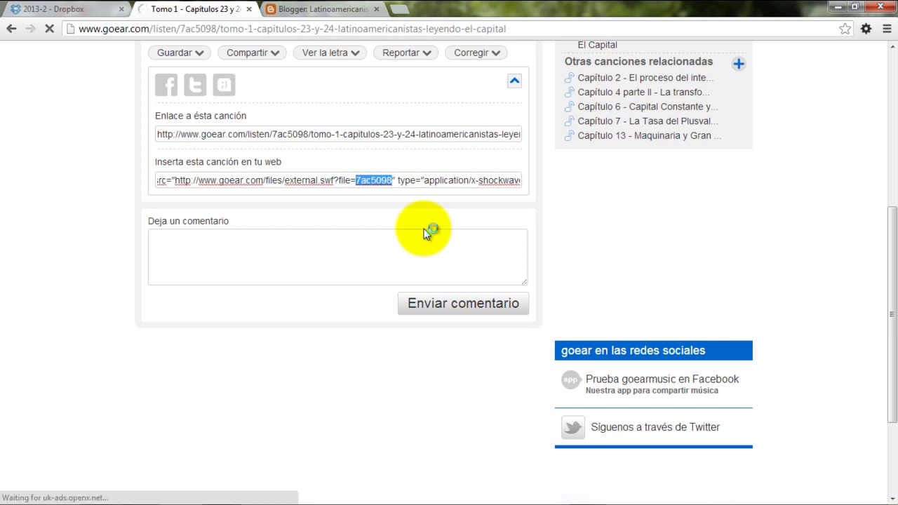
pyautogui.click(315, 11)
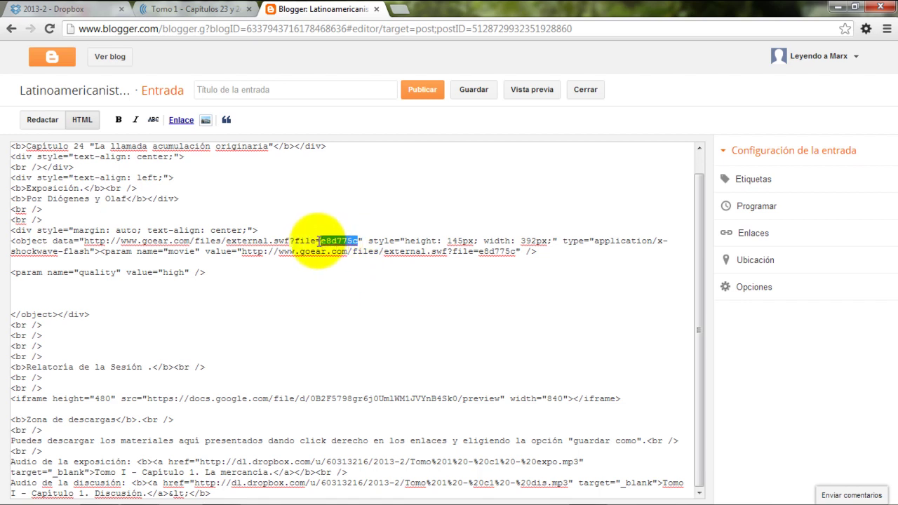
# Paste 7ac5098 over e8d775c in the goear object data URL and the movie parameter
pyautogui.hotkey('ctrl', 'v')
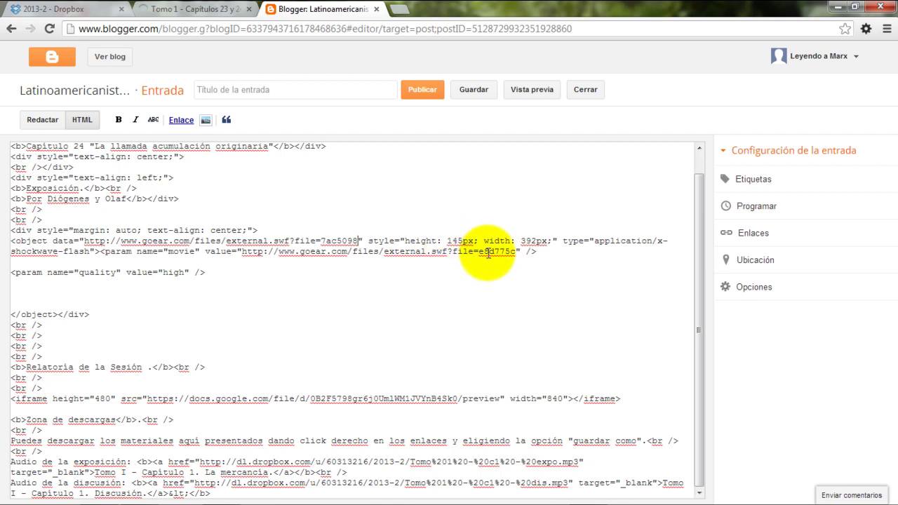
pyautogui.moveTo(480, 251); pyautogui.dragTo(517, 251)
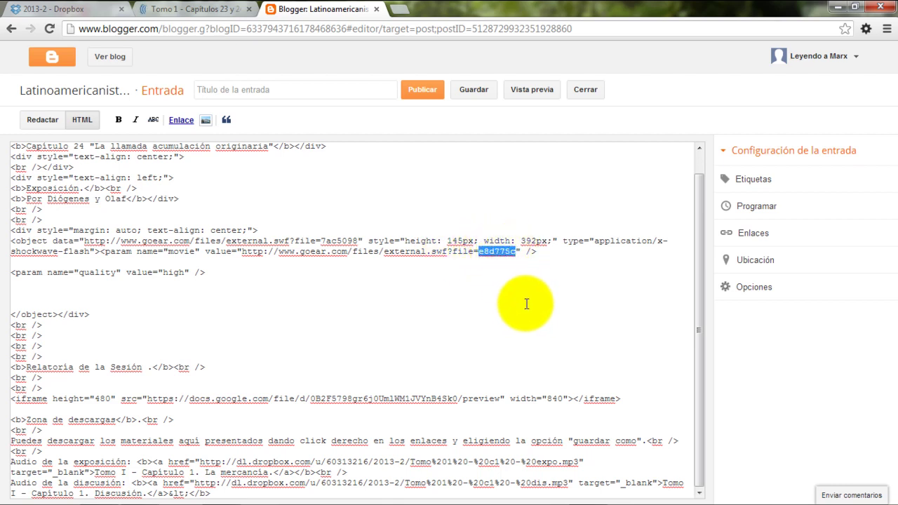
pyautogui.hotkey('ctrl', 'v')
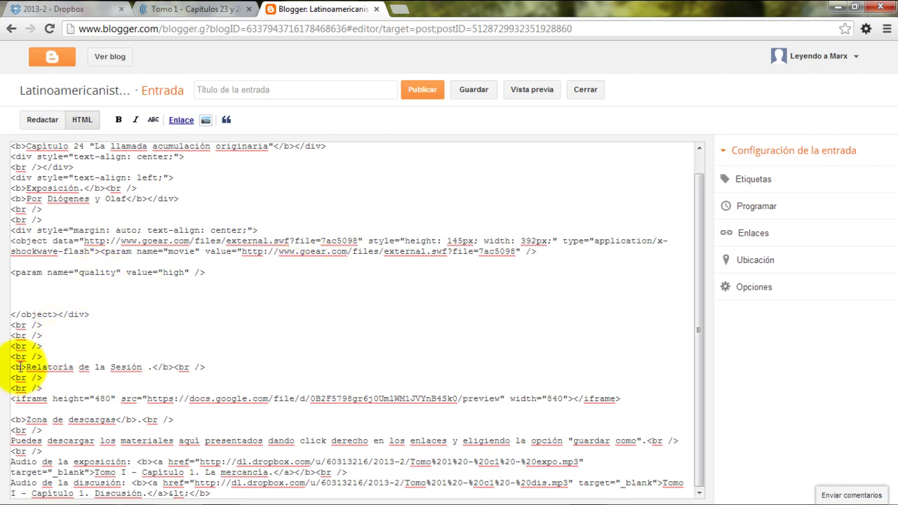
# Delete the Google Docs iframe under Relatoría de la Sesión and type 'Próximamente' there instead
pyautogui.moveTo(26, 366); pyautogui.dragTo(146, 370)
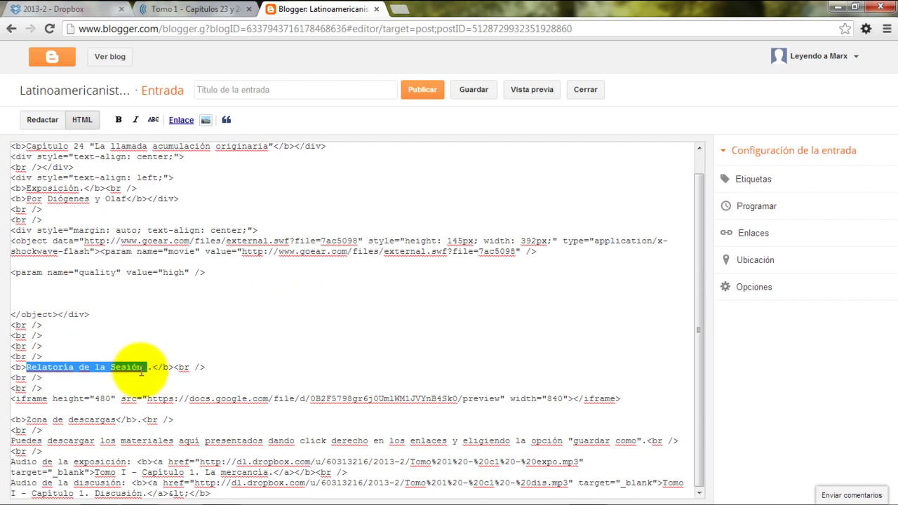
pyautogui.click(11, 400)
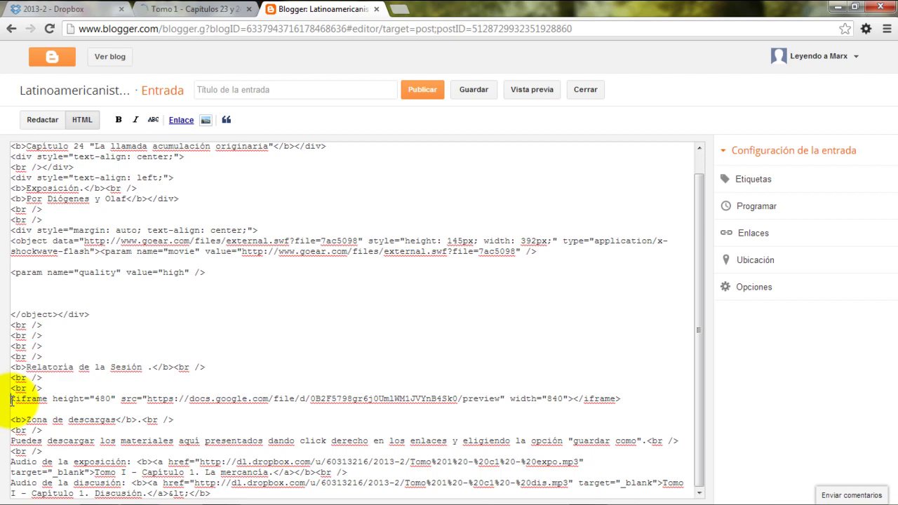
pyautogui.keyDown('shift'); pyautogui.click(171, 422); pyautogui.keyUp('shift')
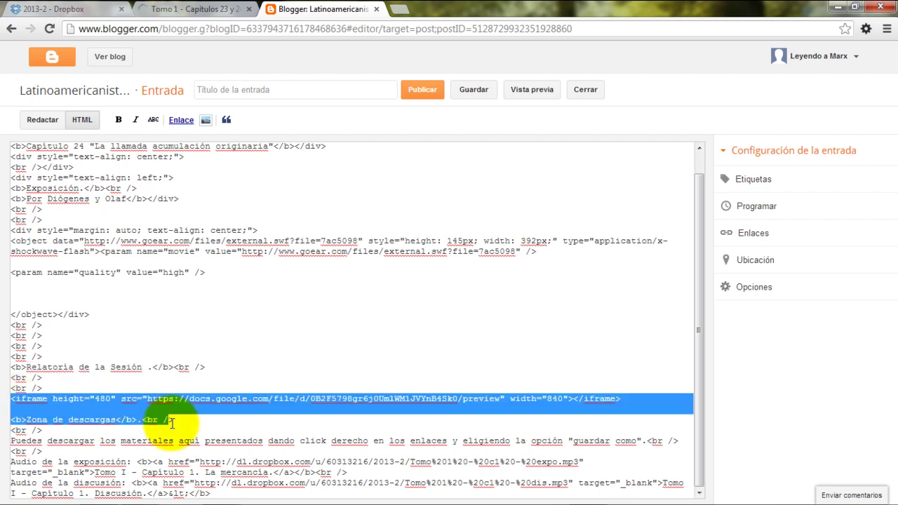
pyautogui.moveTo(171, 423); pyautogui.dragTo(627, 401)
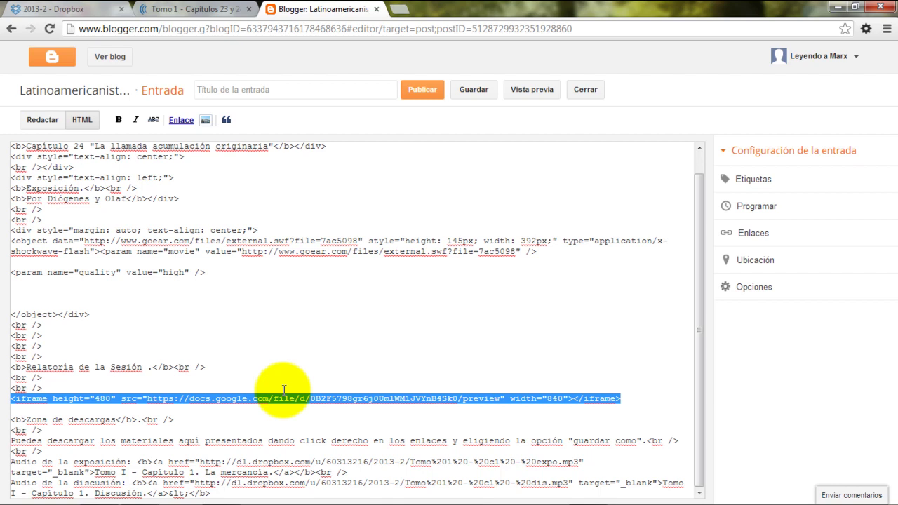
pyautogui.press('Delete')
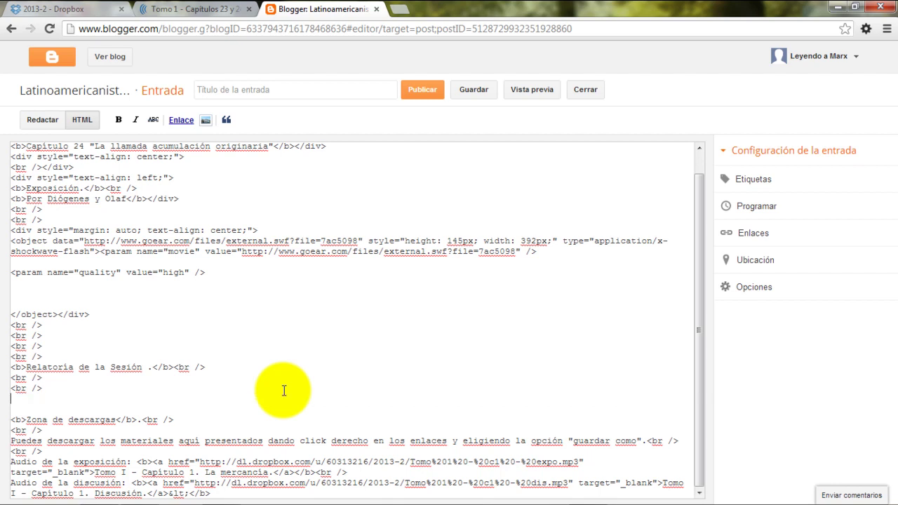
pyautogui.press('BackSpace')
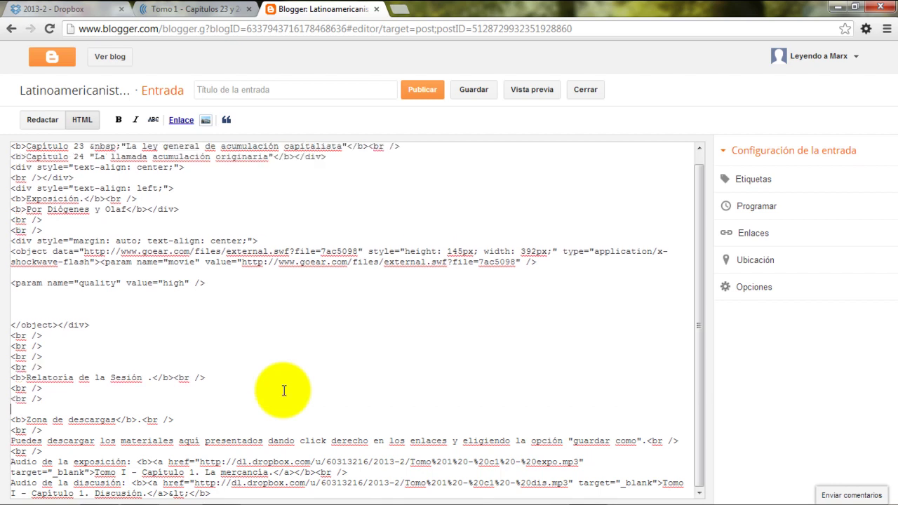
pyautogui.press('Up')
pyautogui.press('Up')
pyautogui.press('Return')
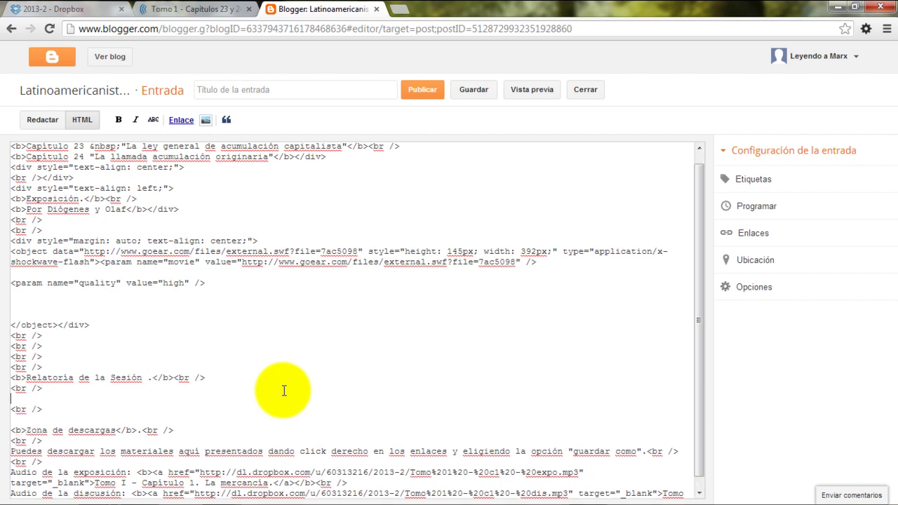
pyautogui.write('Próximamente')
# Review the formatted post down to the Próximamente note and the Zona de descargas links
pyautogui.click(41, 120)
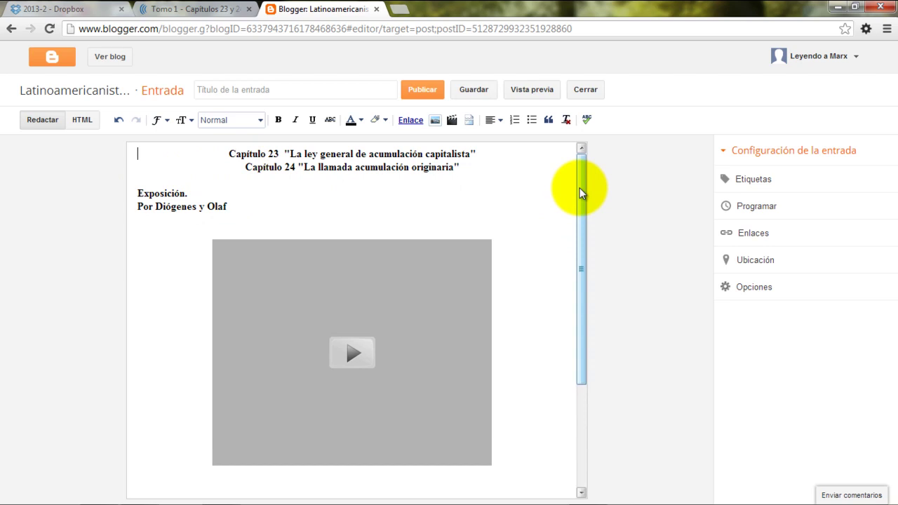
pyautogui.moveTo(579, 188); pyautogui.dragTo(577, 306)
pyautogui.moveTo(574, 337); pyautogui.dragTo(573, 338)
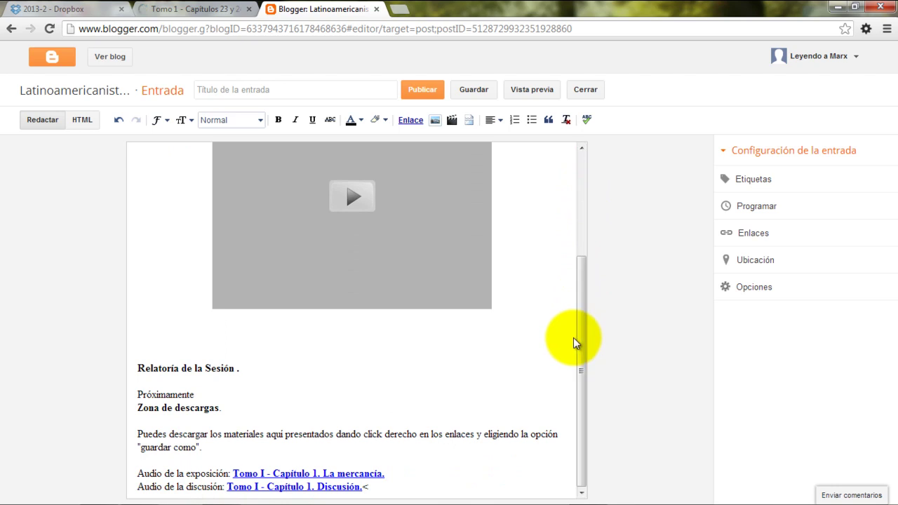
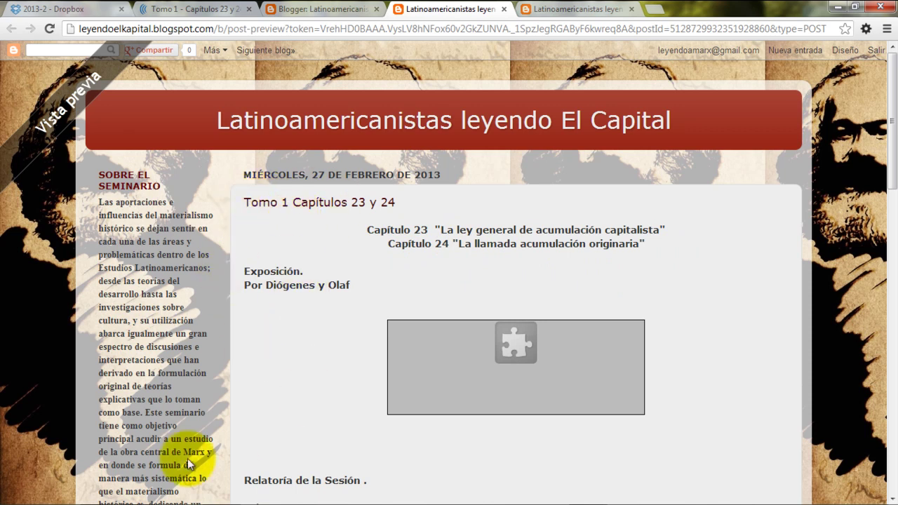
# Scroll the post preview and select its web address
pyautogui.scroll(-5, 359, 363)
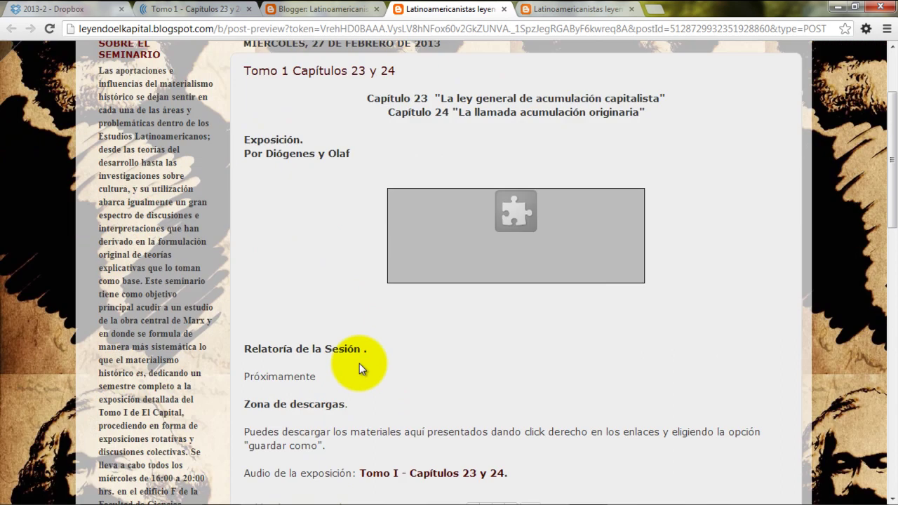
pyautogui.scroll(3, 359, 364)
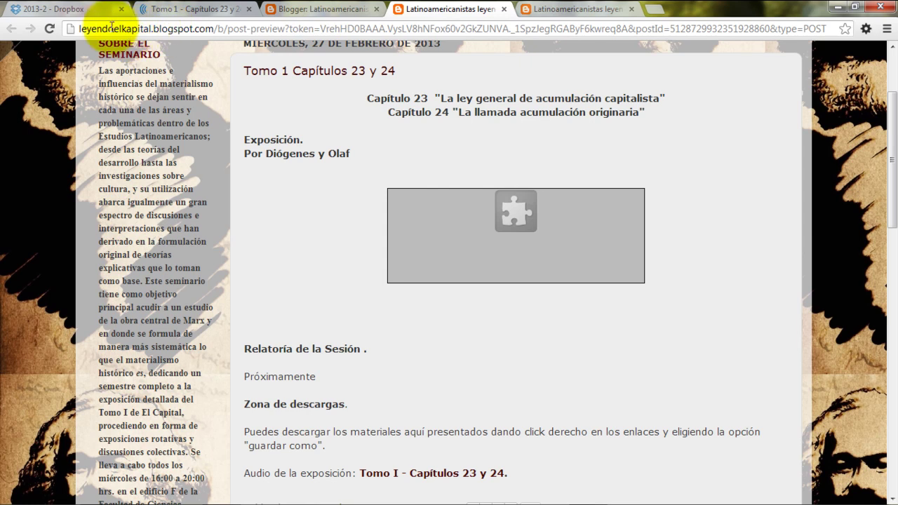
pyautogui.click(112, 26)
pyautogui.click(349, 127)
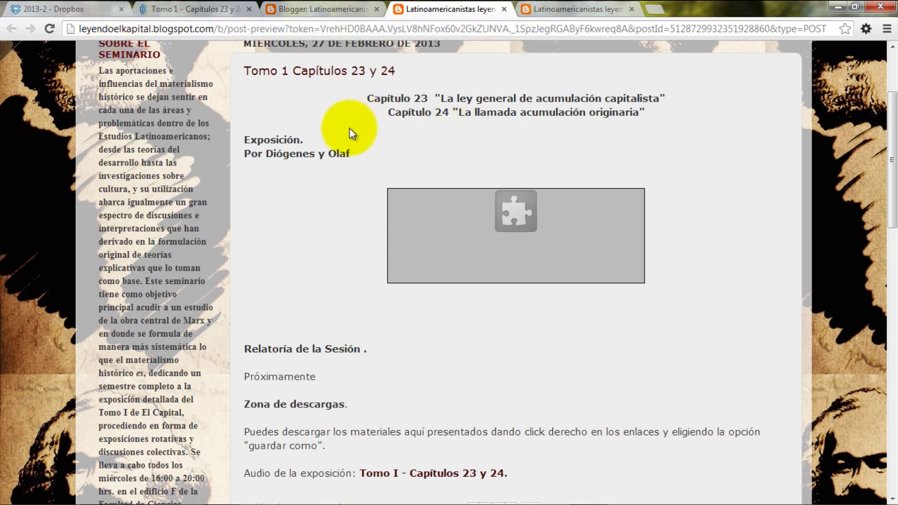
pyautogui.click(303, 9)
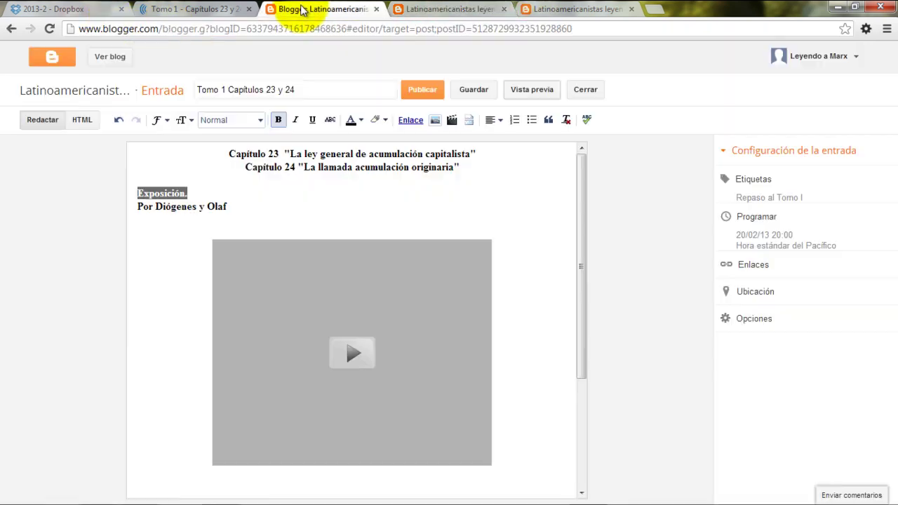
# Close the extra 2013-II exposiciones form page, leaving the post preview showing
pyautogui.click(448, 8)
pyautogui.click(547, 9)
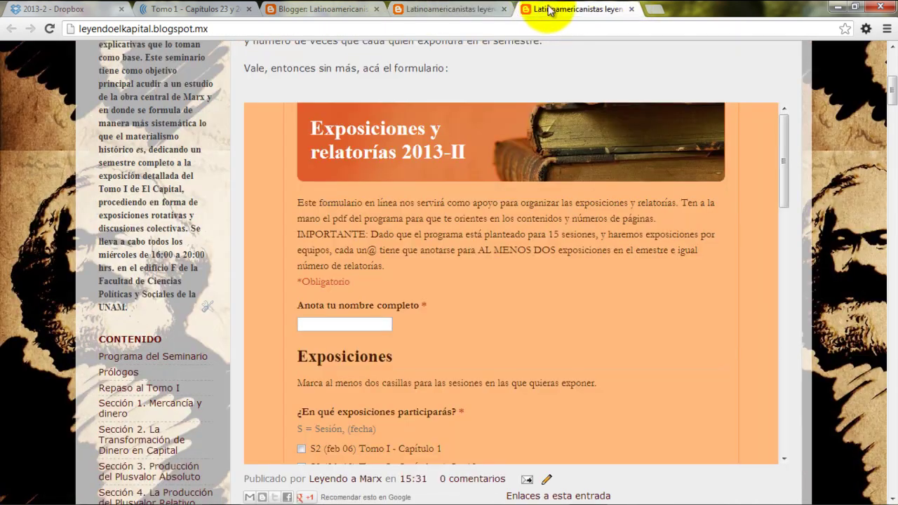
pyautogui.click(631, 9)
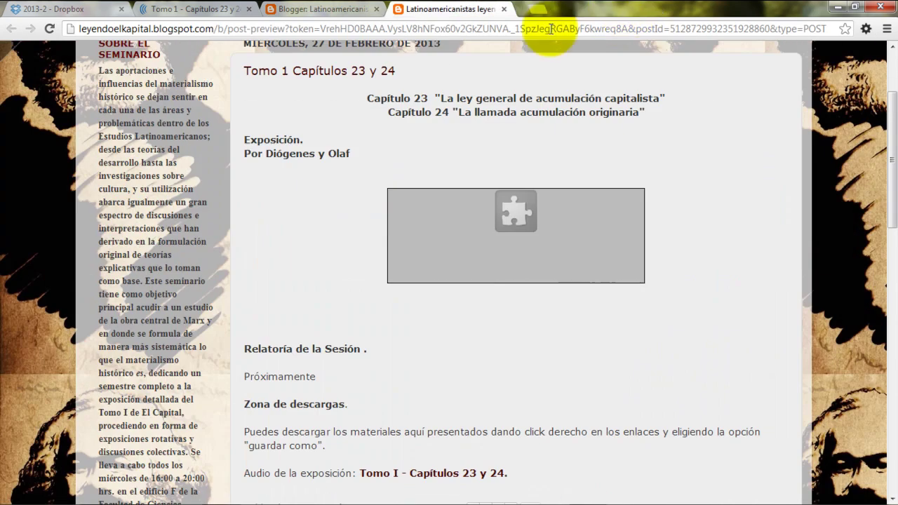
pyautogui.scroll(2, 333, 204)
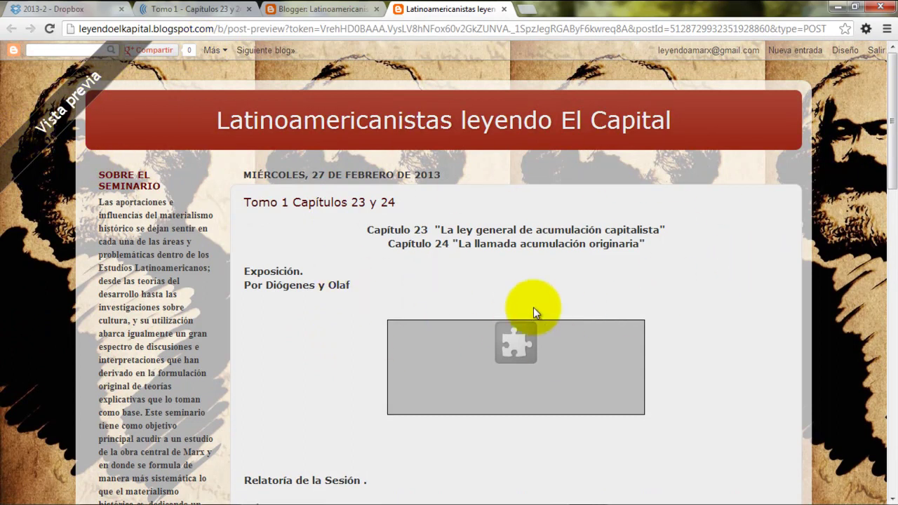
pyautogui.scroll(-1, 500, 252)
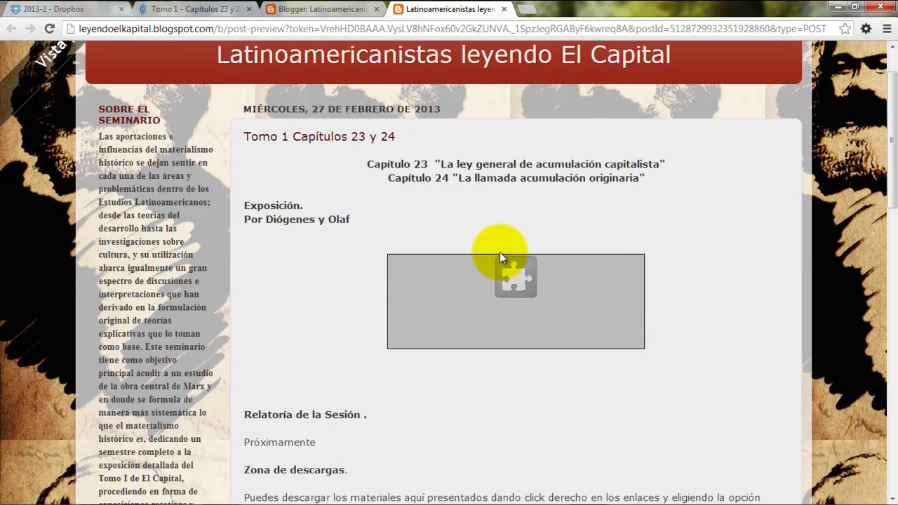
# Publish 'Tomo 1 Capítulos 23 y 24' and close its preview tab, back at the 33-post list
pyautogui.click(302, 9)
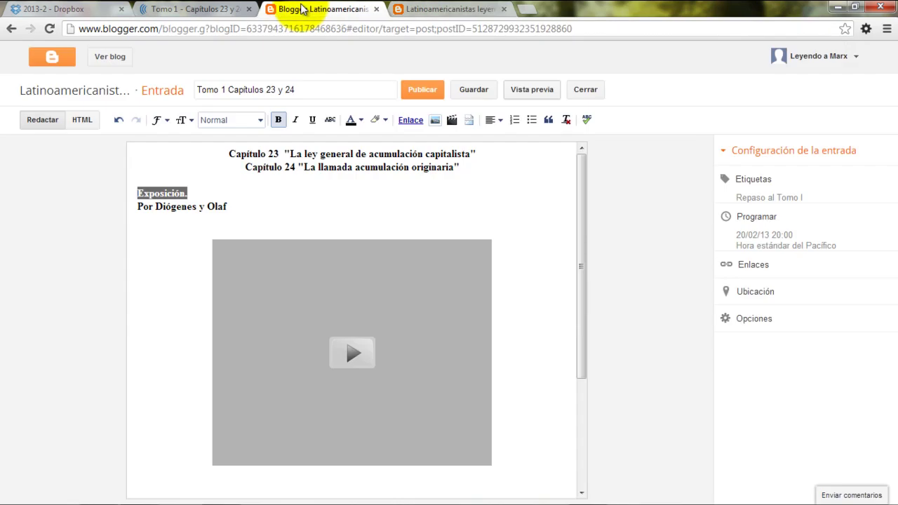
pyautogui.click(420, 90)
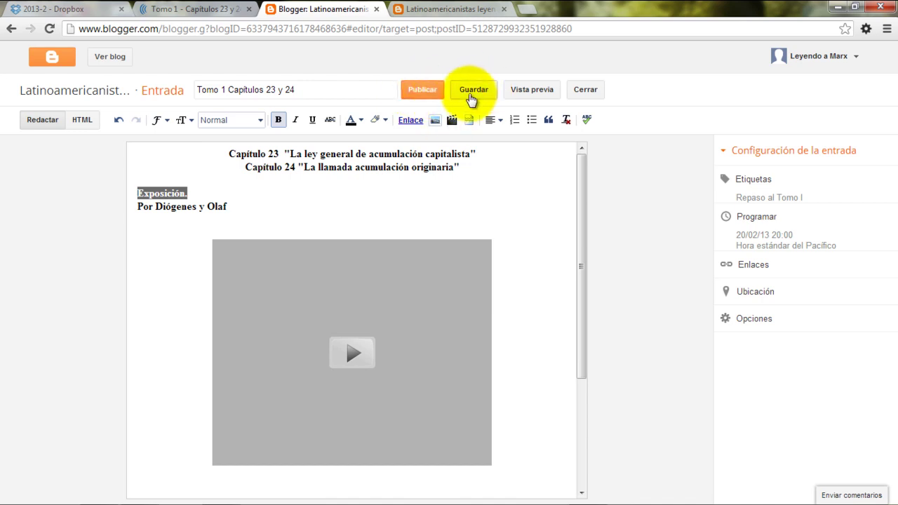
pyautogui.moveTo(581, 184); pyautogui.dragTo(578, 164)
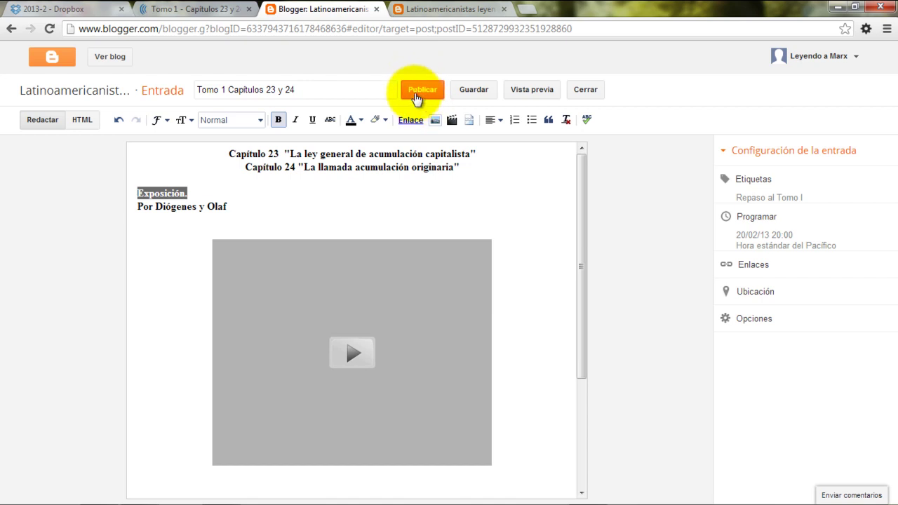
pyautogui.click(415, 99)
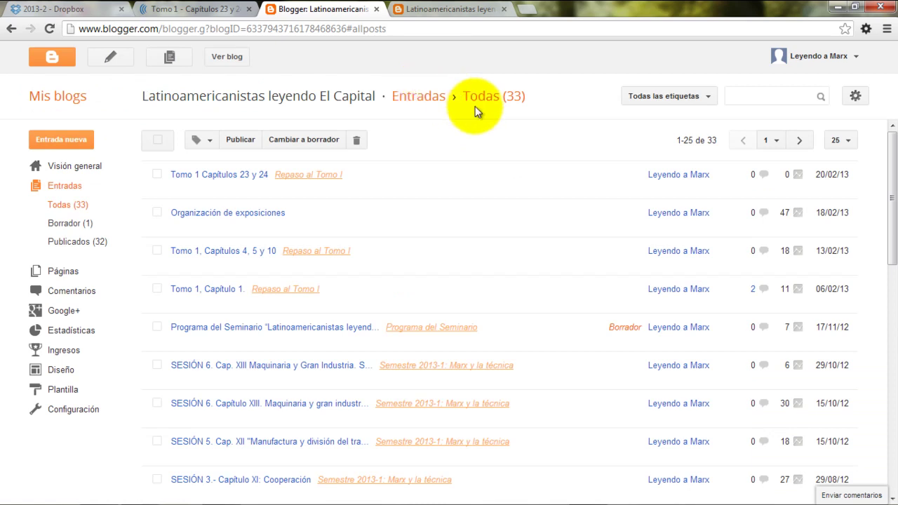
pyautogui.moveTo(180, 176)
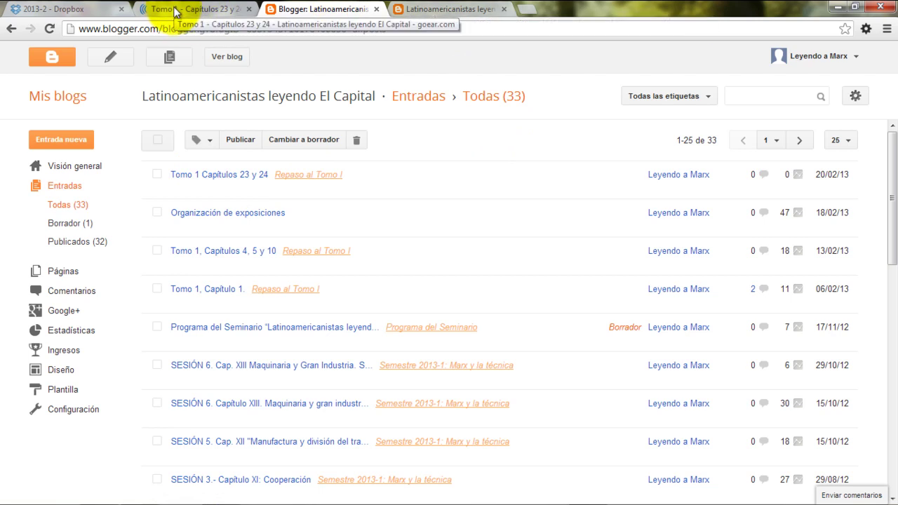
pyautogui.click(435, 10)
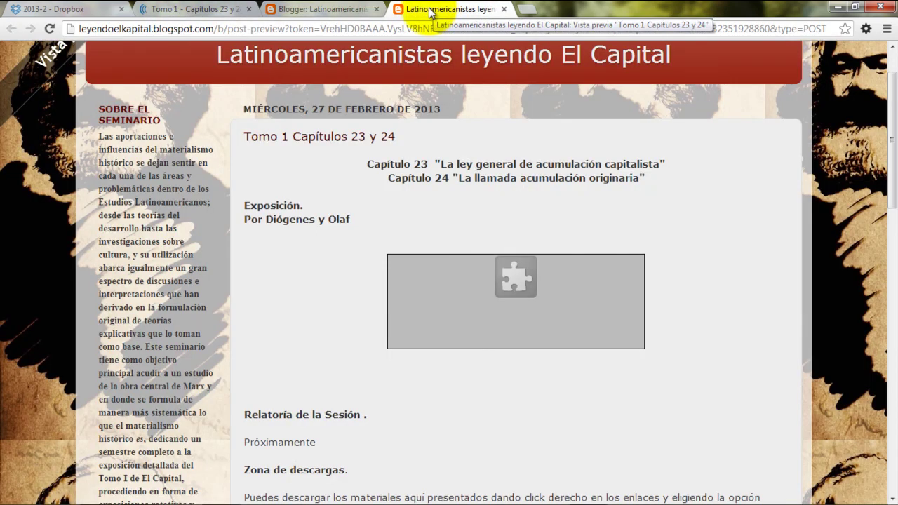
pyautogui.click(504, 9)
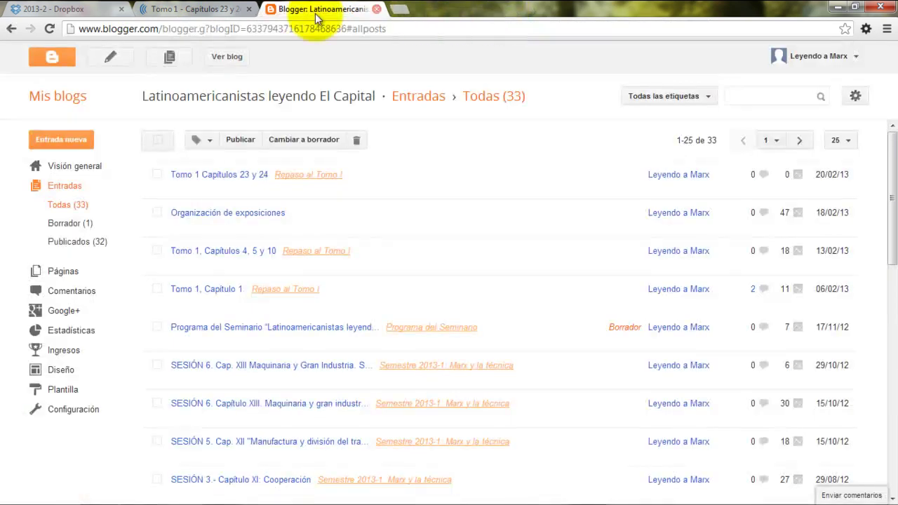
# View the live blog, scroll to the post dated 20 de febrero de 2013, and select the URL
pyautogui.click(218, 62)
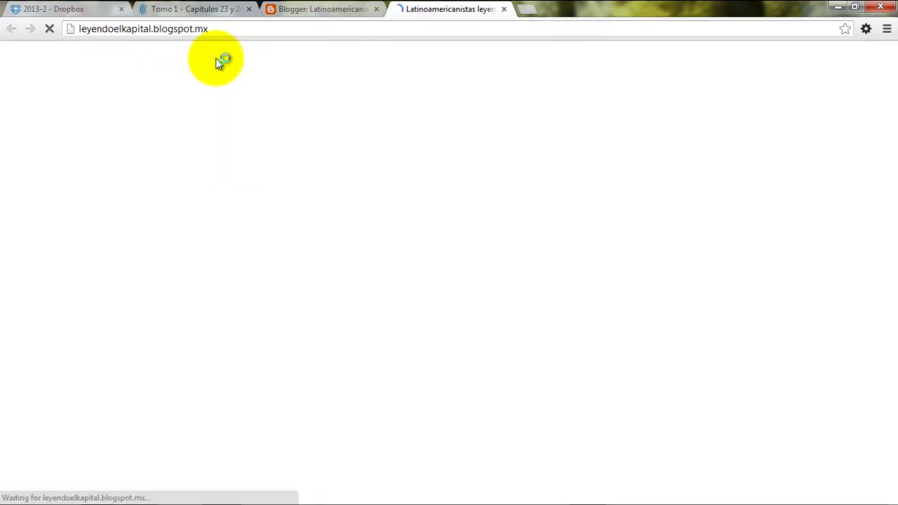
pyautogui.scroll(-15, 216, 58)
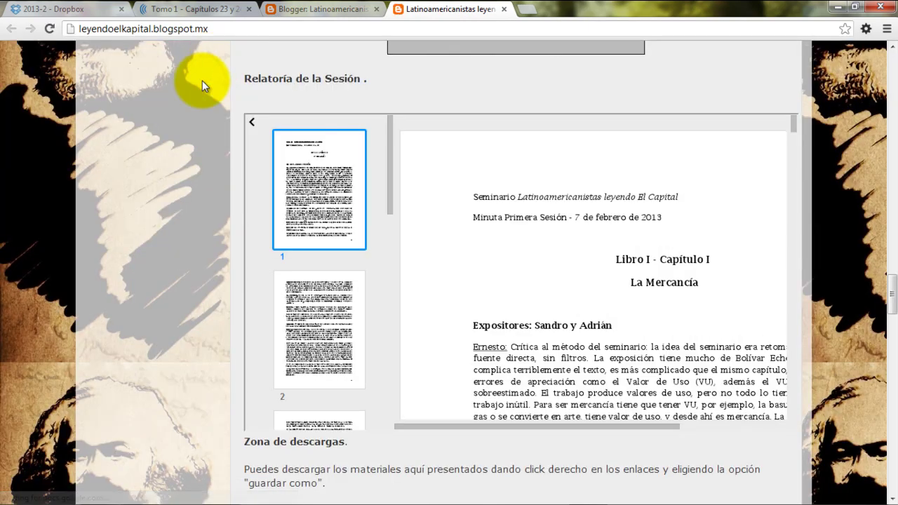
pyautogui.scroll(8, 286, 166)
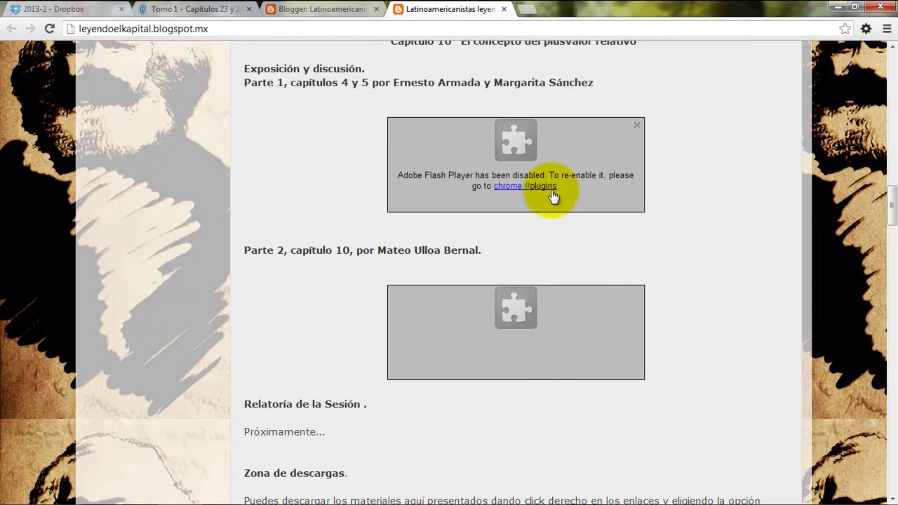
pyautogui.scroll(4, 745, 259)
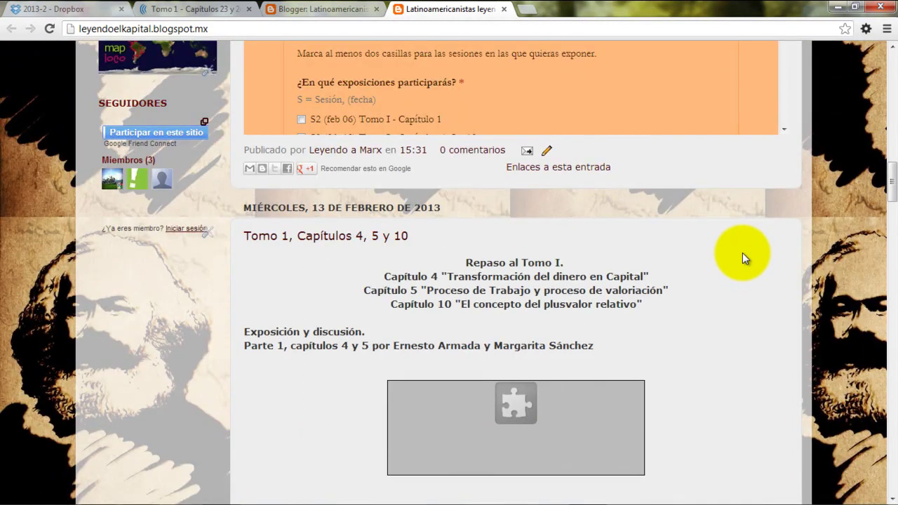
pyautogui.scroll(-4, 742, 253)
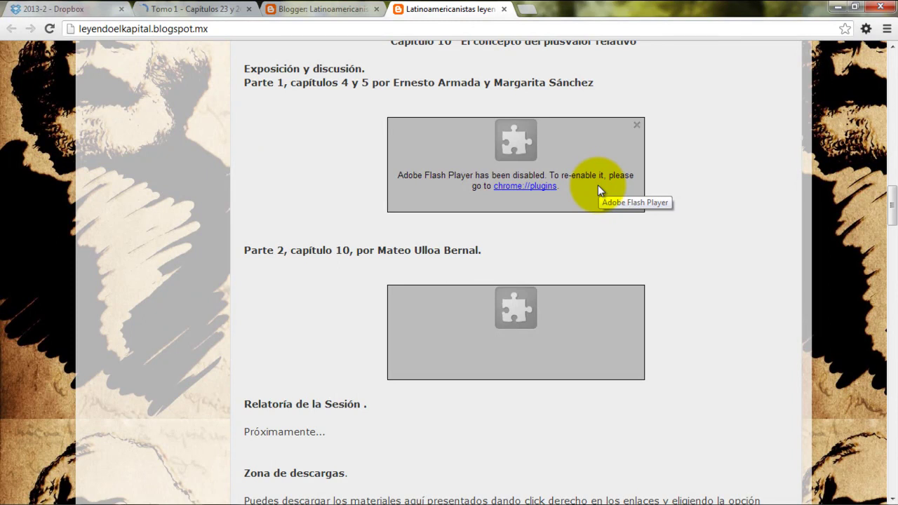
pyautogui.scroll(4, 779, 176)
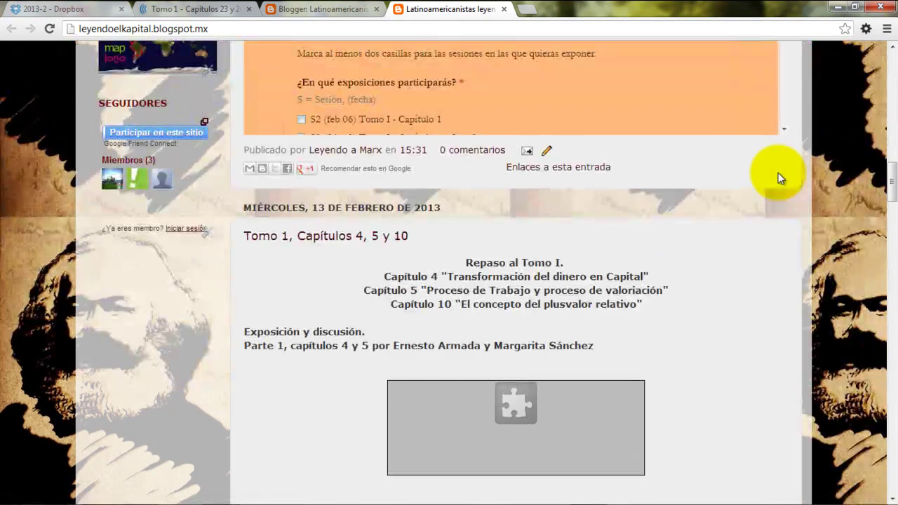
pyautogui.scroll(20, 801, 178)
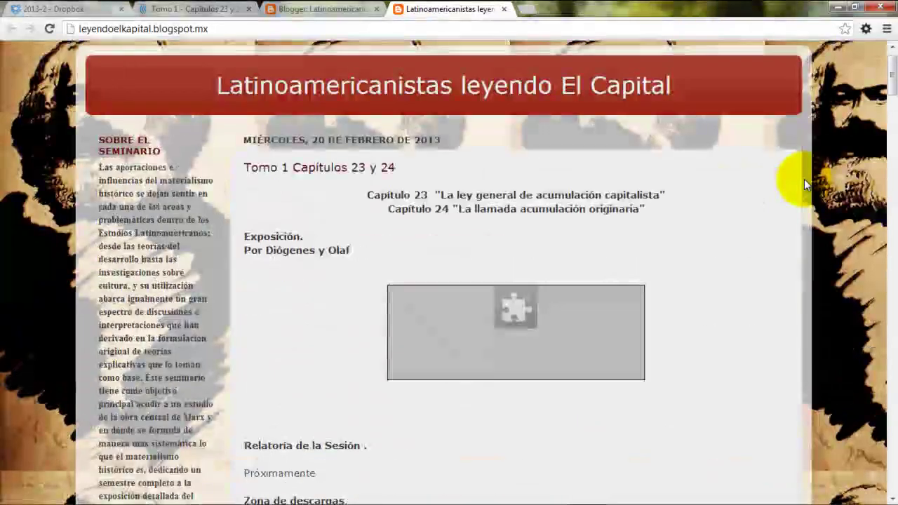
pyautogui.scroll(1, 804, 178)
pyautogui.scroll(-1, 804, 179)
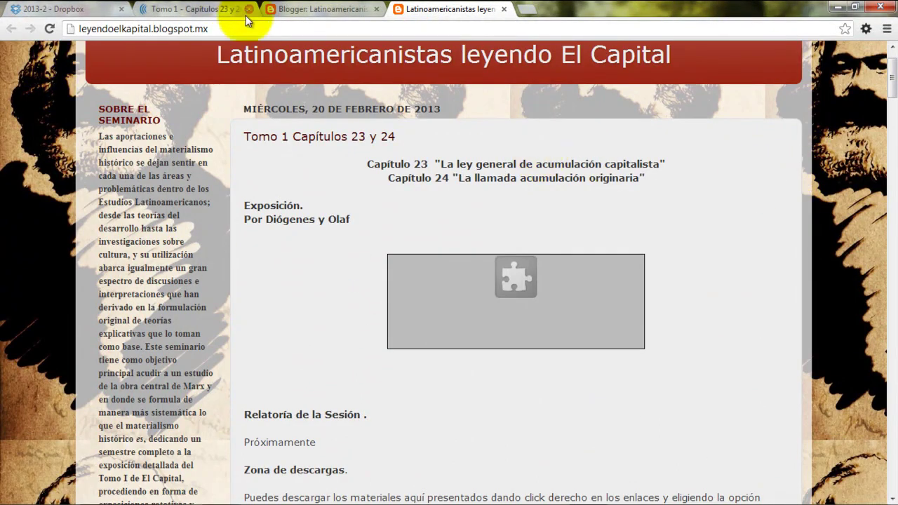
pyautogui.moveTo(414, 291)
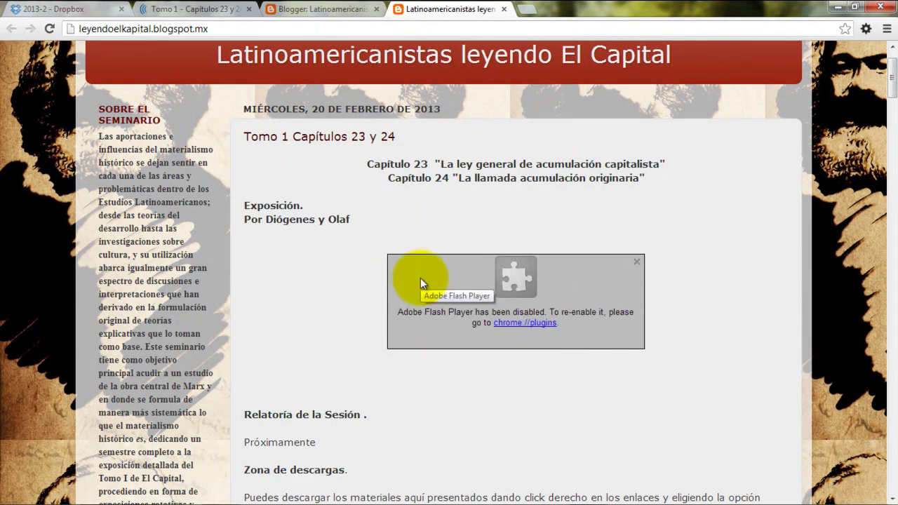
pyautogui.click(235, 31)
pyautogui.hotkey('ctrl', 'c')
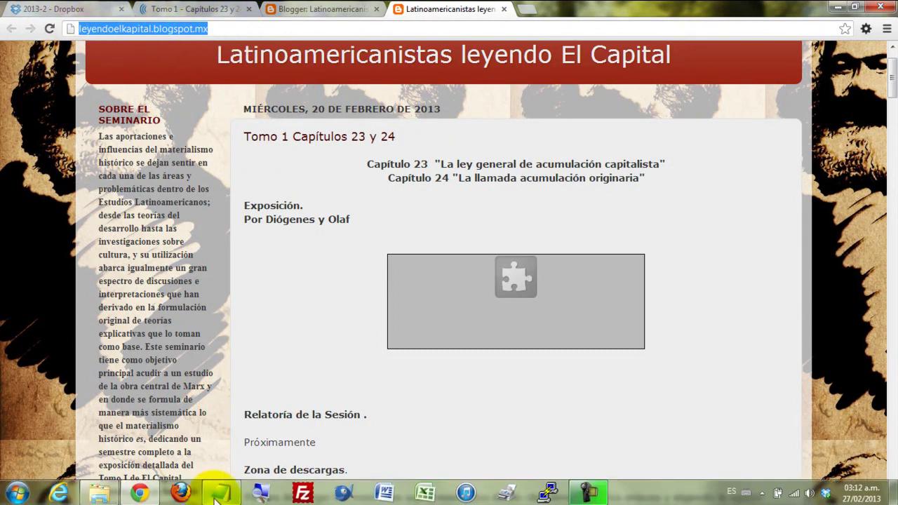
# Load the copied blog URL in Firefox and scroll to the new post
pyautogui.click(190, 495)
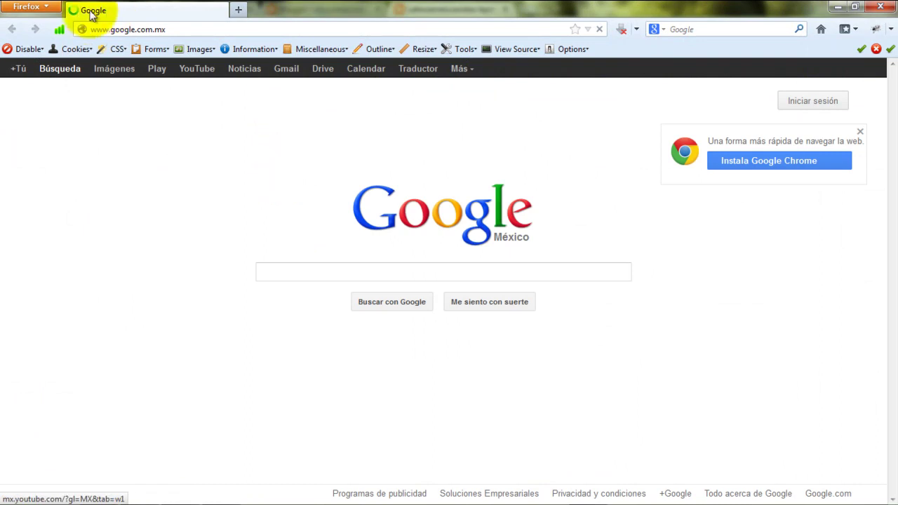
pyautogui.click(177, 27)
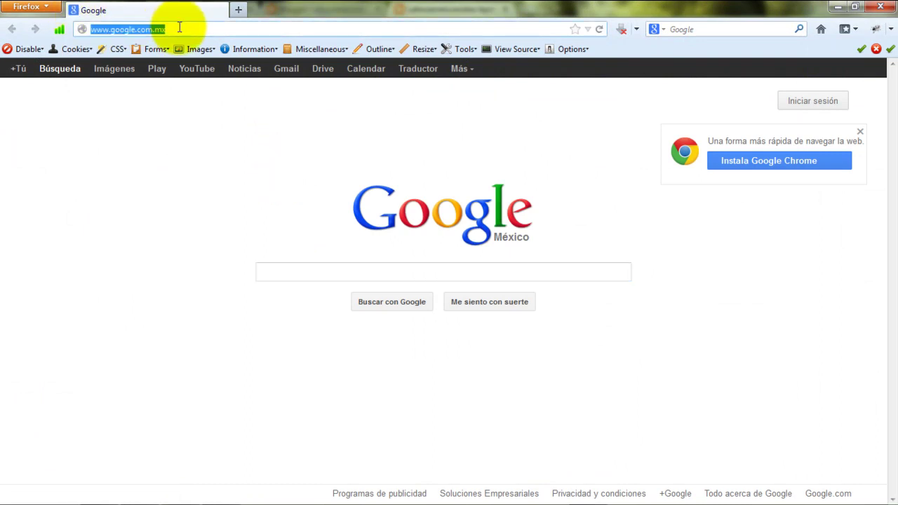
pyautogui.hotkey('ctrl', 'v')
pyautogui.press('Return')
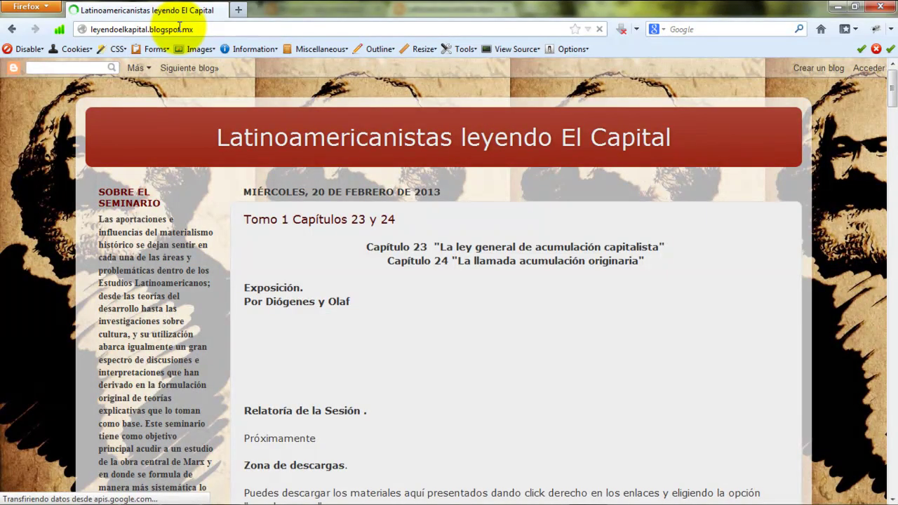
pyautogui.scroll(-5, 835, 188)
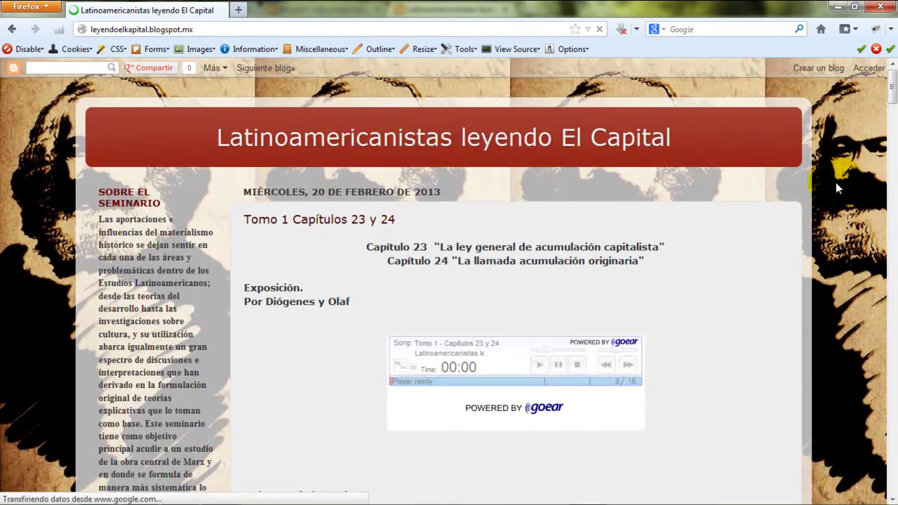
pyautogui.scroll(-2, 836, 187)
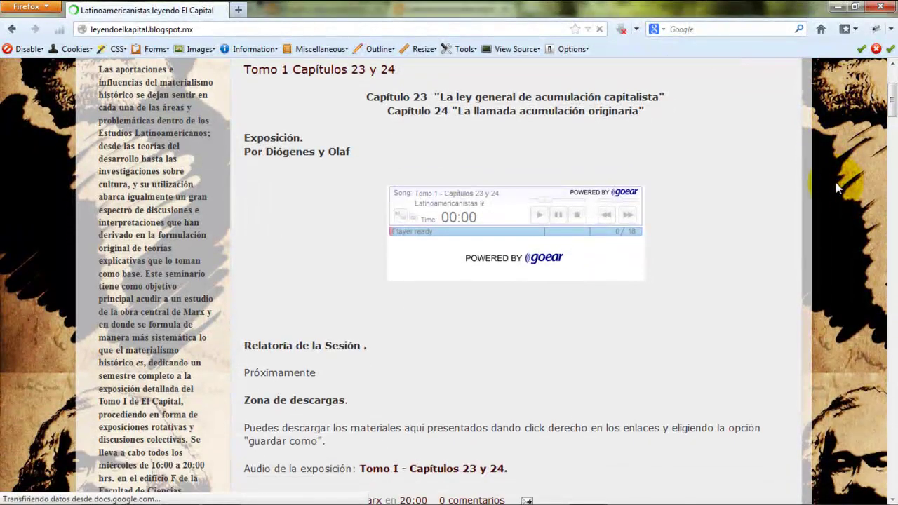
pyautogui.scroll(-5, 825, 187)
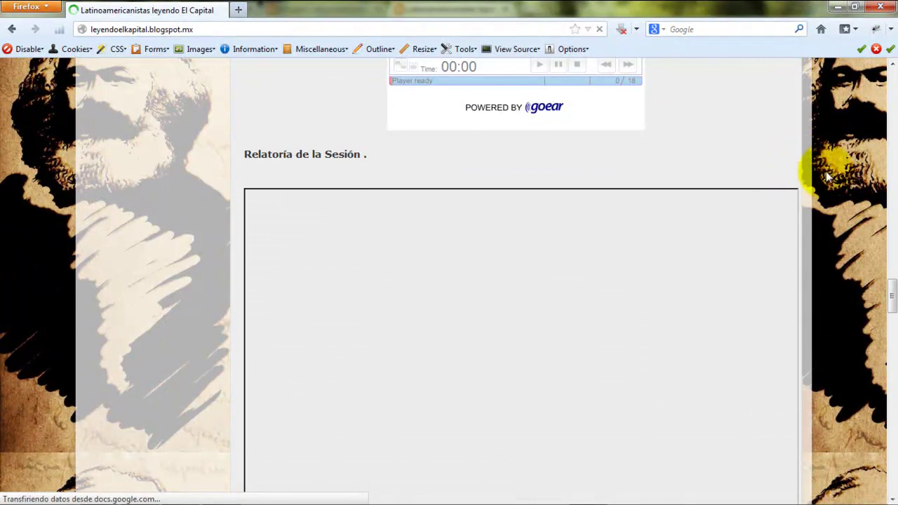
pyautogui.scroll(10, 830, 175)
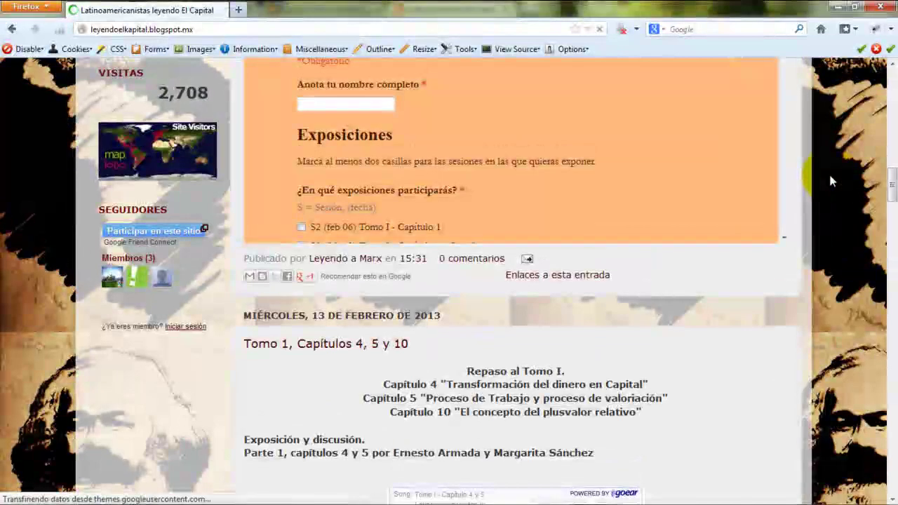
pyautogui.scroll(10, 829, 174)
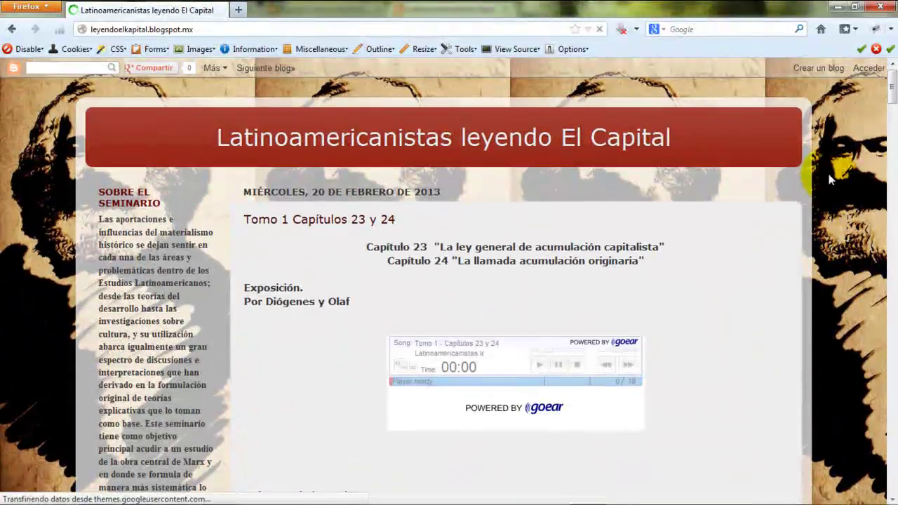
pyautogui.scroll(-4, 828, 174)
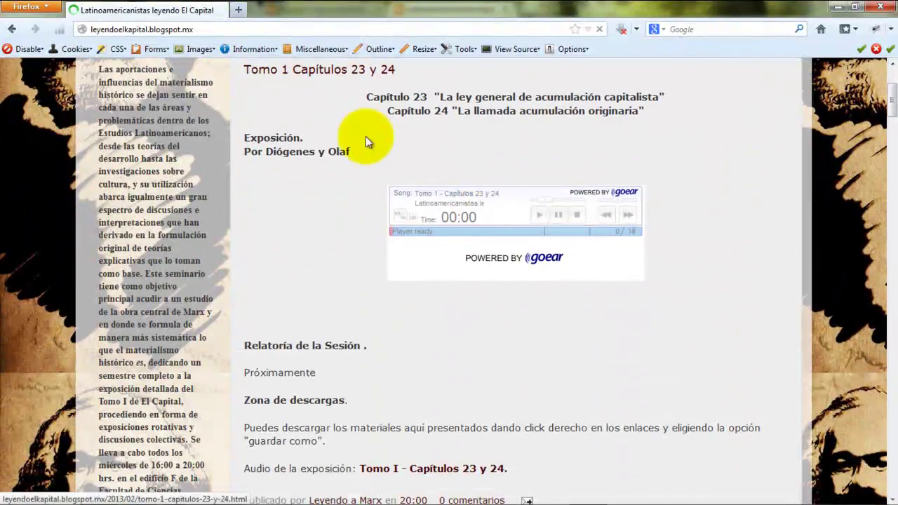
# Play and stop the post's goear audio, then return to the Chrome window
pyautogui.tripleClick(367, 96)
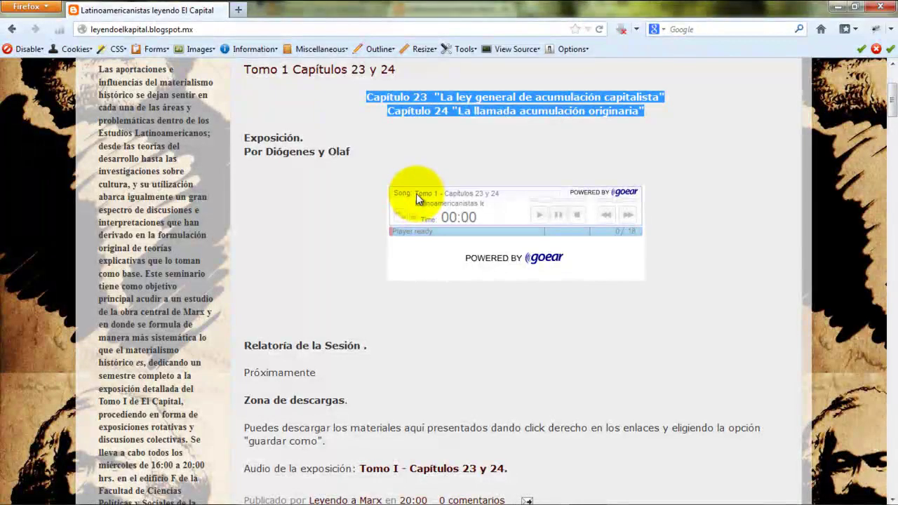
pyautogui.click(449, 196)
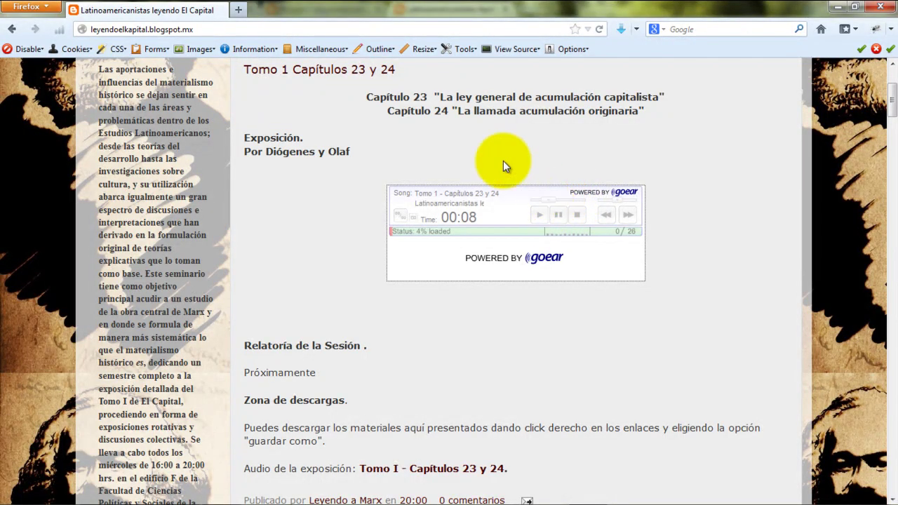
pyautogui.click(576, 214)
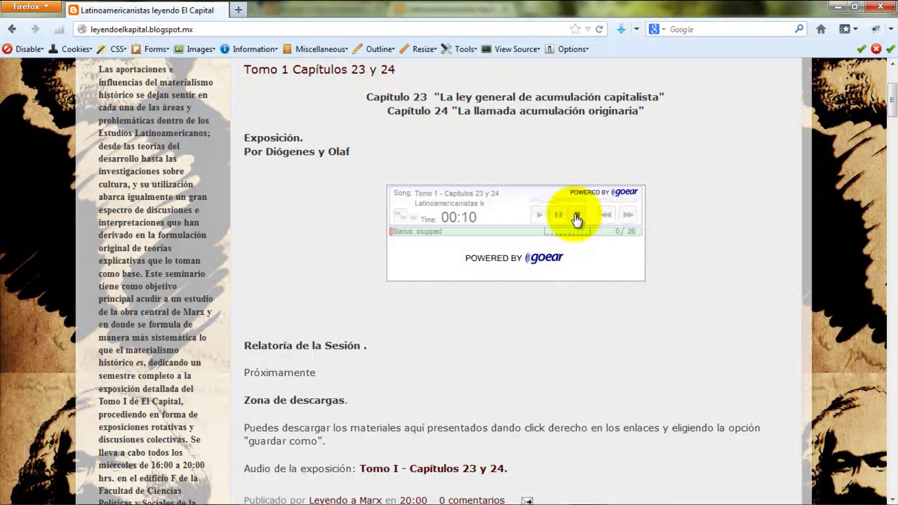
pyautogui.doubleClick(243, 379)
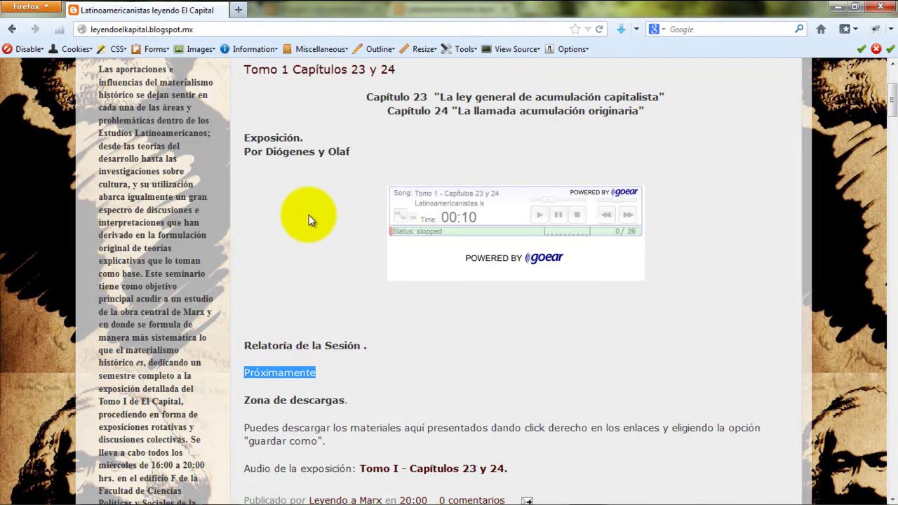
pyautogui.scroll(4, 303, 211)
pyautogui.scroll(-5, 303, 211)
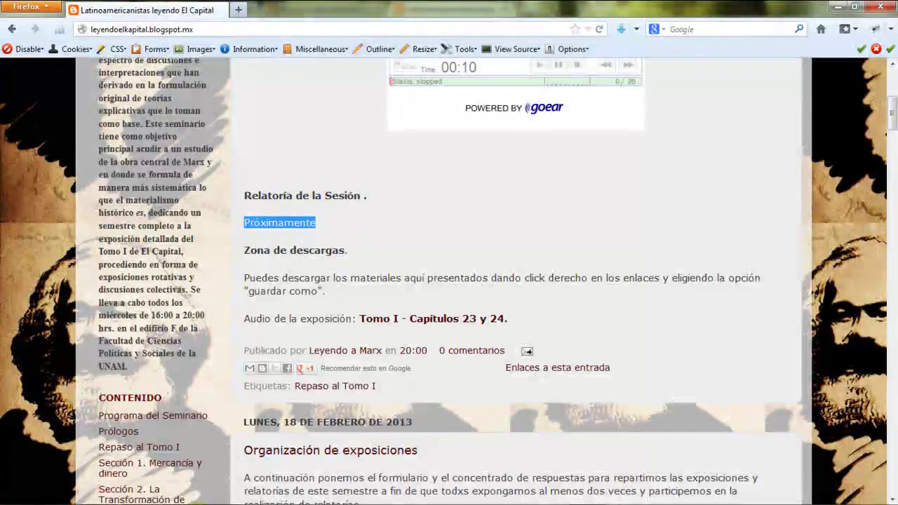
pyautogui.click(138, 495)
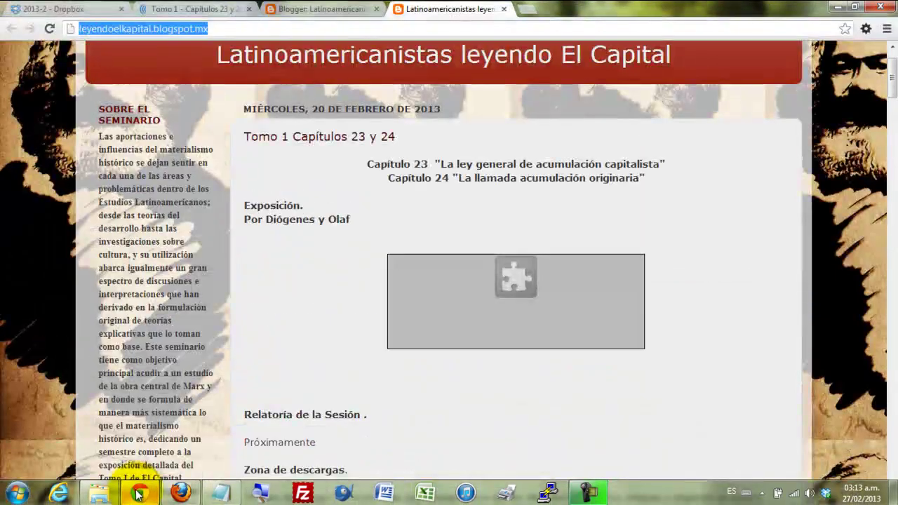
pyautogui.click(69, 182)
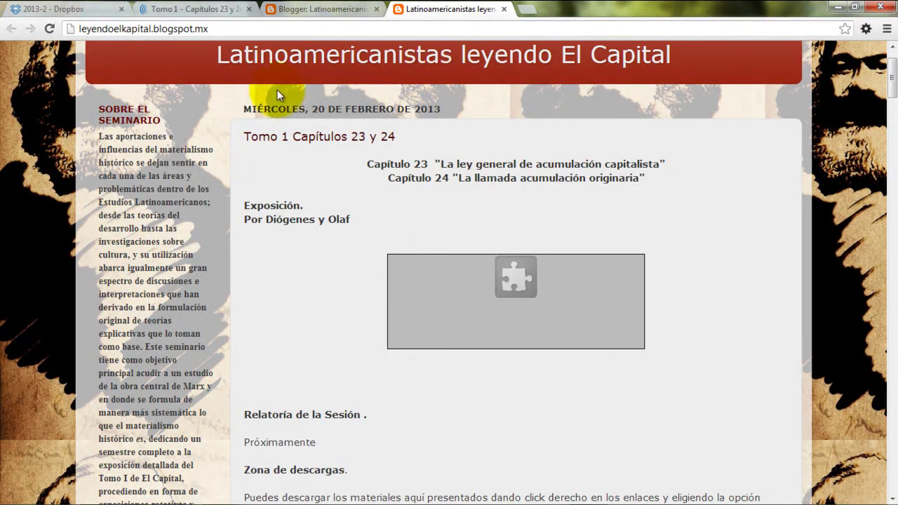
pyautogui.scroll(1, 827, 192)
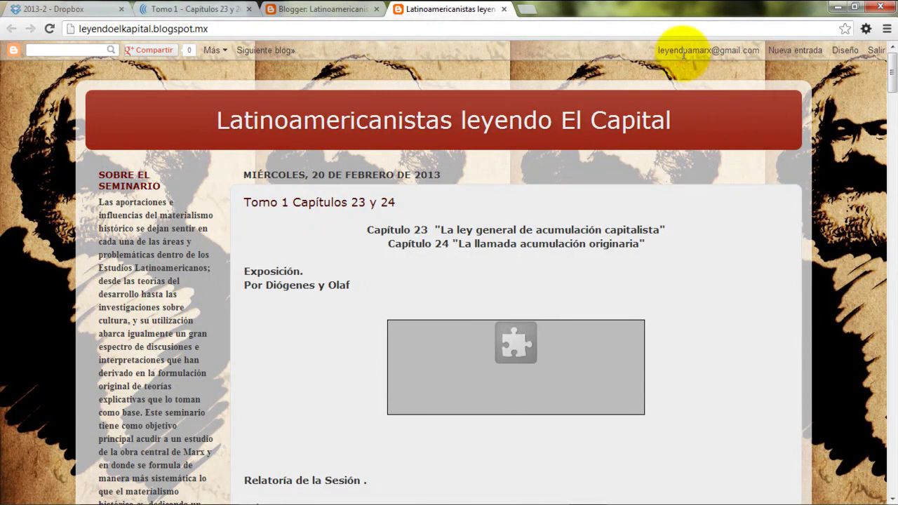
pyautogui.moveTo(654, 52); pyautogui.dragTo(759, 50)
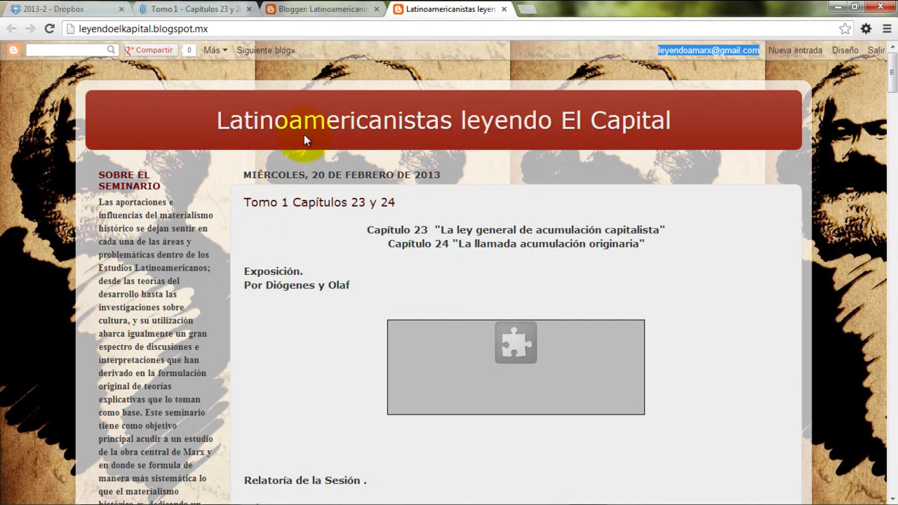
pyautogui.scroll(-6, 43, 163)
pyautogui.scroll(5, 211, 196)
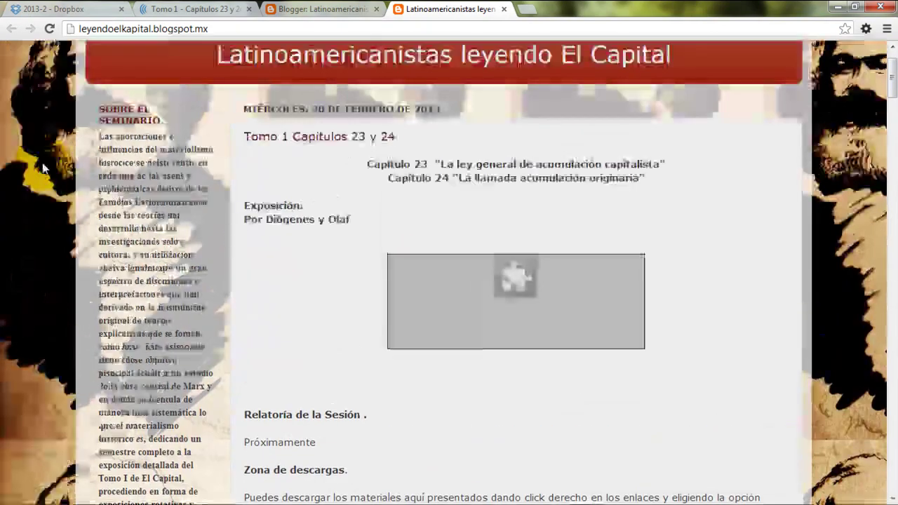
pyautogui.scroll(-5, 733, 277)
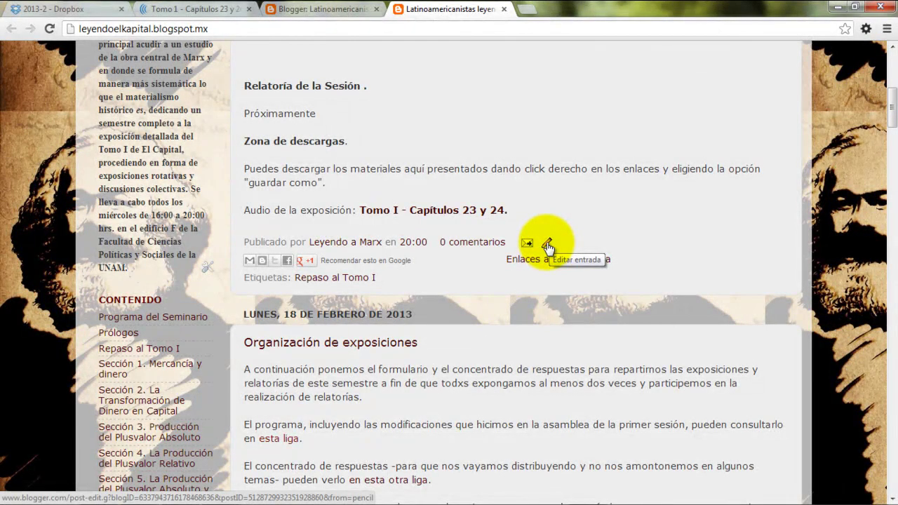
# Reopen the post in the editor, close it unchanged, and sign out of Blogger
pyautogui.click(546, 242)
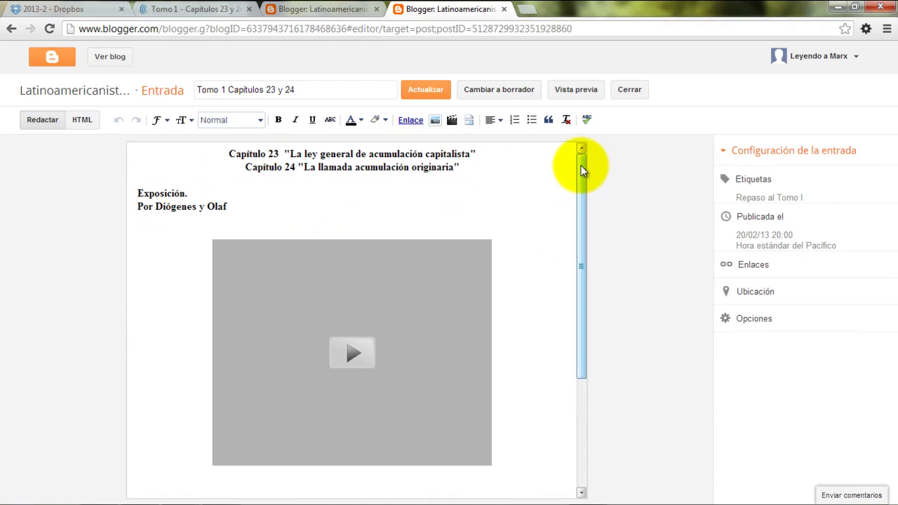
pyautogui.moveTo(582, 160); pyautogui.dragTo(582, 330)
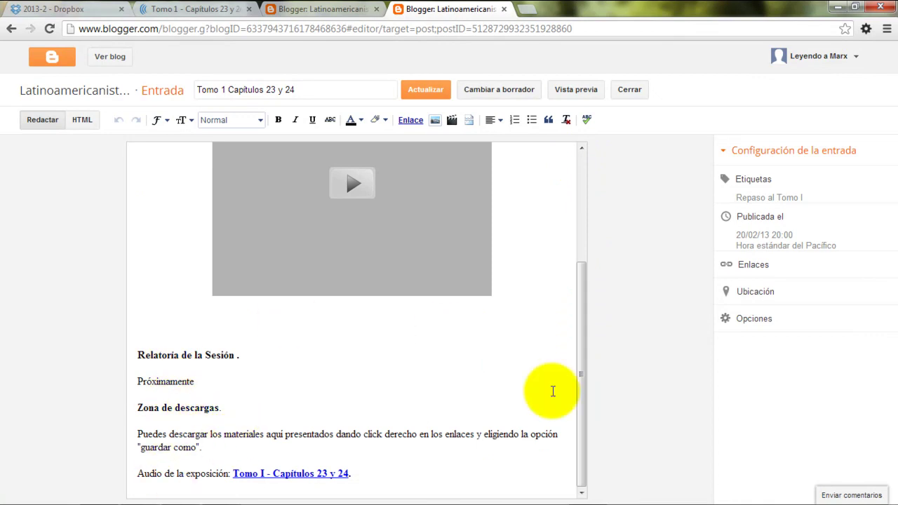
pyautogui.moveTo(584, 339); pyautogui.dragTo(592, 179)
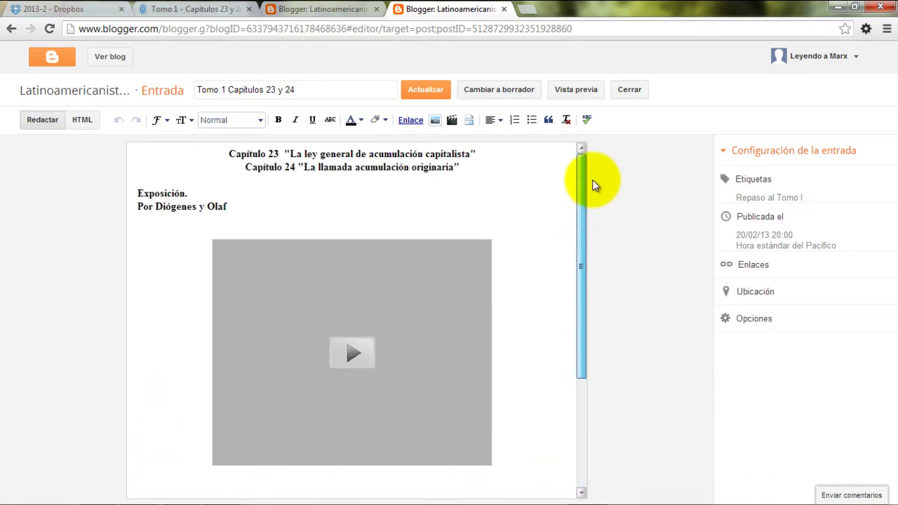
pyautogui.click(629, 91)
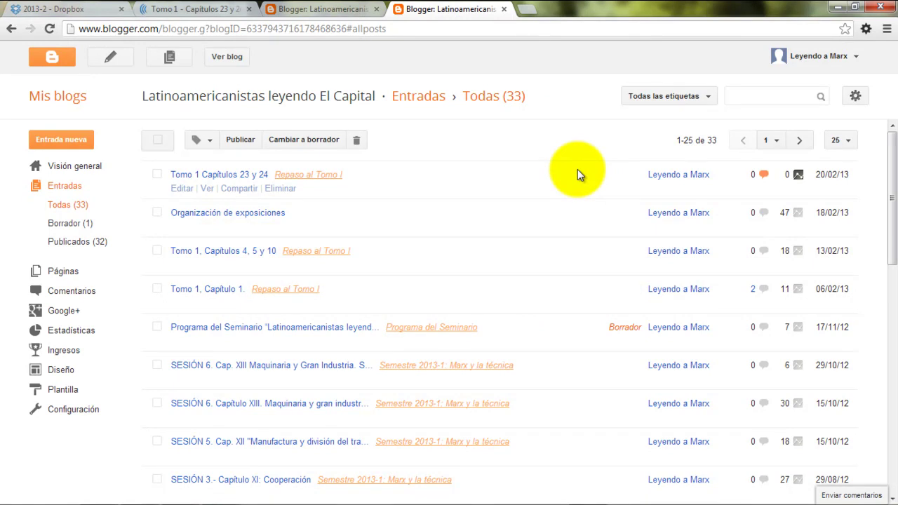
pyautogui.click(855, 57)
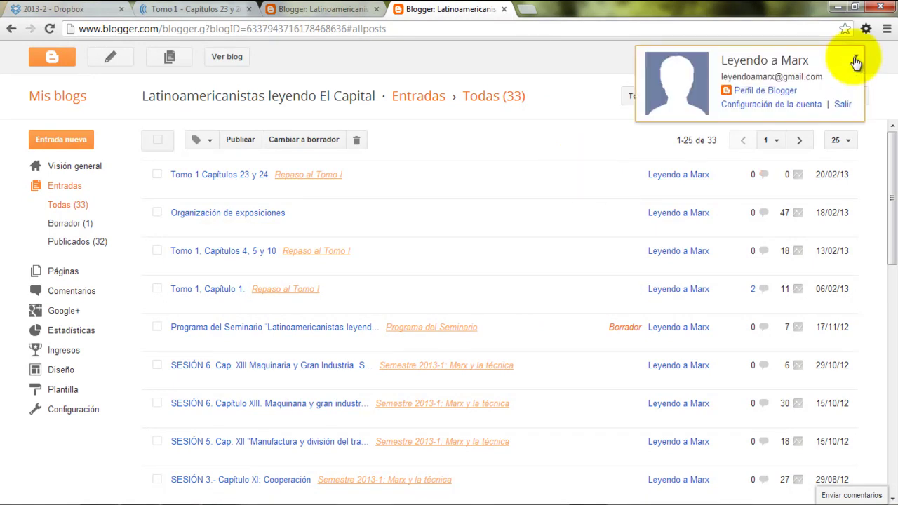
pyautogui.click(843, 105)
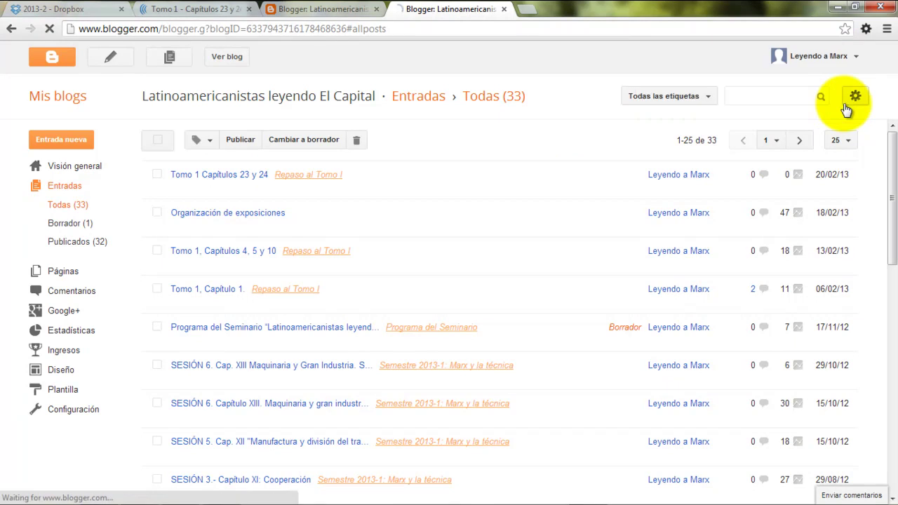
# Close the extra Blogger tab and sign out of goear from the song page, confirming with OK
pyautogui.click(377, 9)
pyautogui.click(200, 9)
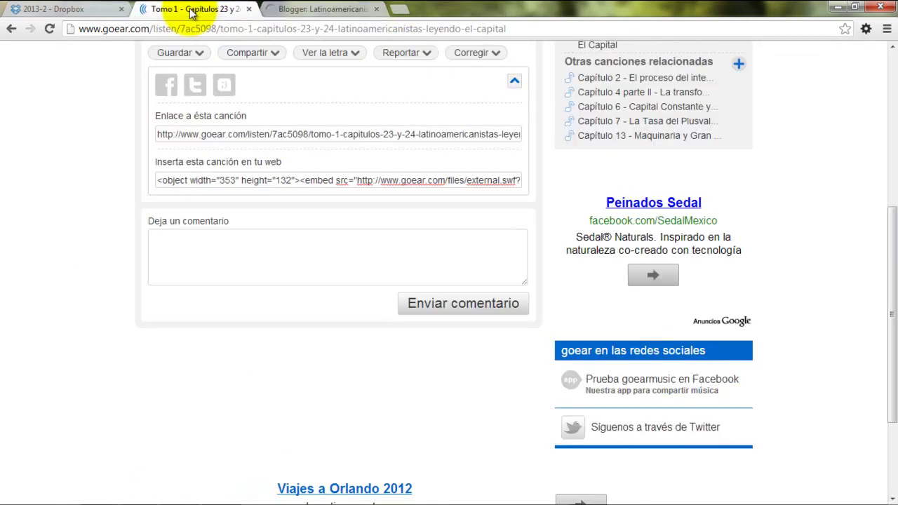
pyautogui.scroll(5, 813, 184)
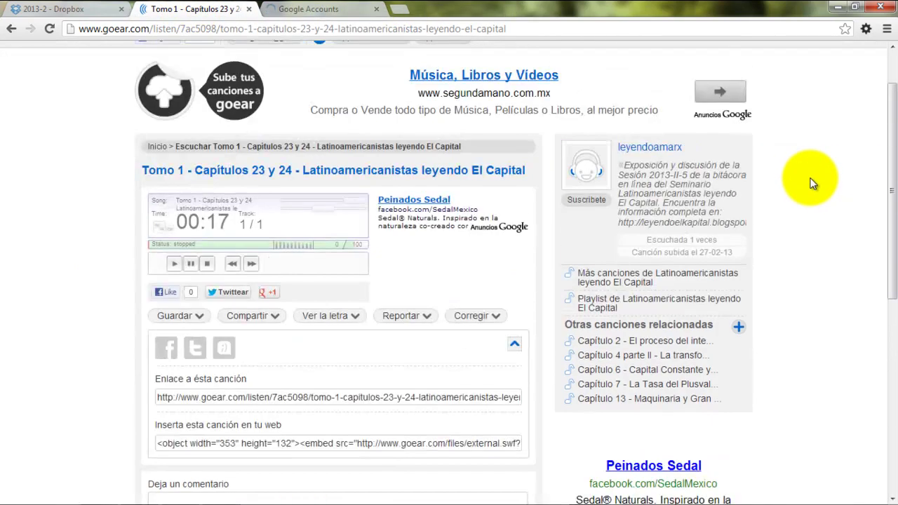
pyautogui.moveTo(511, 68)
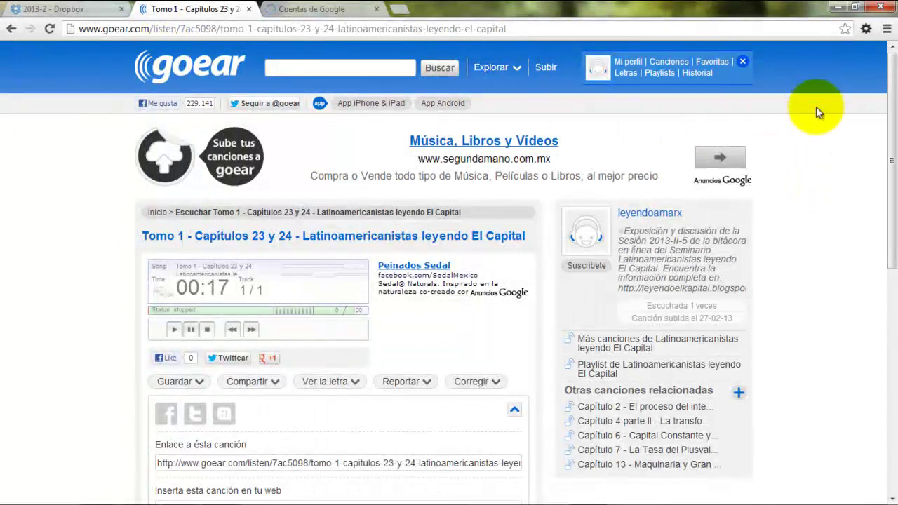
pyautogui.click(600, 68)
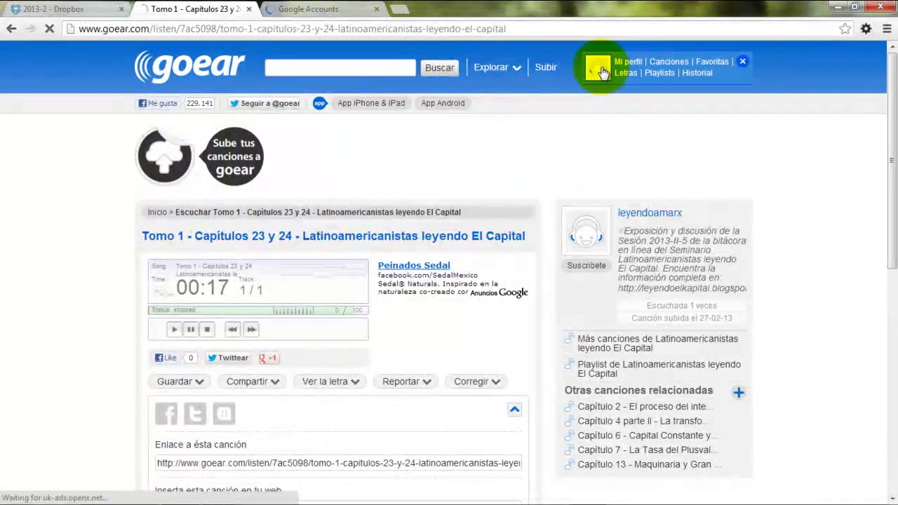
pyautogui.click(742, 62)
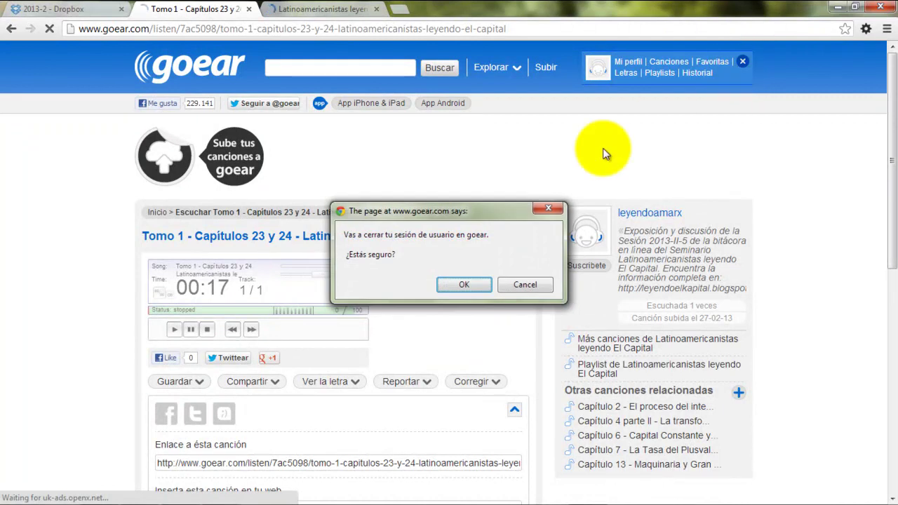
pyautogui.click(460, 285)
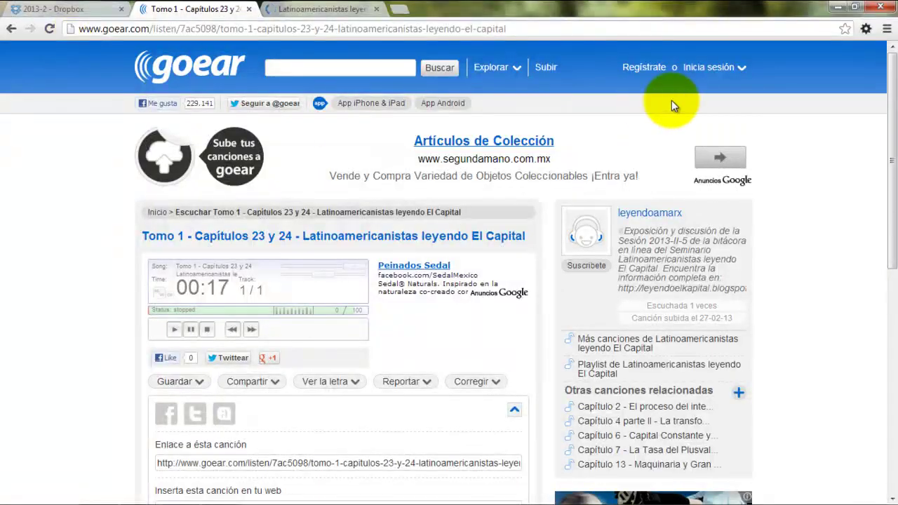
pyautogui.click(691, 65)
pyautogui.click(740, 63)
pyautogui.click(690, 62)
pyautogui.click(689, 58)
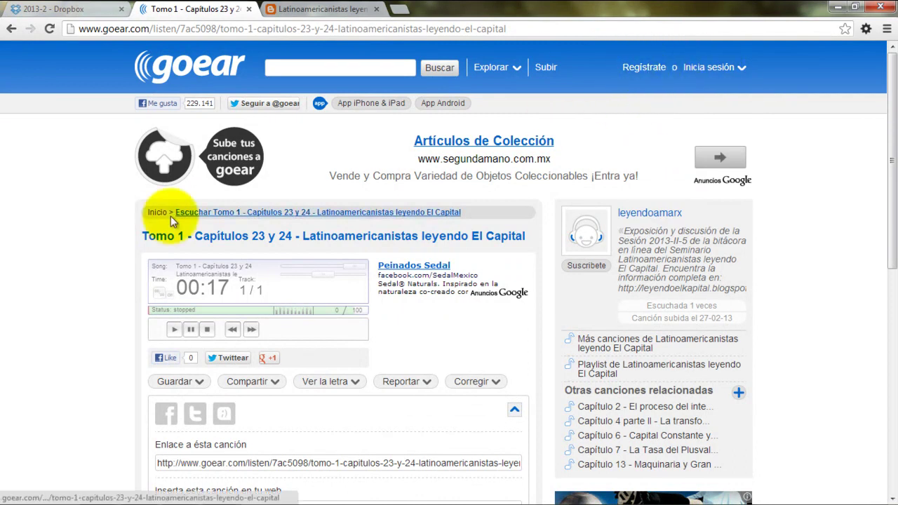
# Dismiss the public link dialog, sign out of Dropbox, and close the Dropbox tab
pyautogui.click(43, 9)
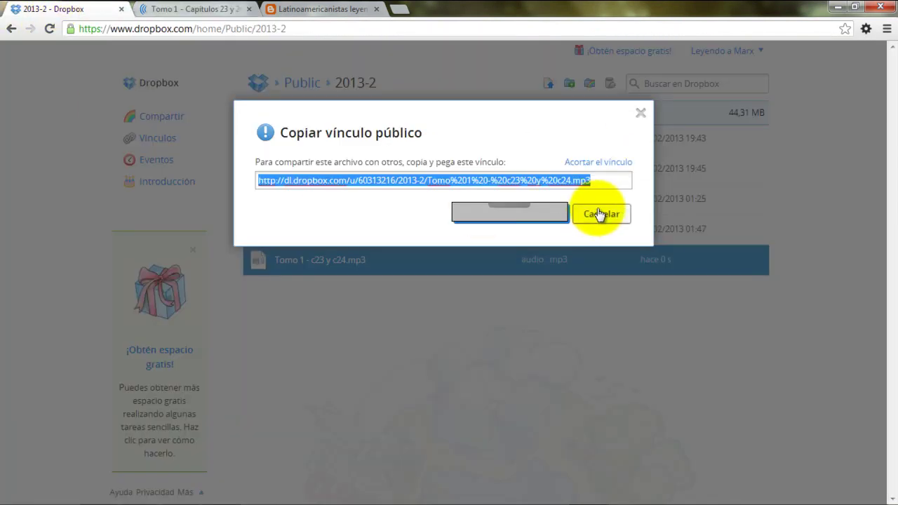
pyautogui.click(640, 113)
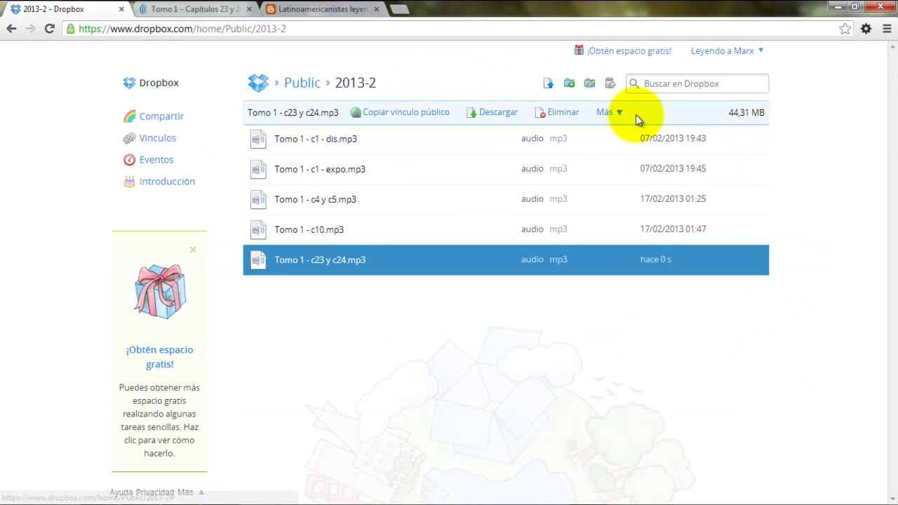
pyautogui.click(757, 52)
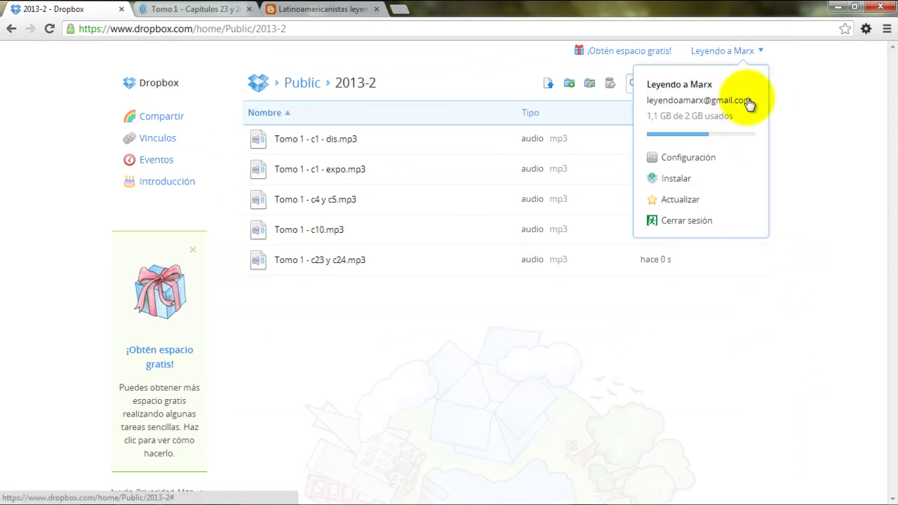
pyautogui.click(676, 223)
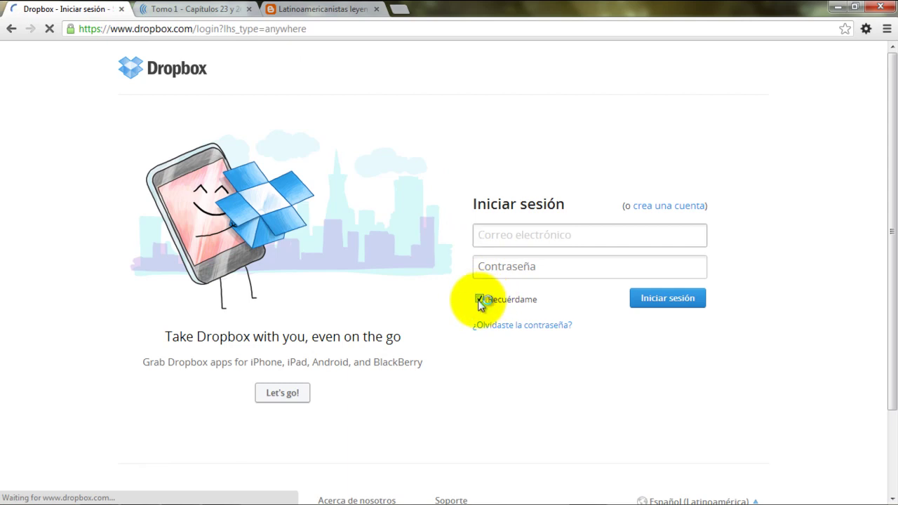
pyautogui.click(121, 9)
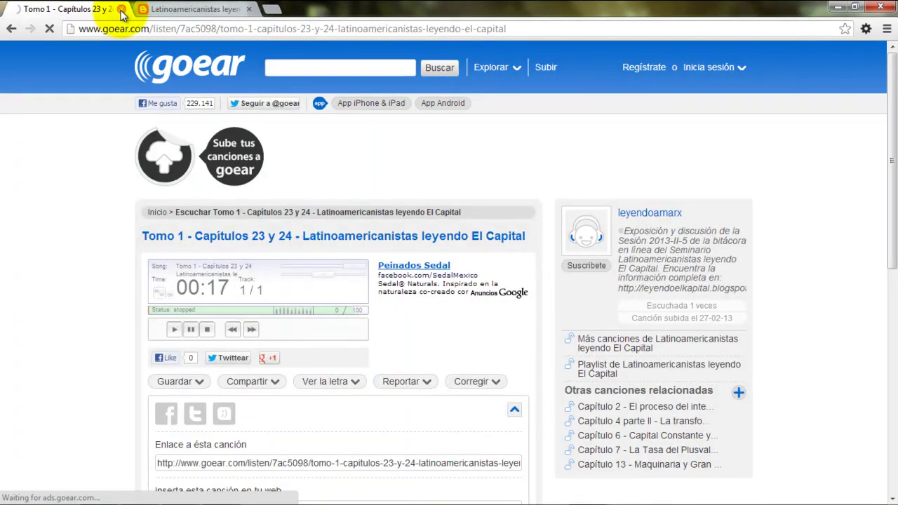